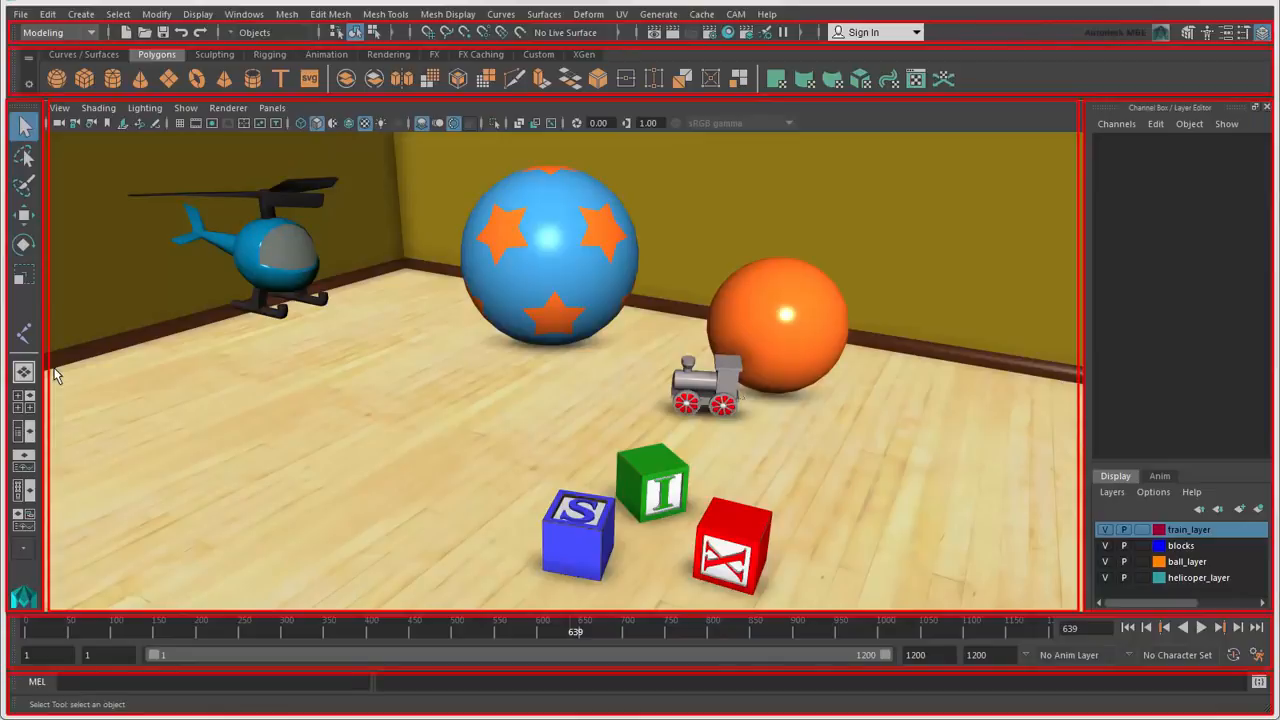
- Try the four-view, outliner with perspective, and perspective with Graph Editor layouts, inspecting the helicopter body's BaseAnimation layer curves
click(22, 400)
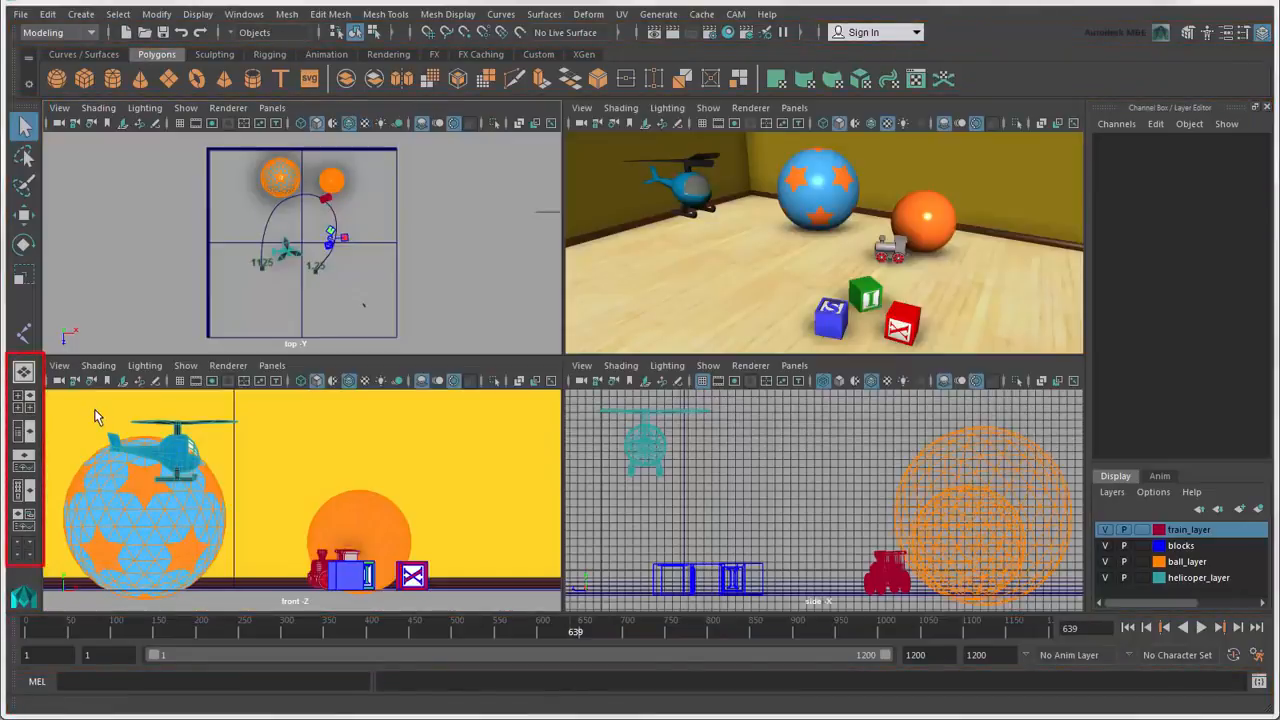
click(24, 460)
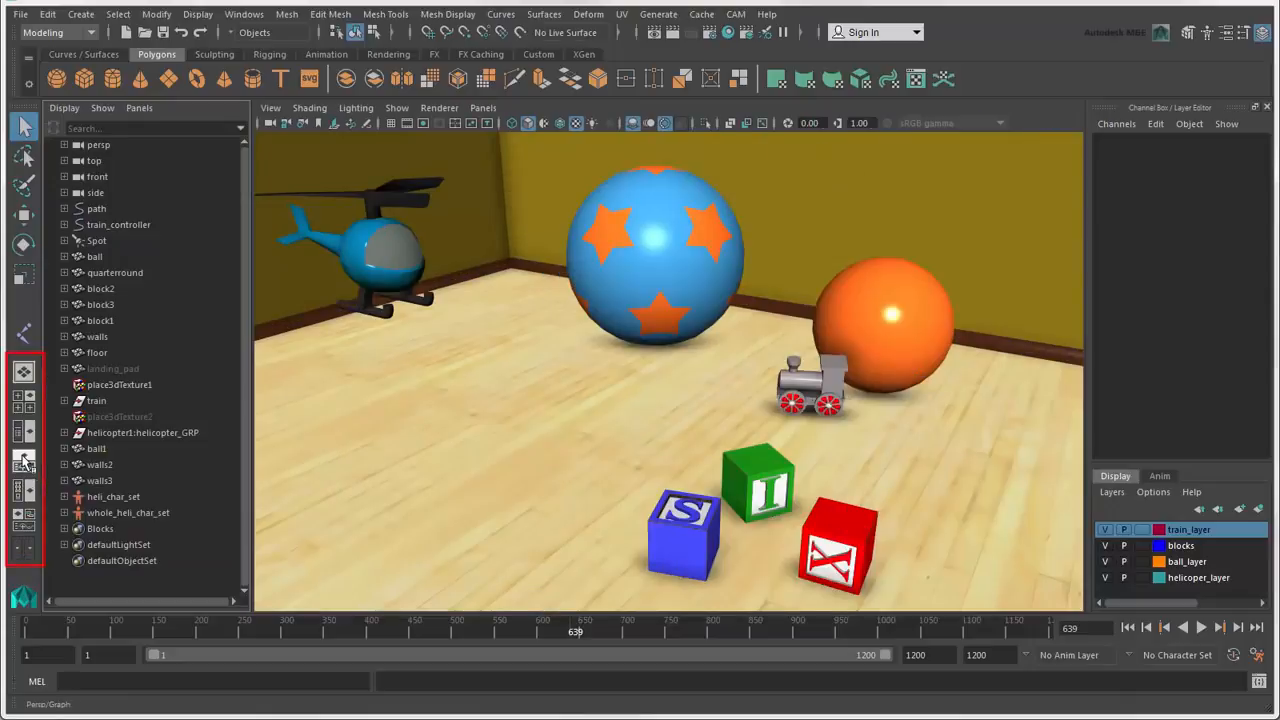
click(25, 462)
click(447, 188)
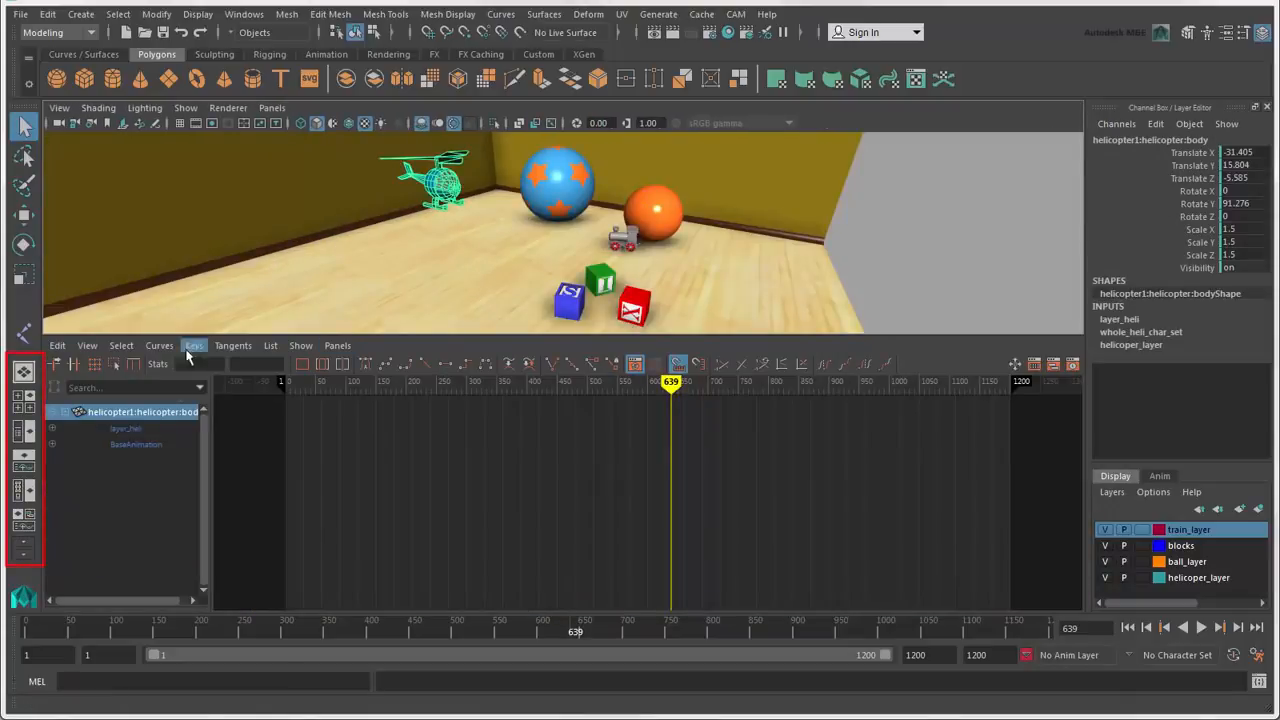
click(152, 445)
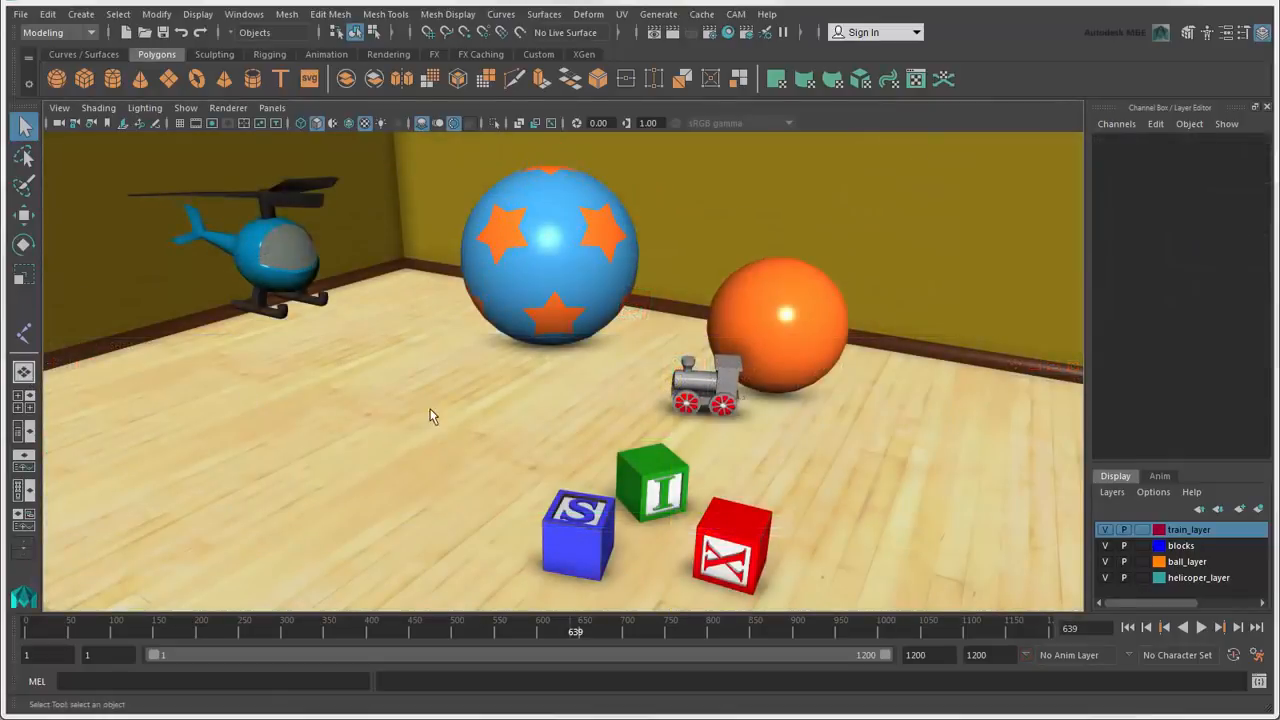
- Display the perspective view of the toy scene in wireframe, and return it to smooth shading
mouse_move(428, 407)
alt+middle_down()
mouse_move(591, 432)
mouse_move(727, 366)
mouse_move(502, 374)
mouse_move(349, 399)
mouse_move(406, 397)
alt+middle_up()
alt+right_drag(406, 397, 264, 463)
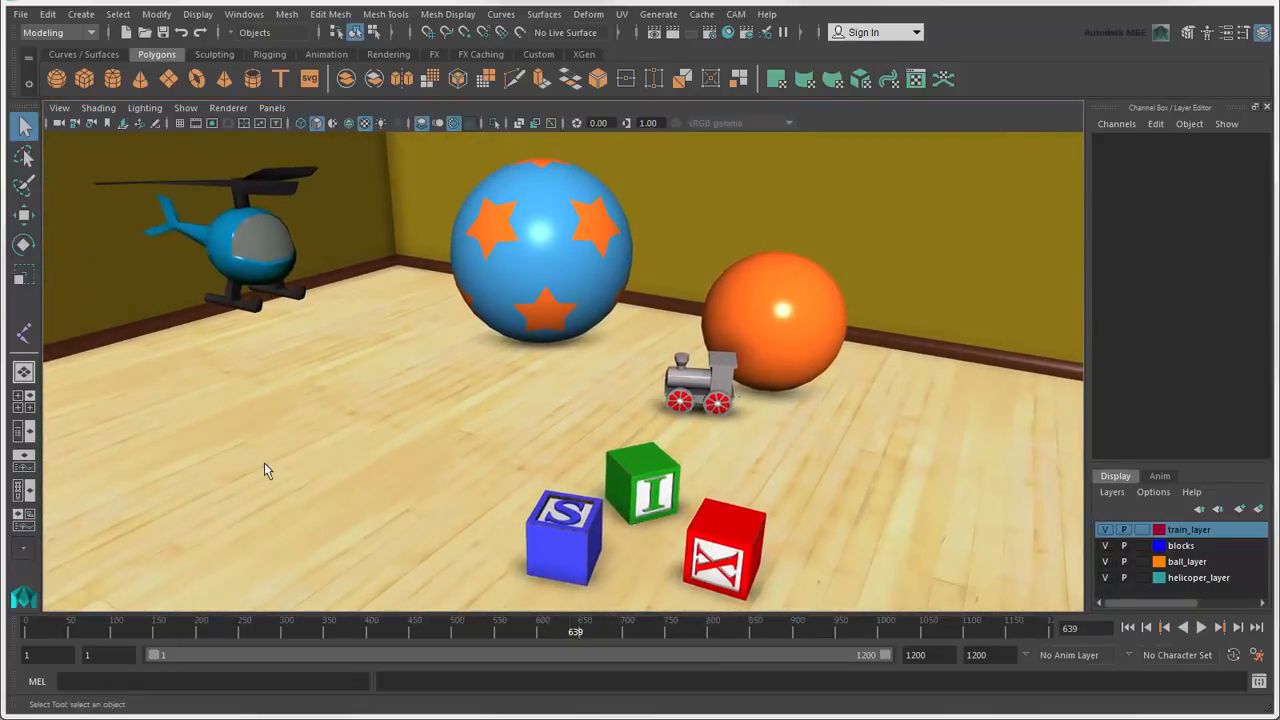
click(302, 124)
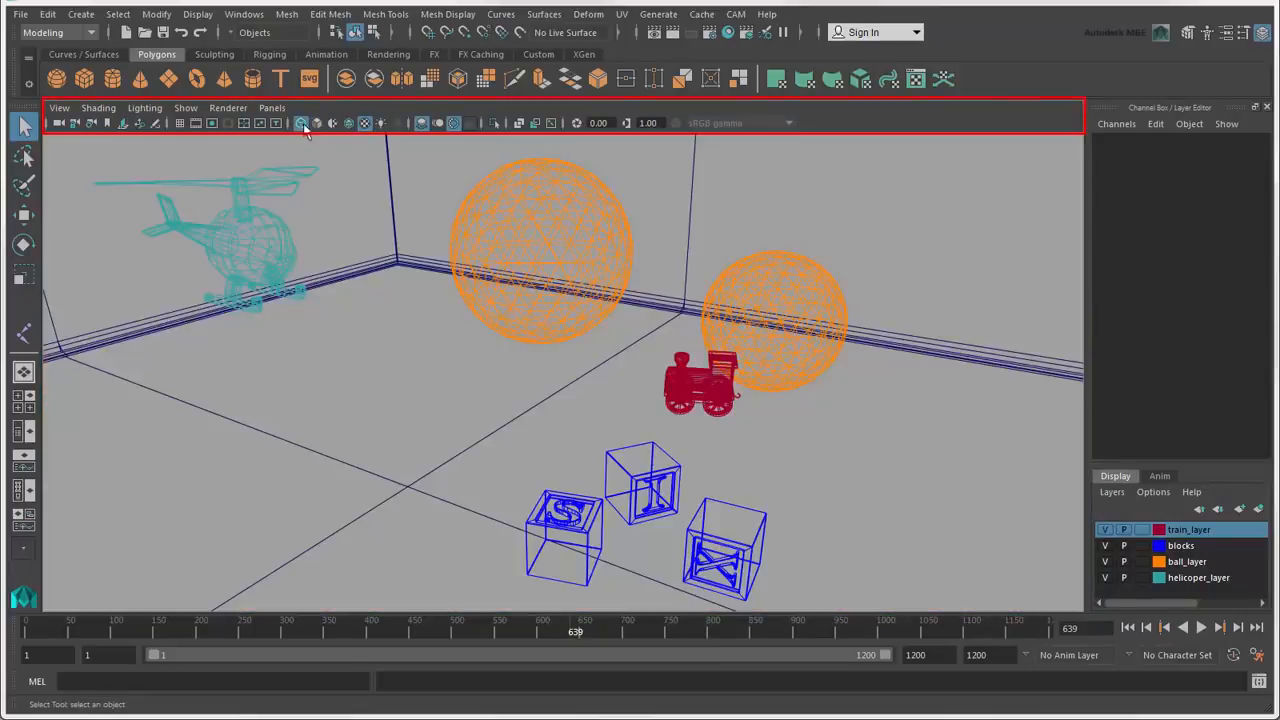
click(316, 123)
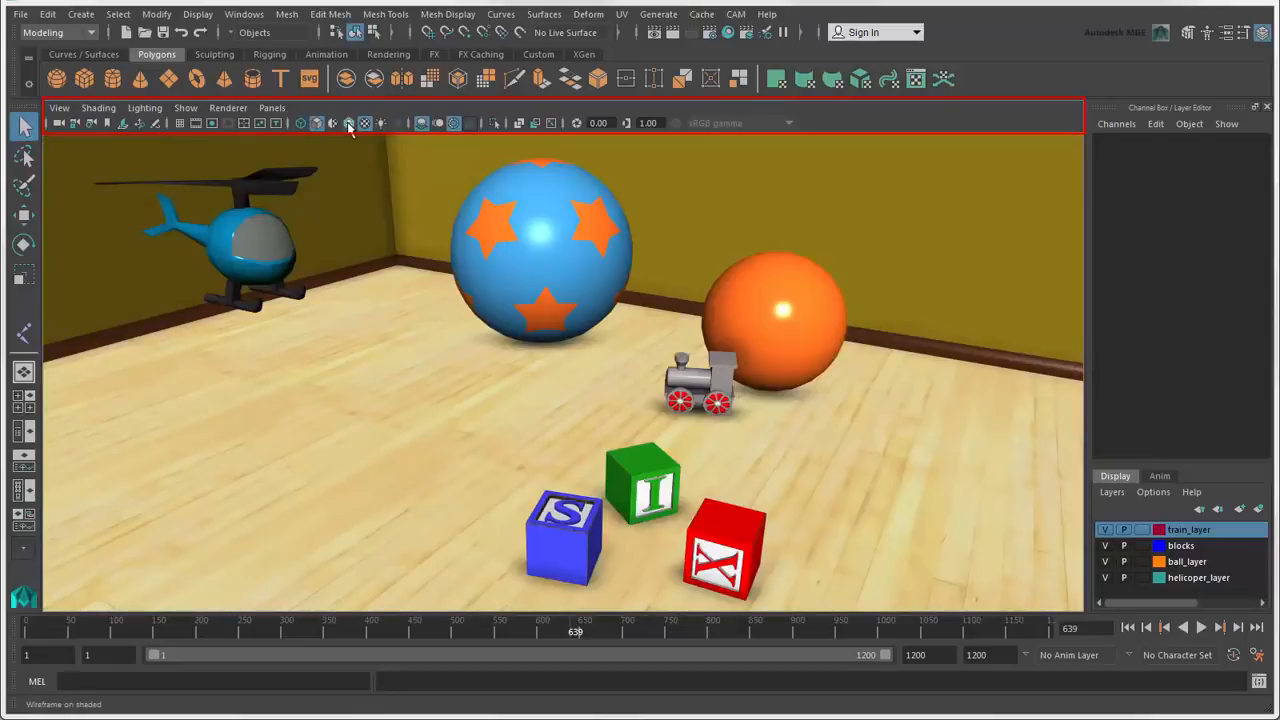
- Toggle wireframe on shaded and texture display in the perspective view, restore both, and look through its camera view commands
click(349, 123)
click(365, 123)
click(349, 123)
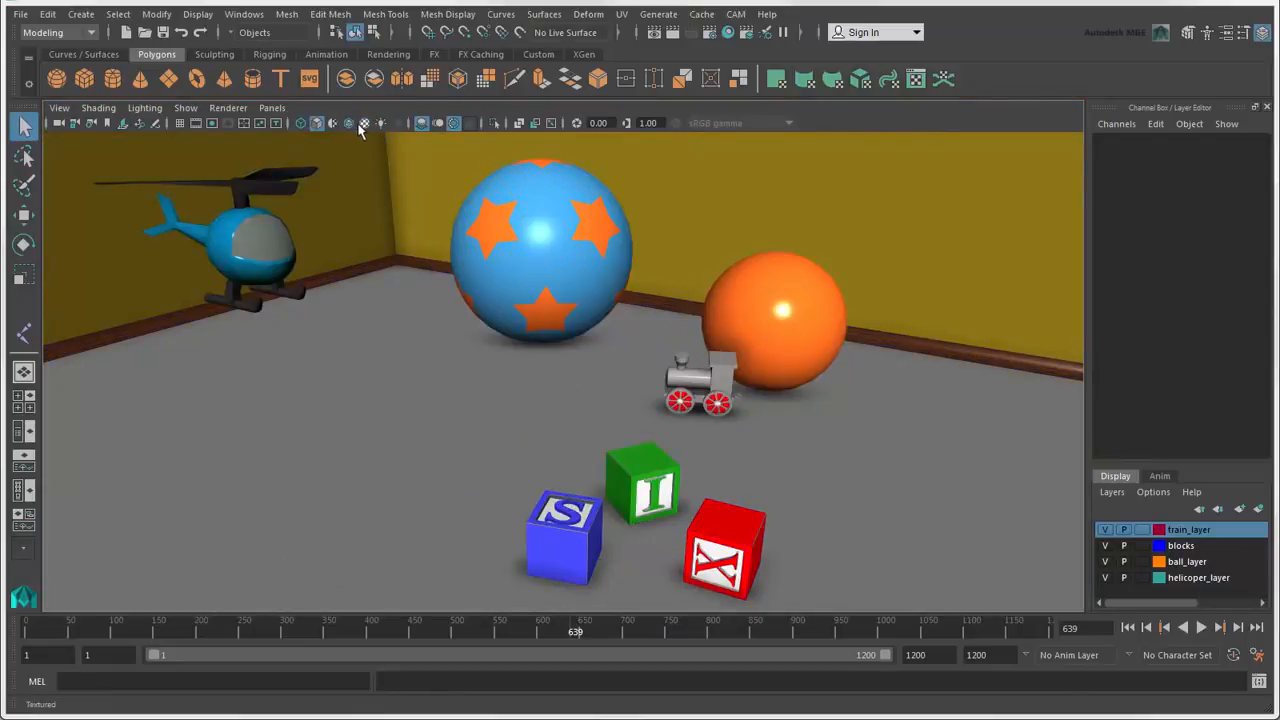
click(365, 123)
click(59, 108)
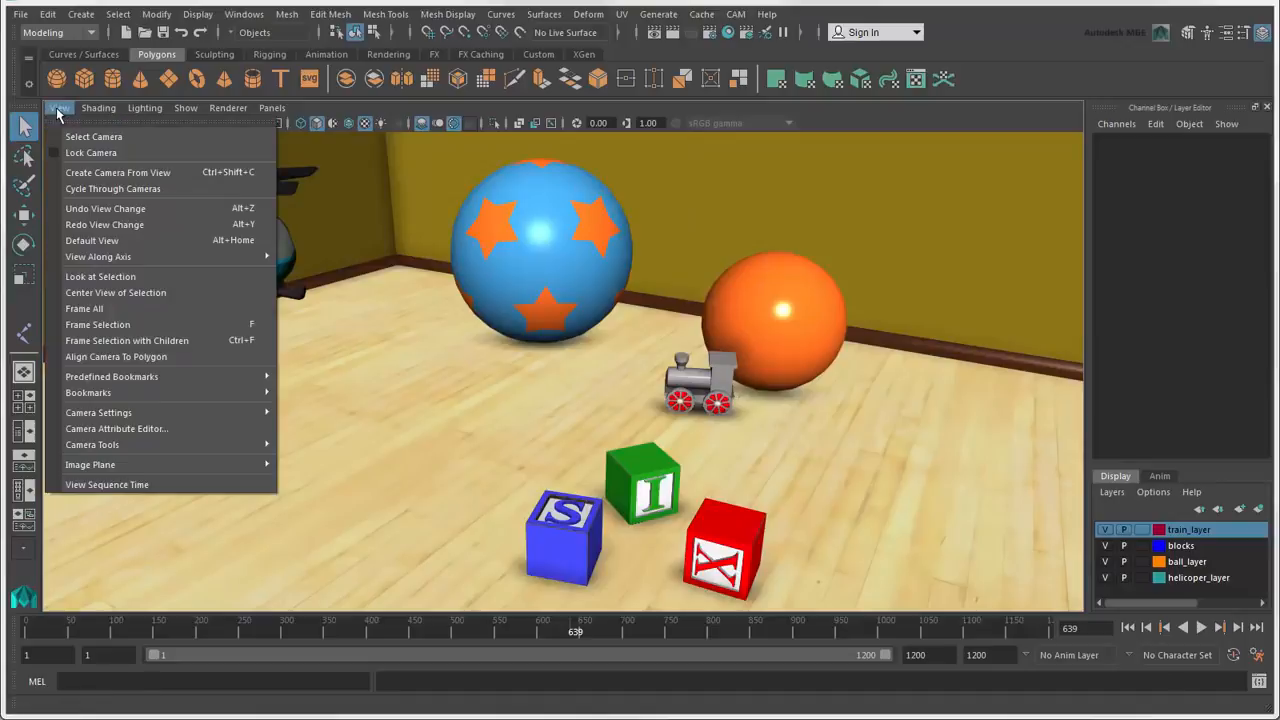
click(145, 114)
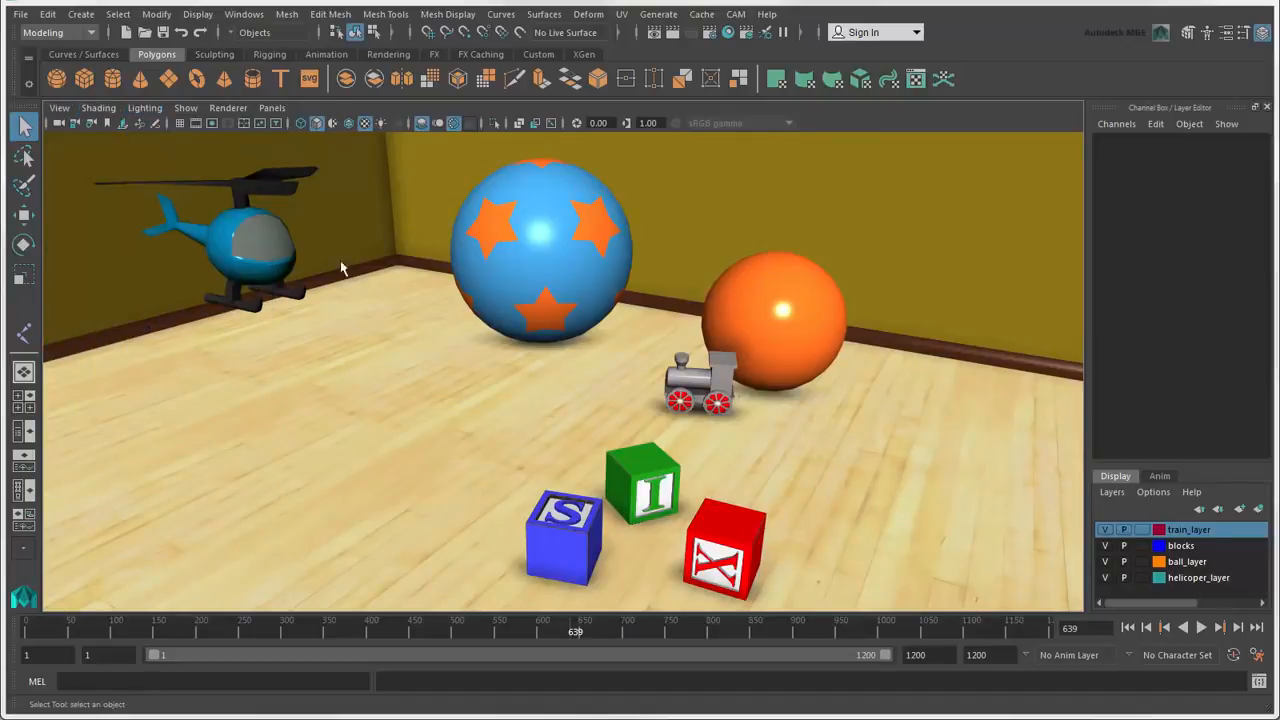
- Cycle the menu set through Animation, Modeling, Rigging, FX and Rendering, finishing on Modeling
click(92, 34)
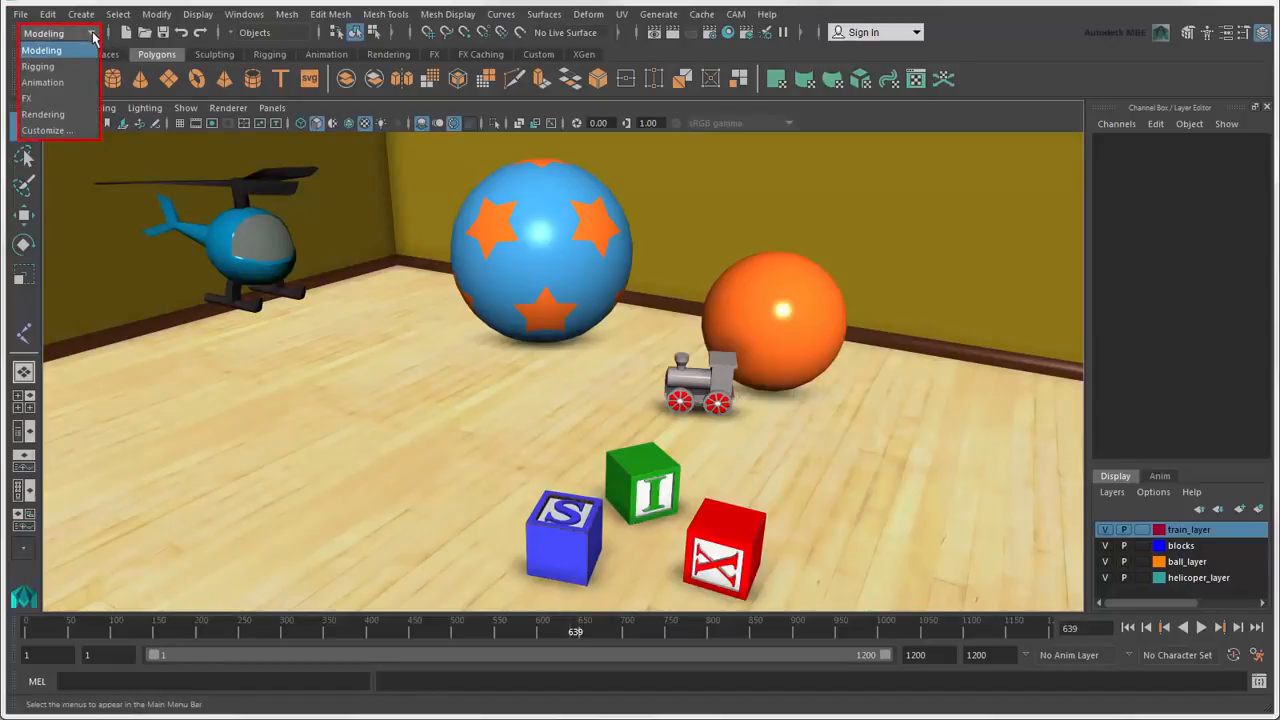
click(70, 82)
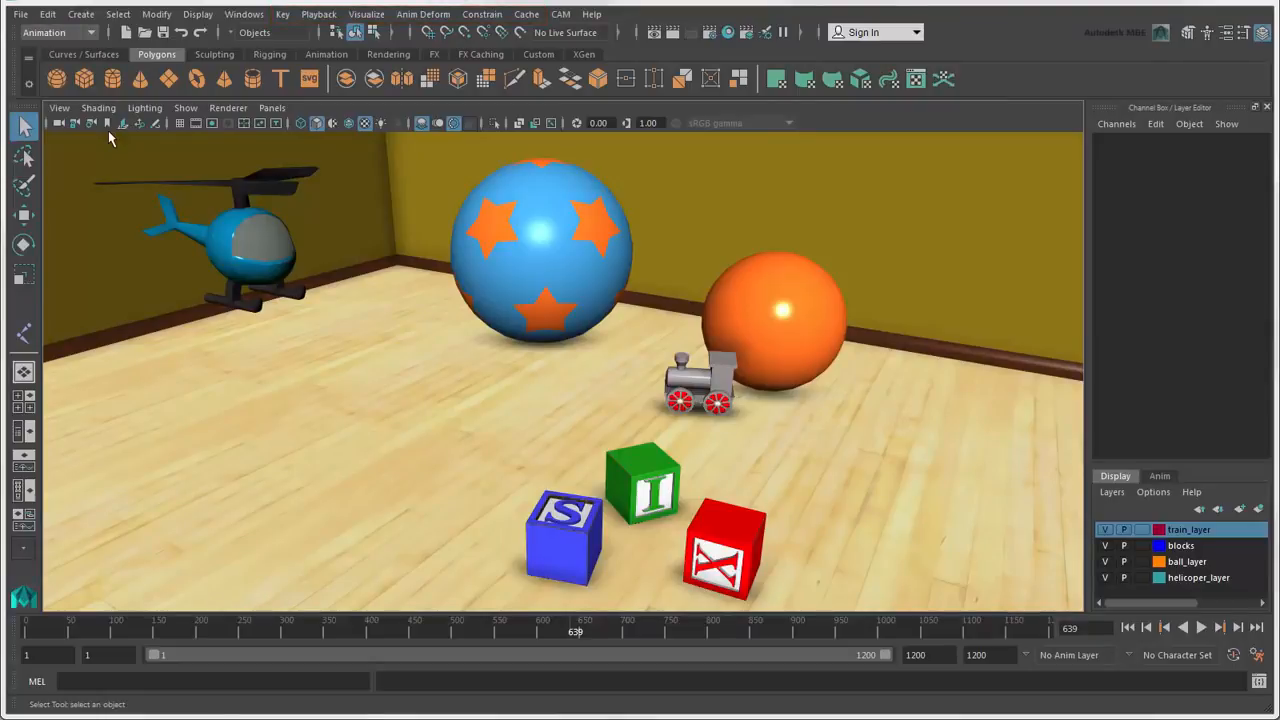
key(F2)
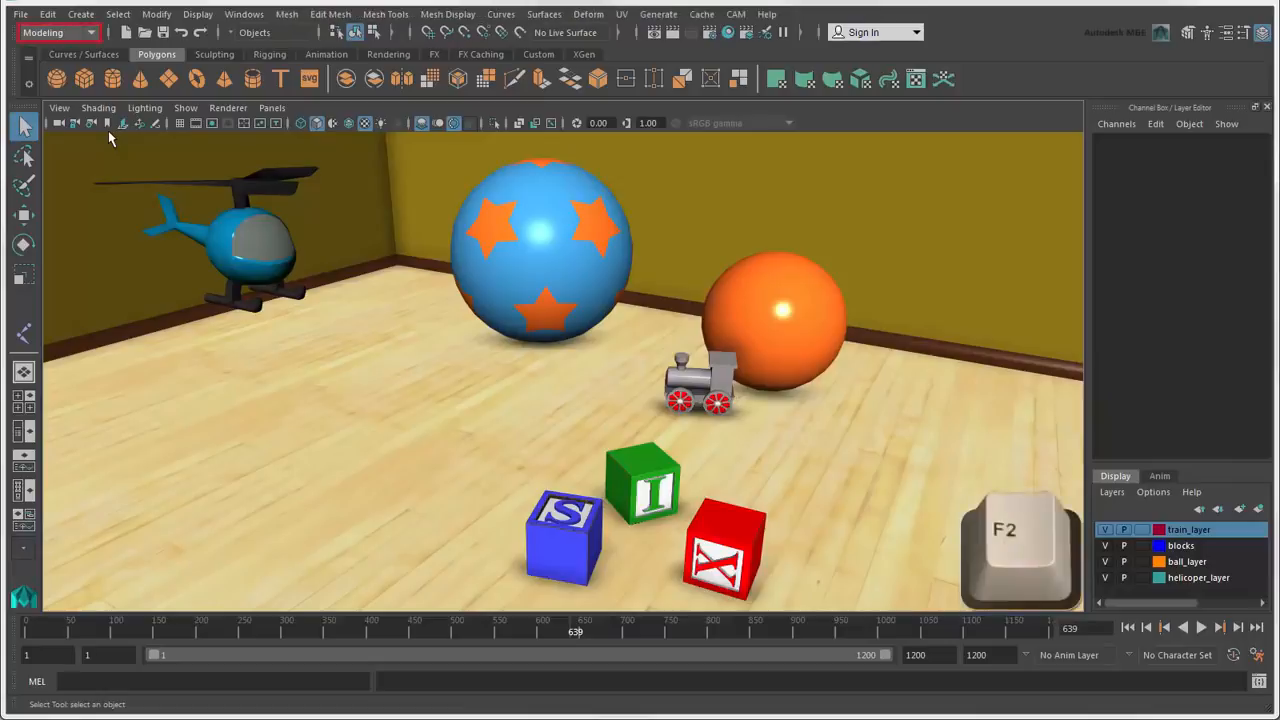
key(F3)
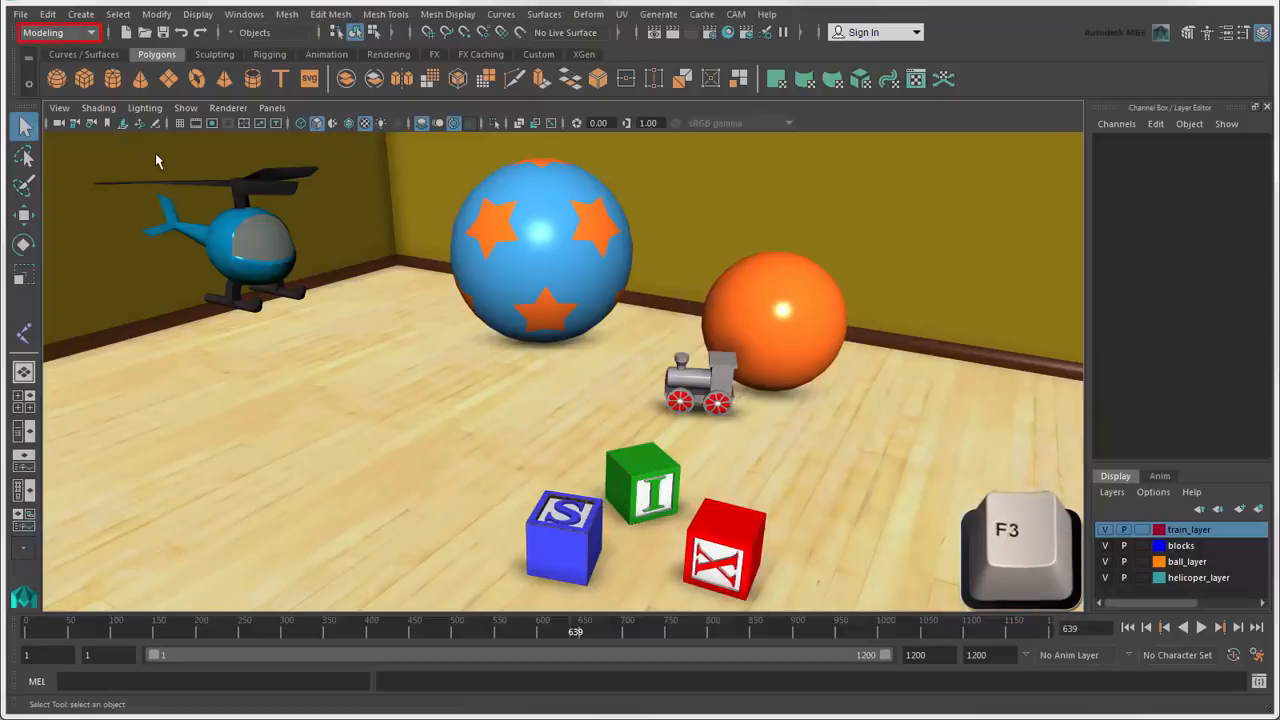
key(F4)
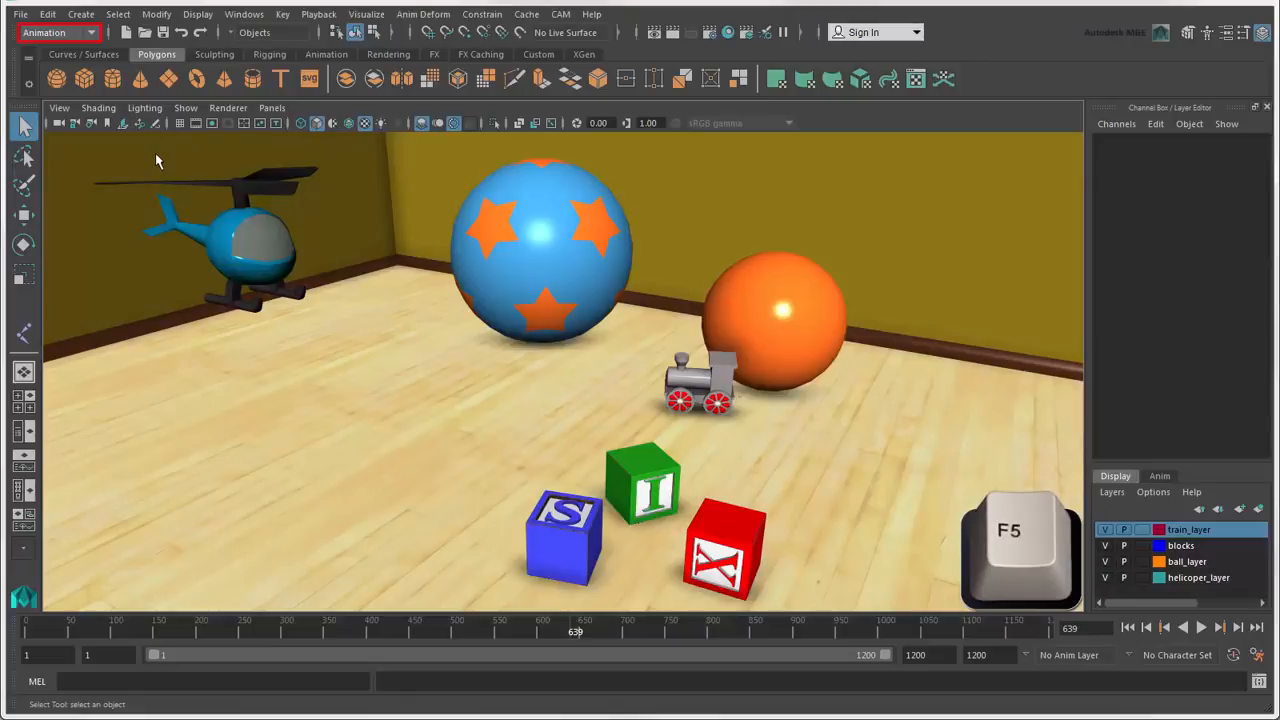
key(F5)
key(F6)
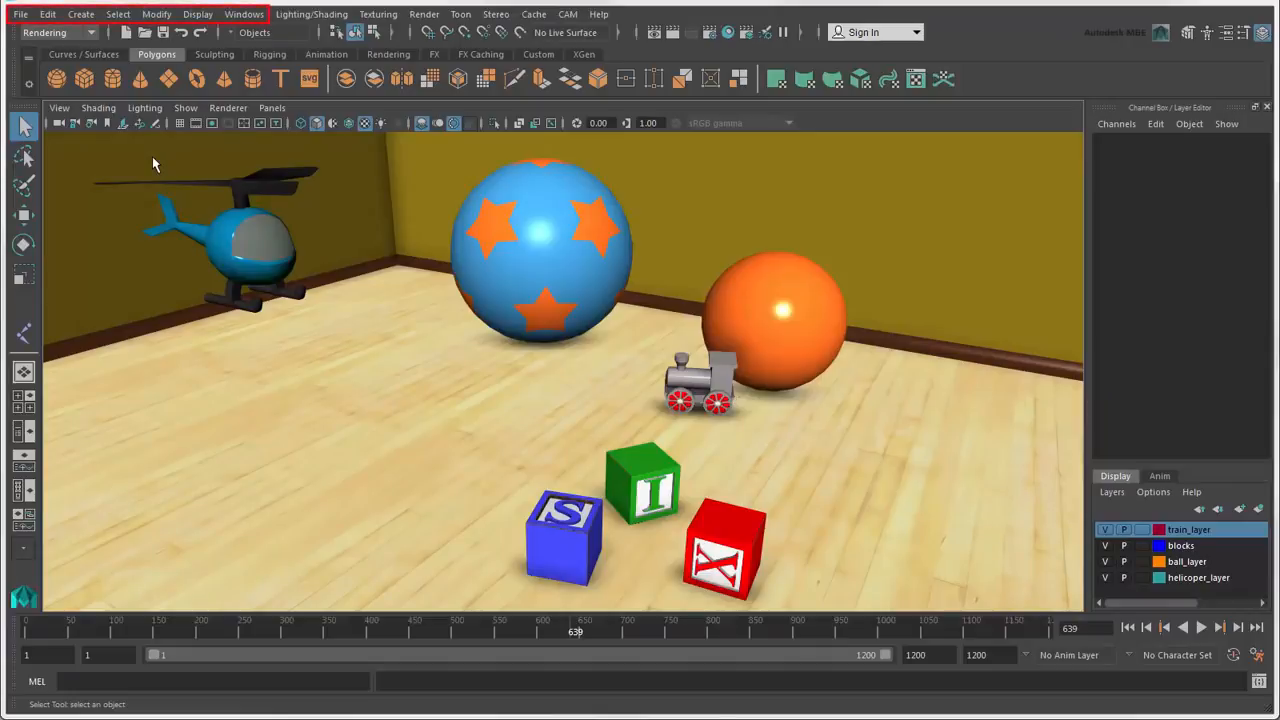
key(F2)
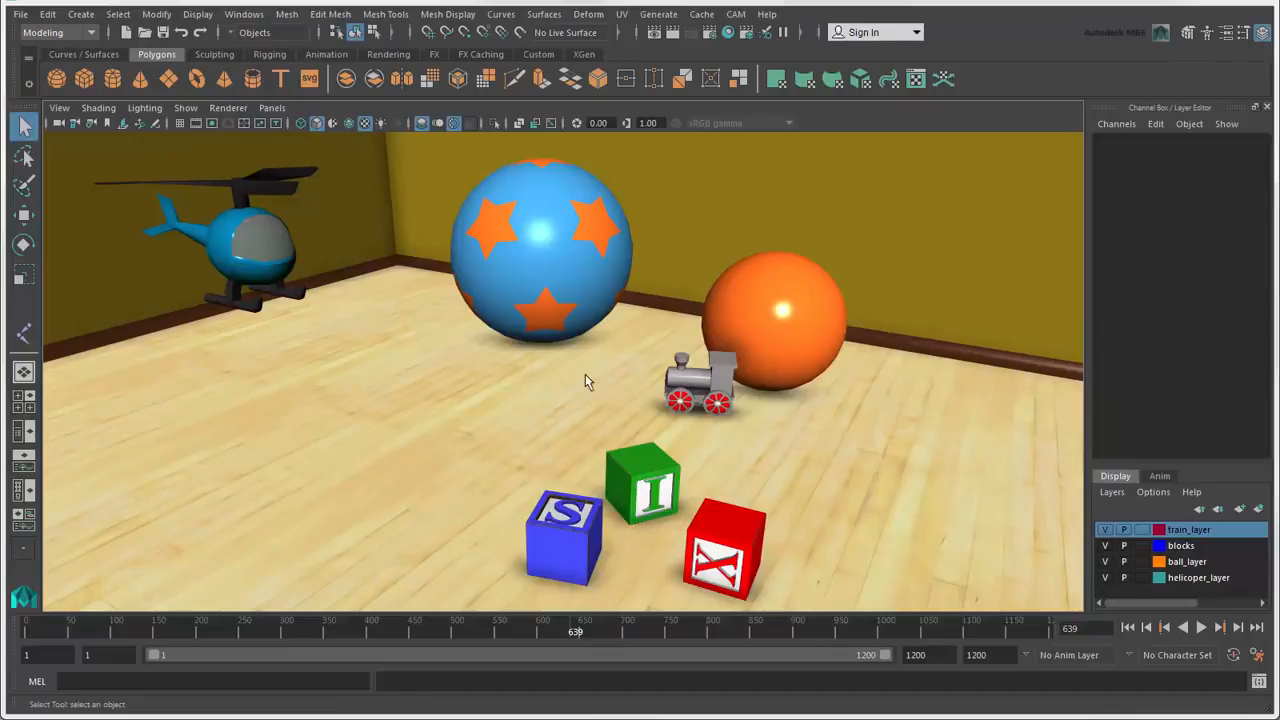
- Bring up the hotbox over the scene and look through its Mesh, Playback, Fluids and Create command groups
key(space)
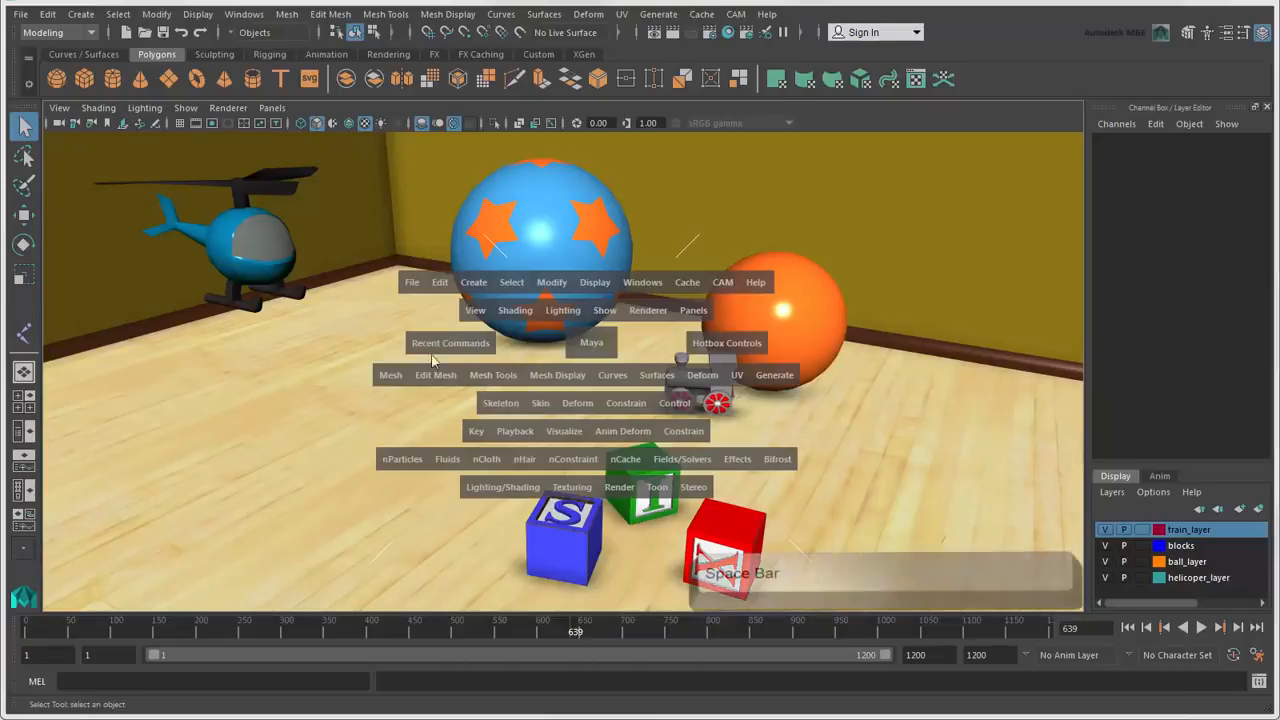
click(388, 376)
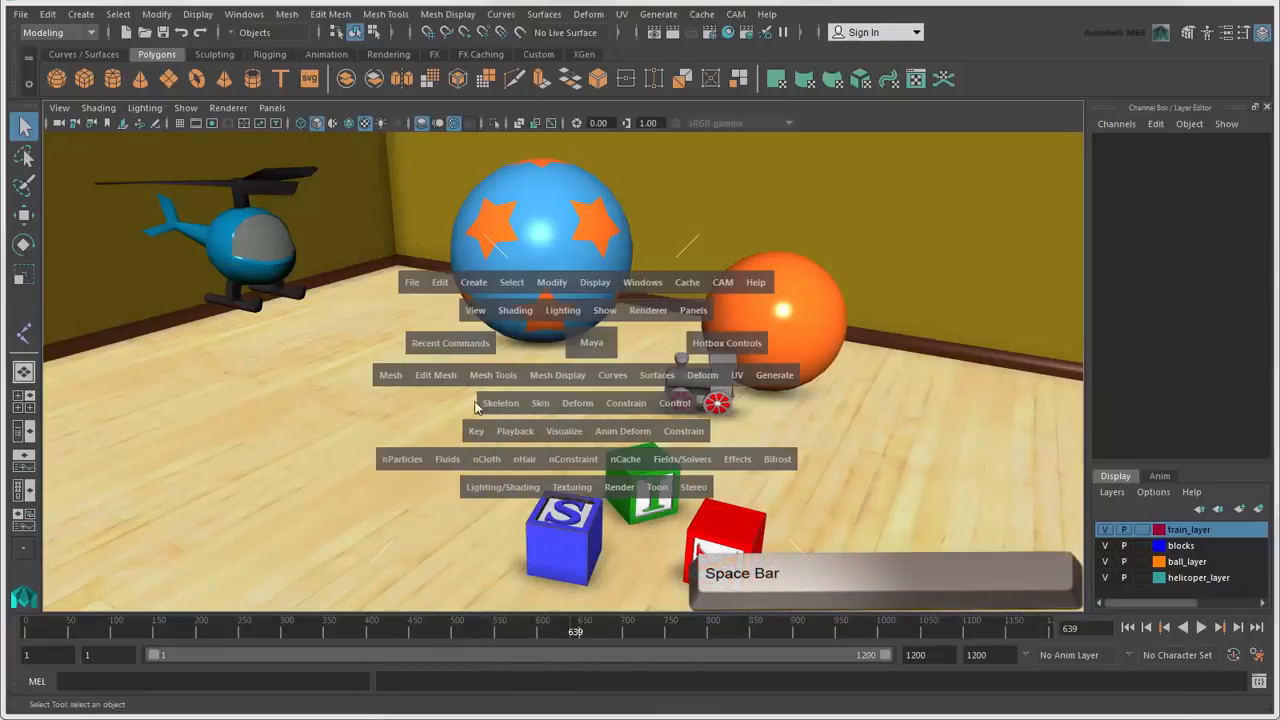
click(513, 432)
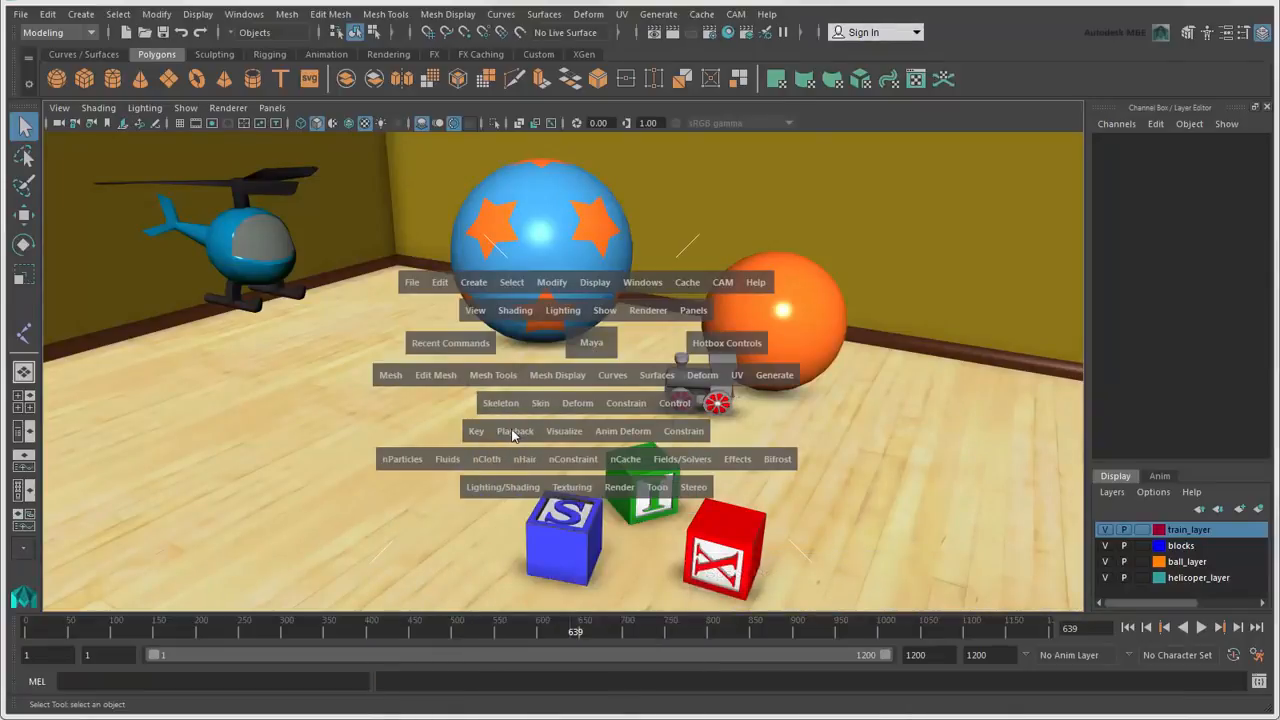
click(449, 461)
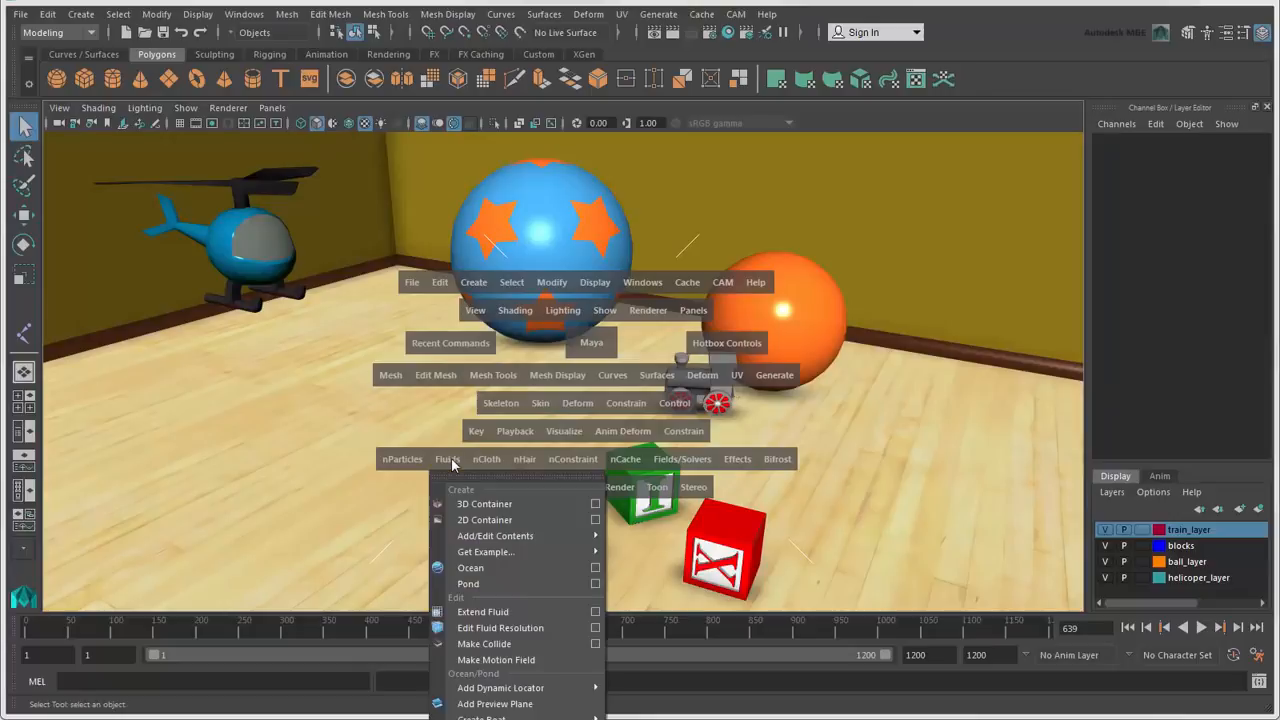
click(474, 284)
key(space)
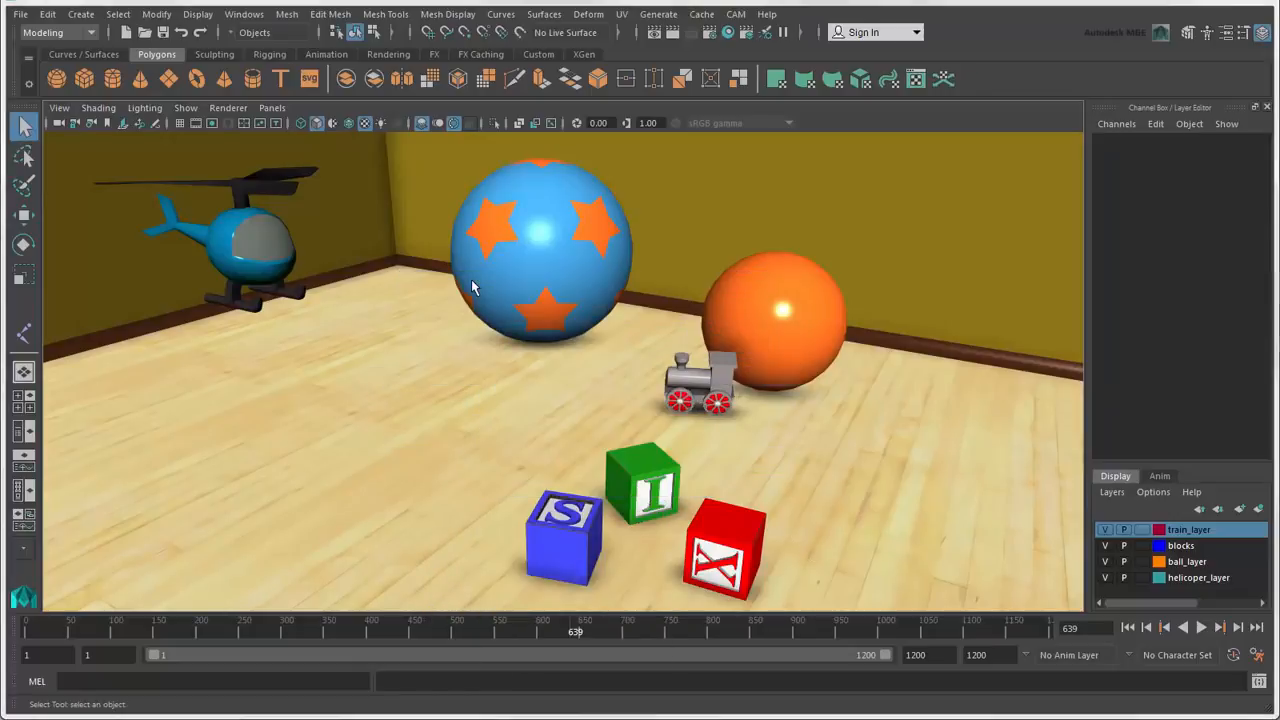
- Search all menu commands for "Duplicate" and for "Smooth"
click(767, 14)
click(799, 56)
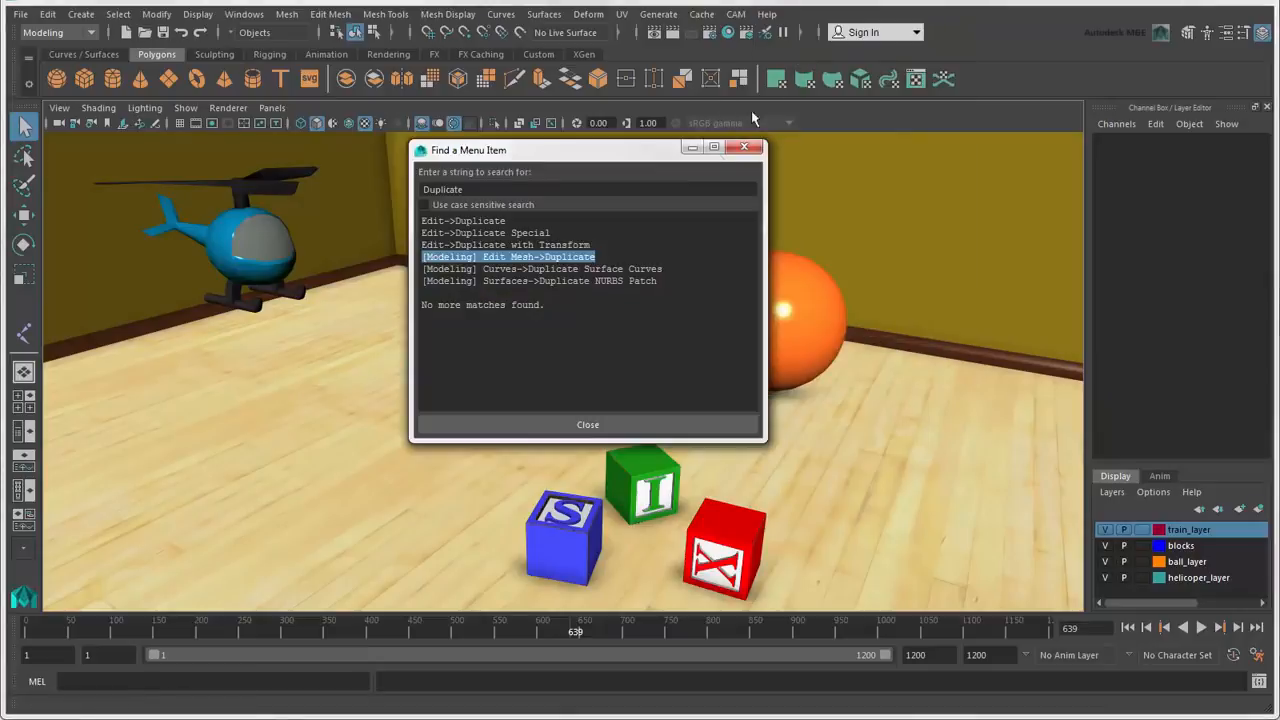
drag(463, 189, 425, 189)
text(Smooth)
key(Return)
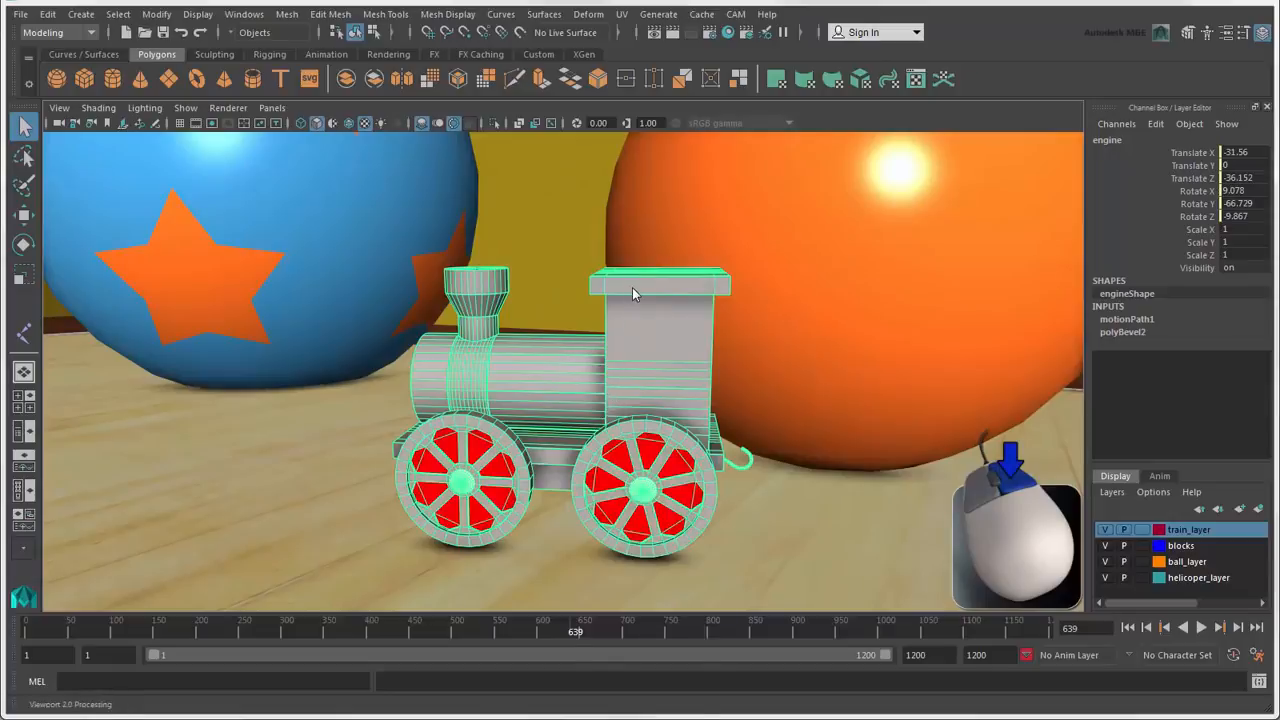
- Switch the train engine to face and vertex component modes, and select the band of vertices across the middle of the cab
right_click(632, 287)
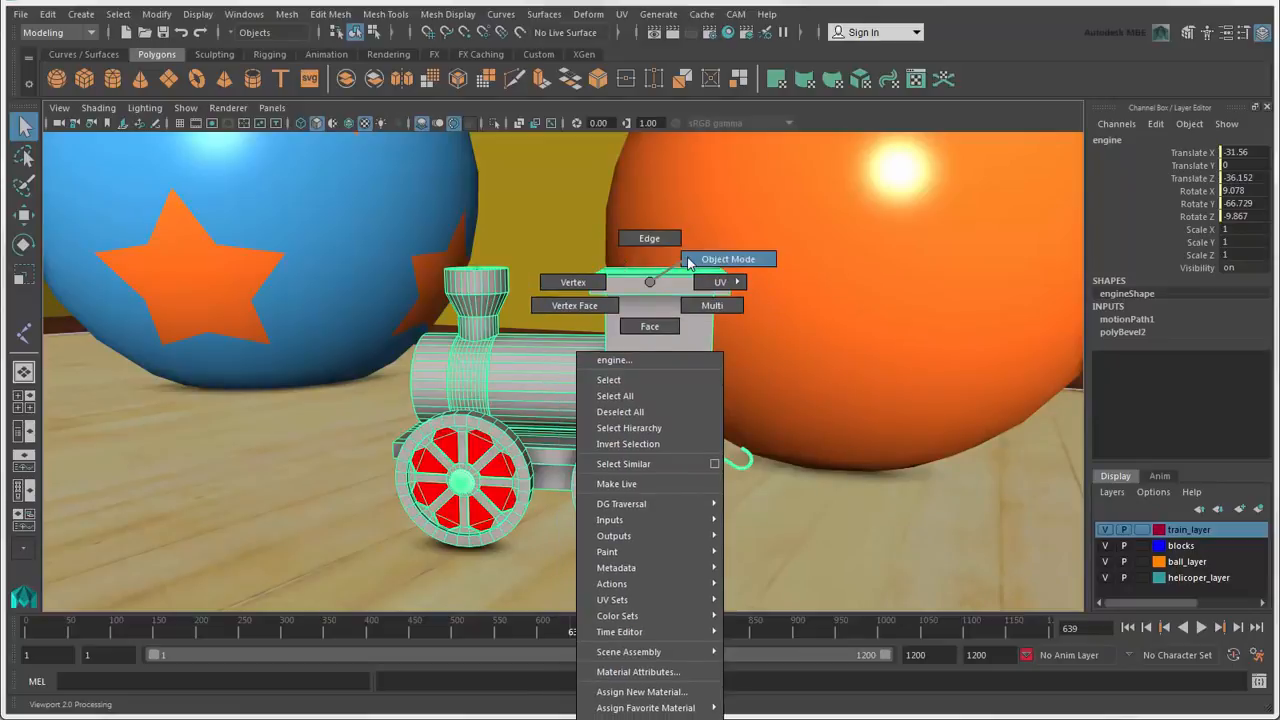
click(688, 262)
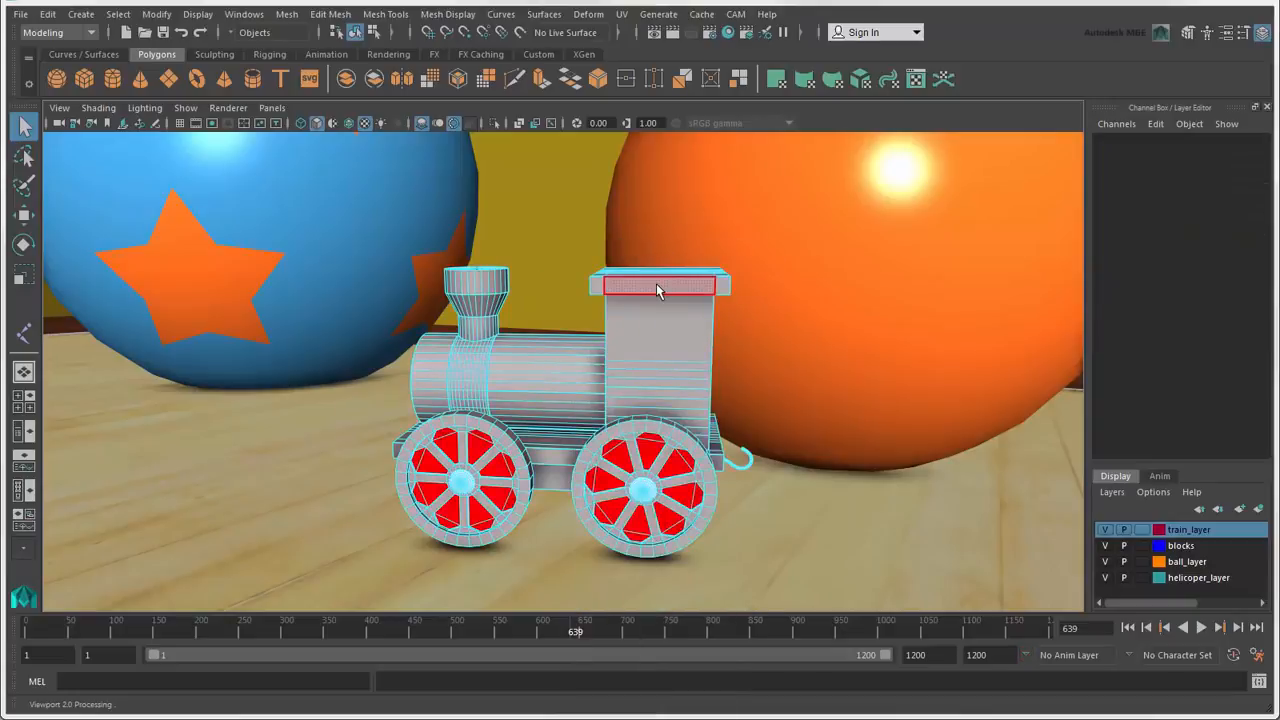
right_click(656, 285)
click(606, 290)
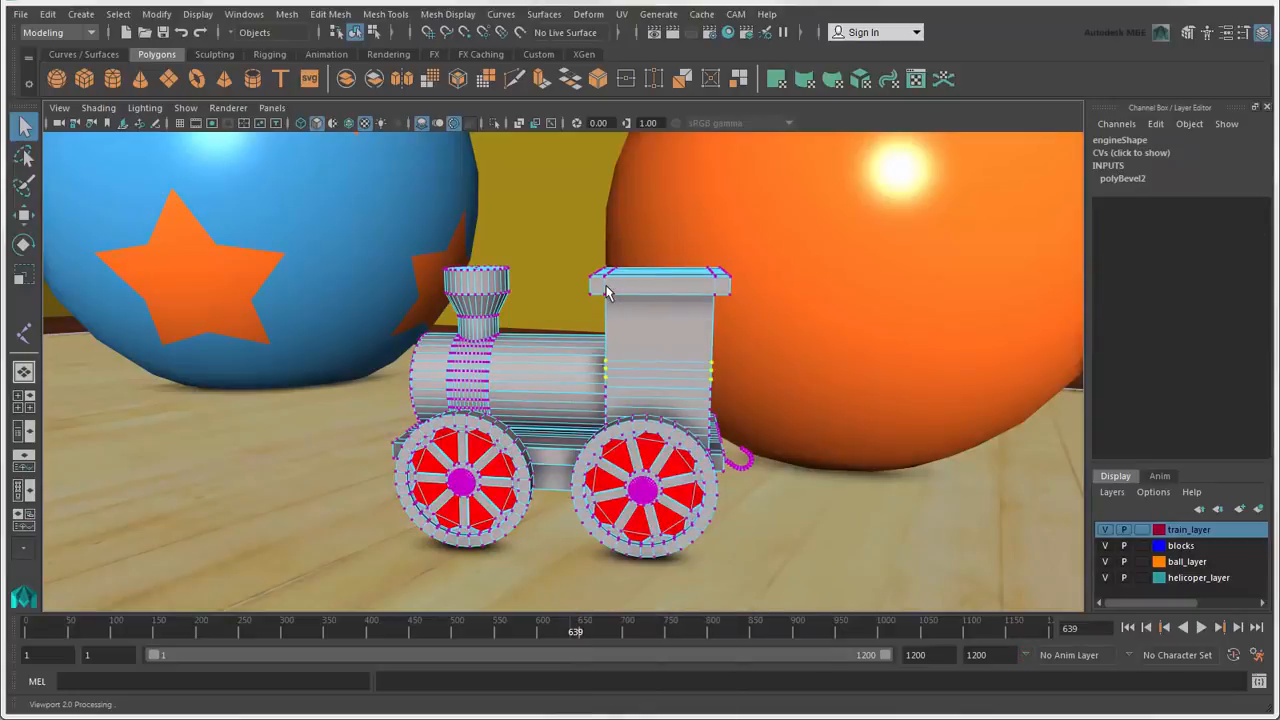
drag(602, 353, 726, 390)
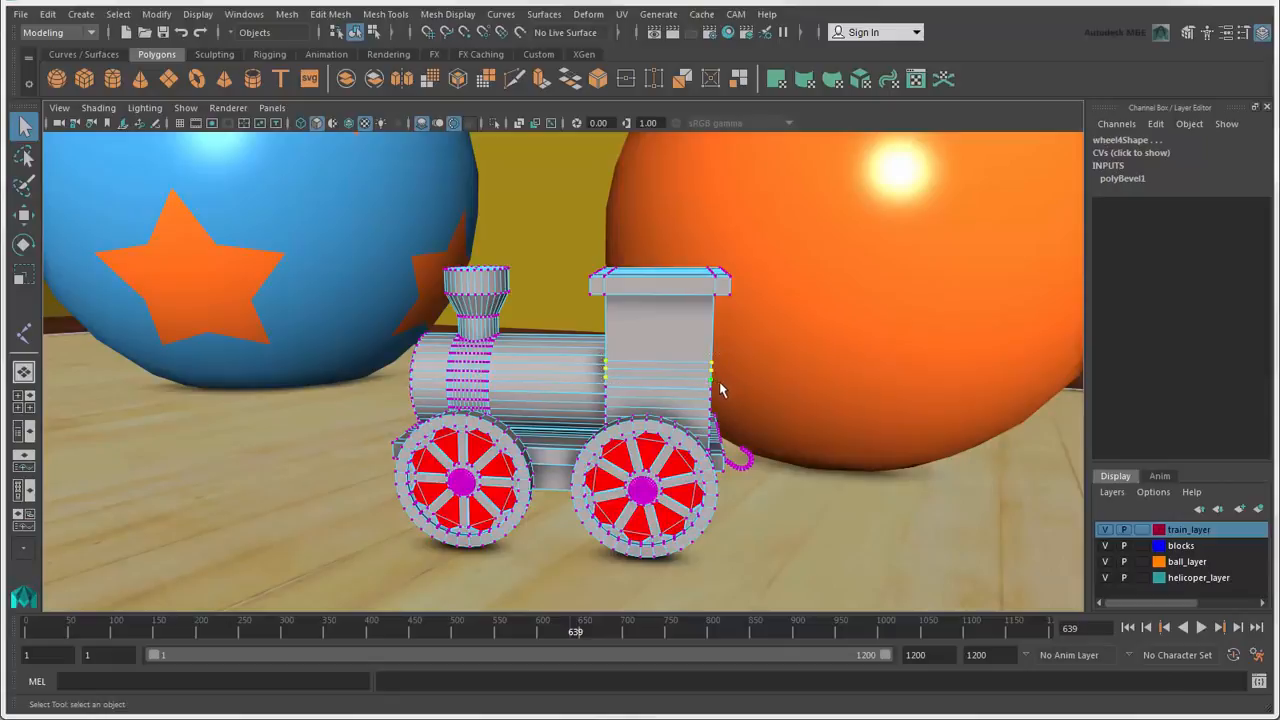
- Convert the cab's selected vertices to a face selection and bring up the contextual mesh-editing commands
ctrl+right_click(635, 290)
ctrl+right_drag(636, 291, 651, 373)
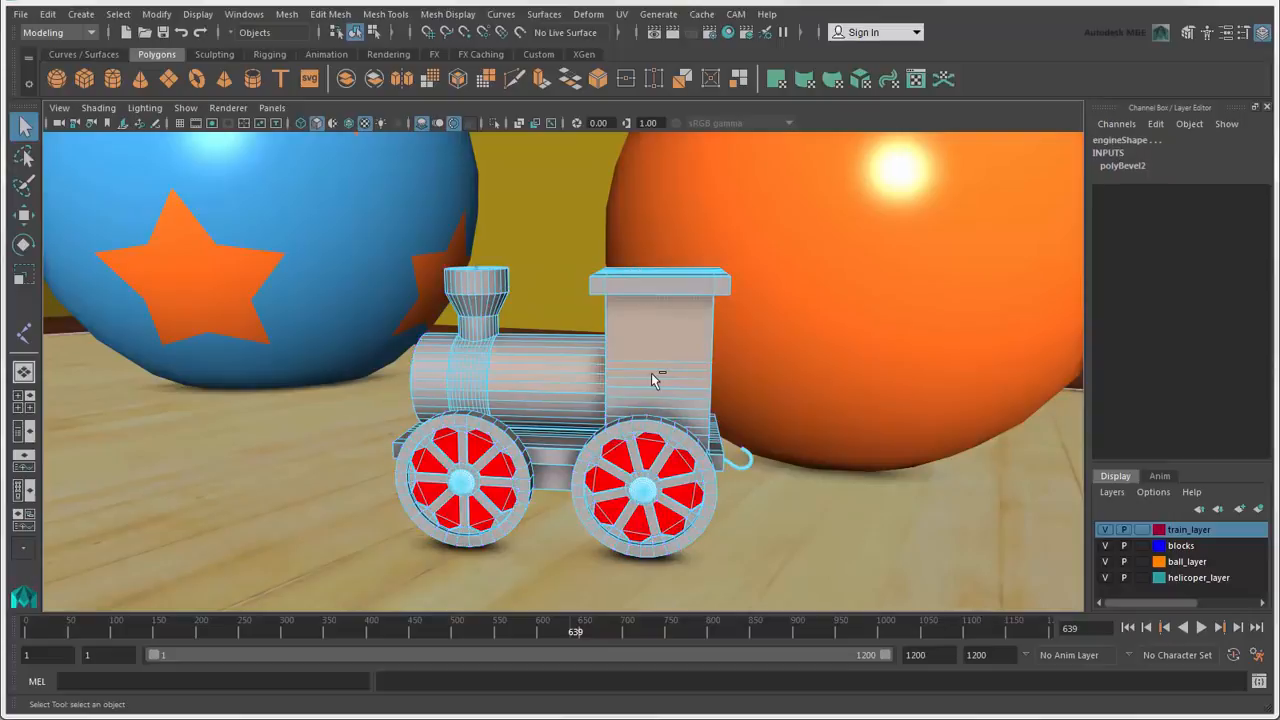
mouse_move(638, 306)
shift+right_down()
mouse_move(672, 290)
mouse_move(690, 298)
mouse_move(676, 352)
mouse_move(605, 335)
mouse_move(626, 268)
mouse_move(634, 312)
mouse_move(670, 283)
shift+right_up()
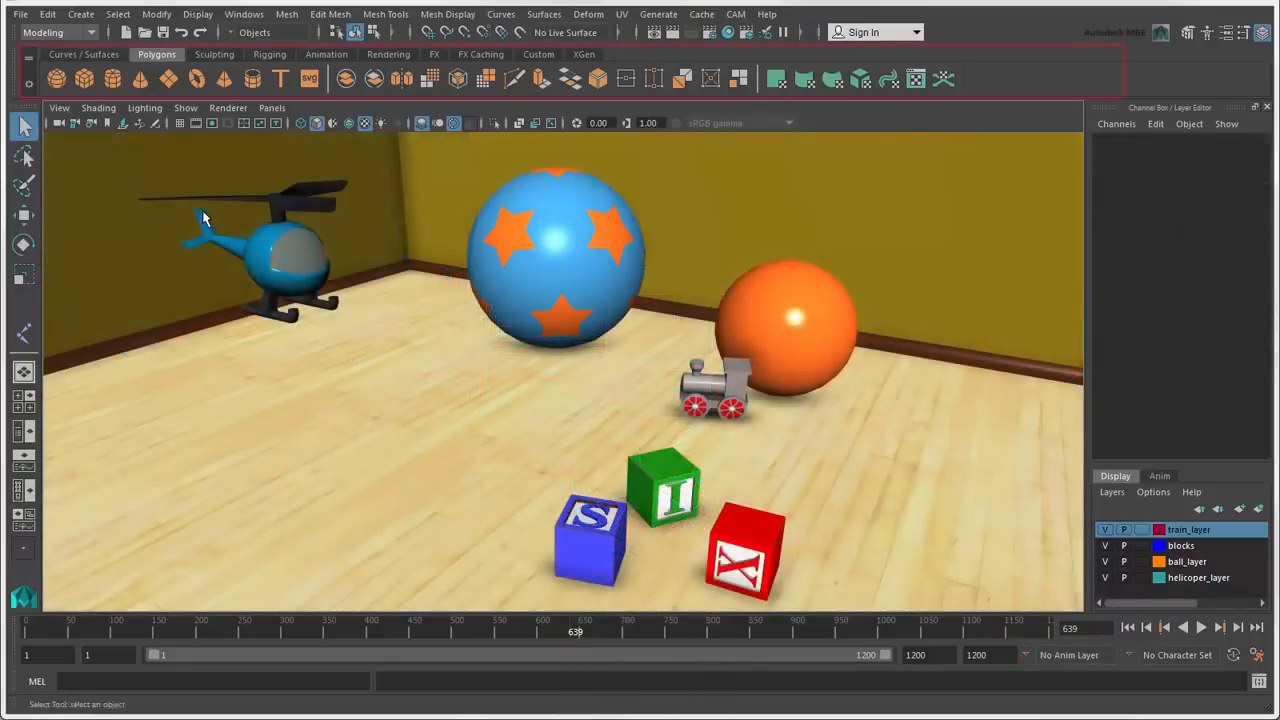
- Browse the shelves from Curves / Surfaces through FX Caching and XGen, and return to the Rigging shelf
click(108, 55)
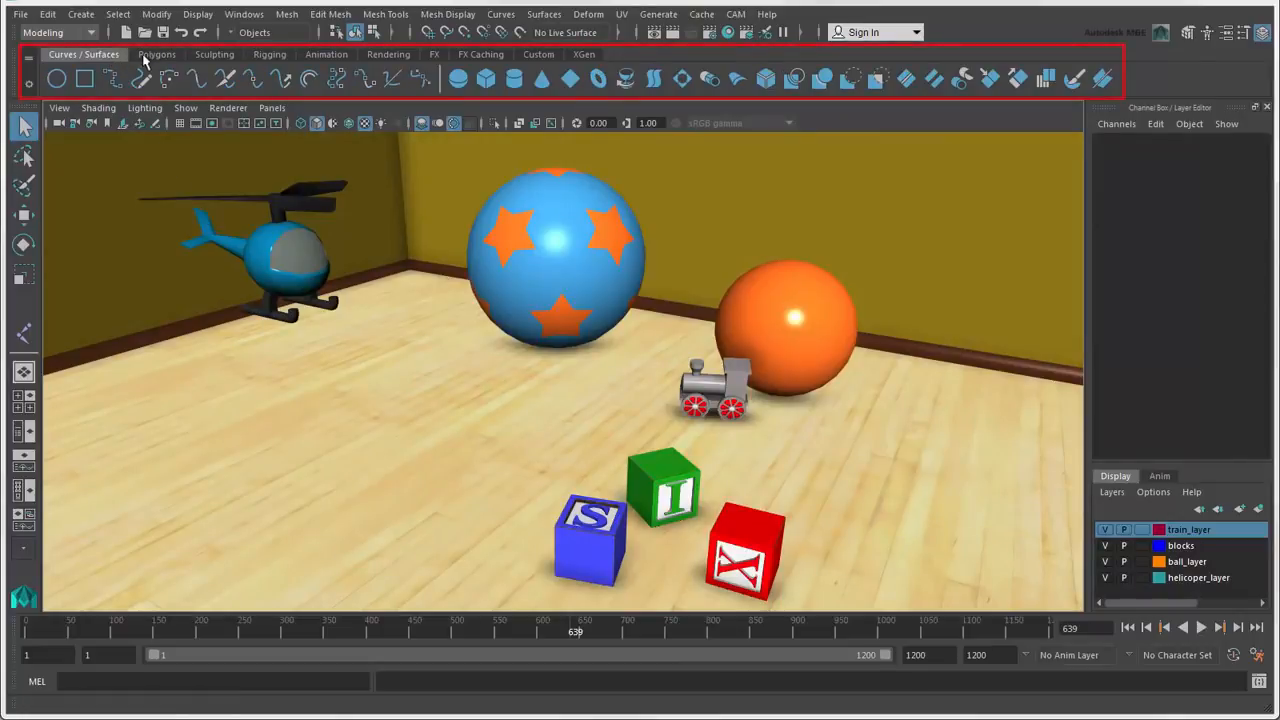
click(156, 55)
click(214, 55)
click(269, 55)
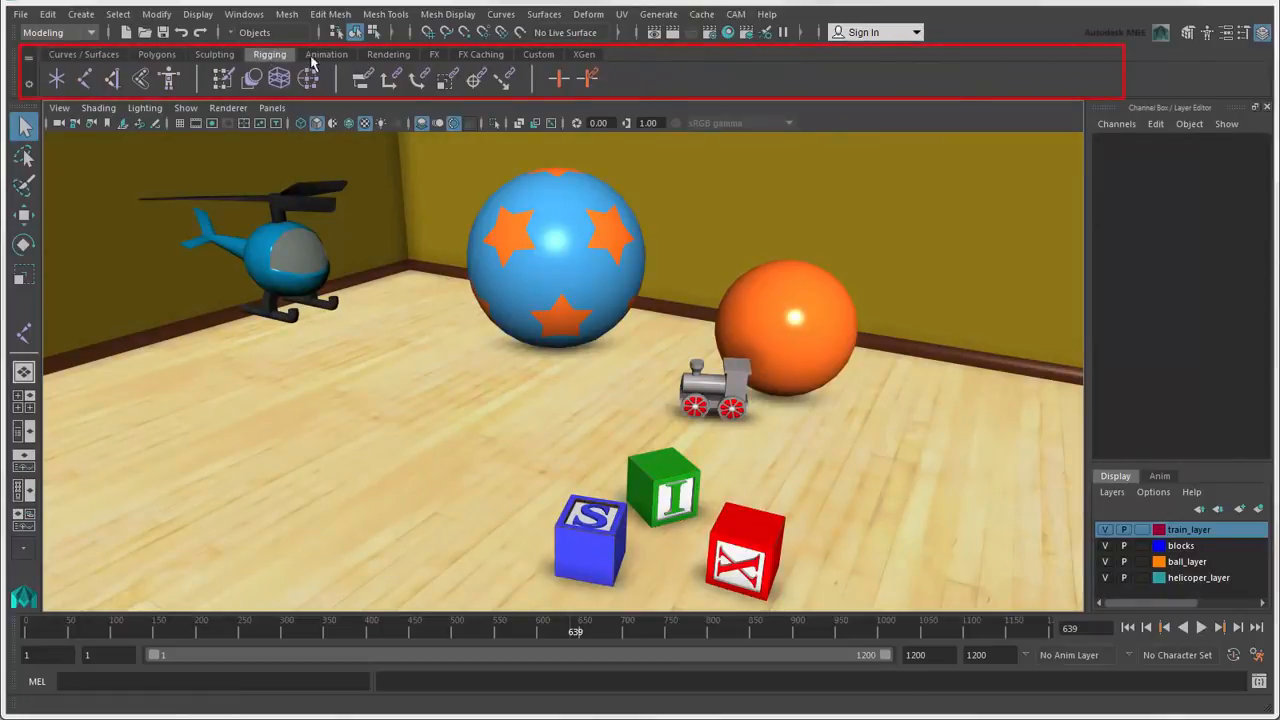
click(333, 57)
click(388, 56)
click(434, 56)
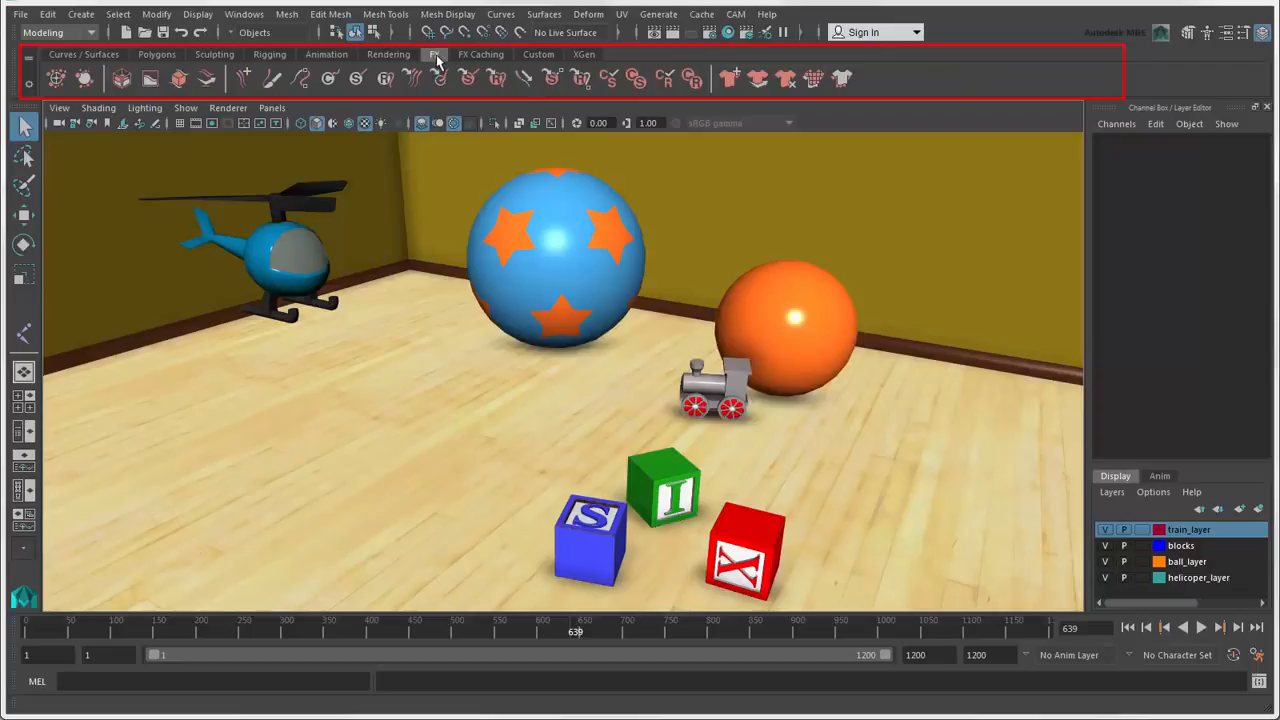
click(484, 56)
click(585, 55)
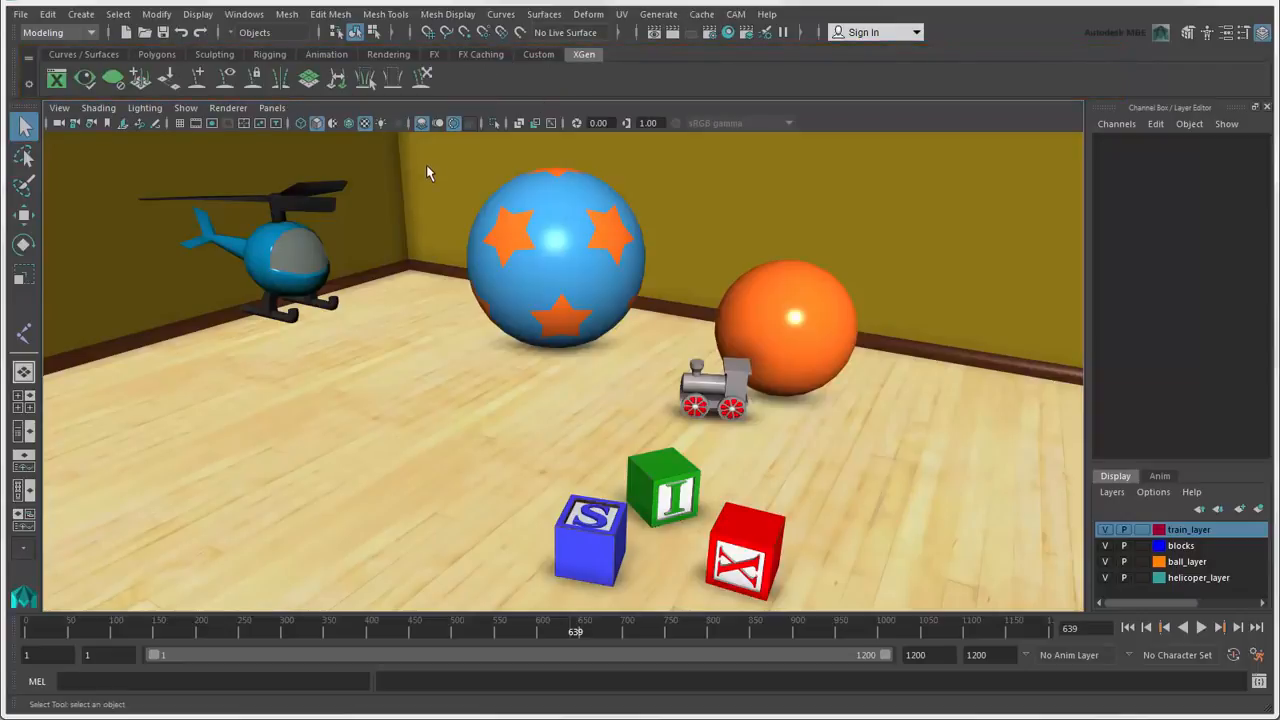
click(269, 55)
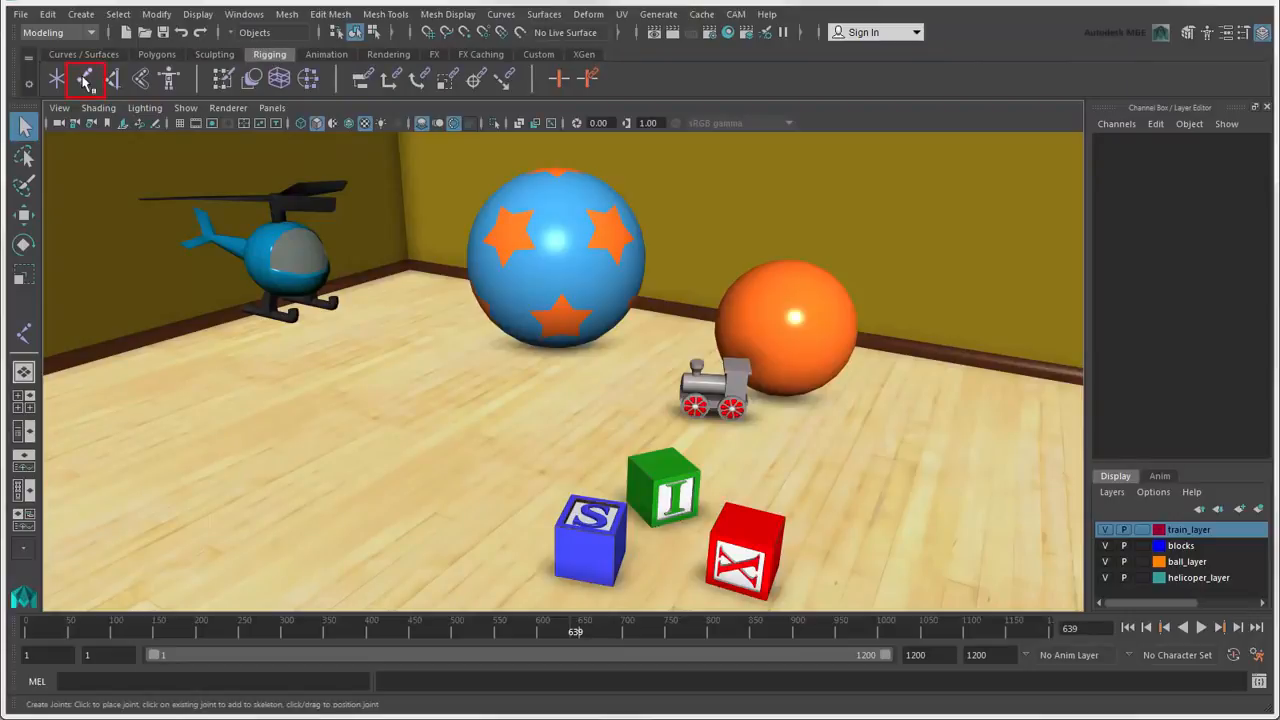
- Create a chain of four joints on the floor between the helicopter and the star ball, curving towards the blocks
click(86, 80)
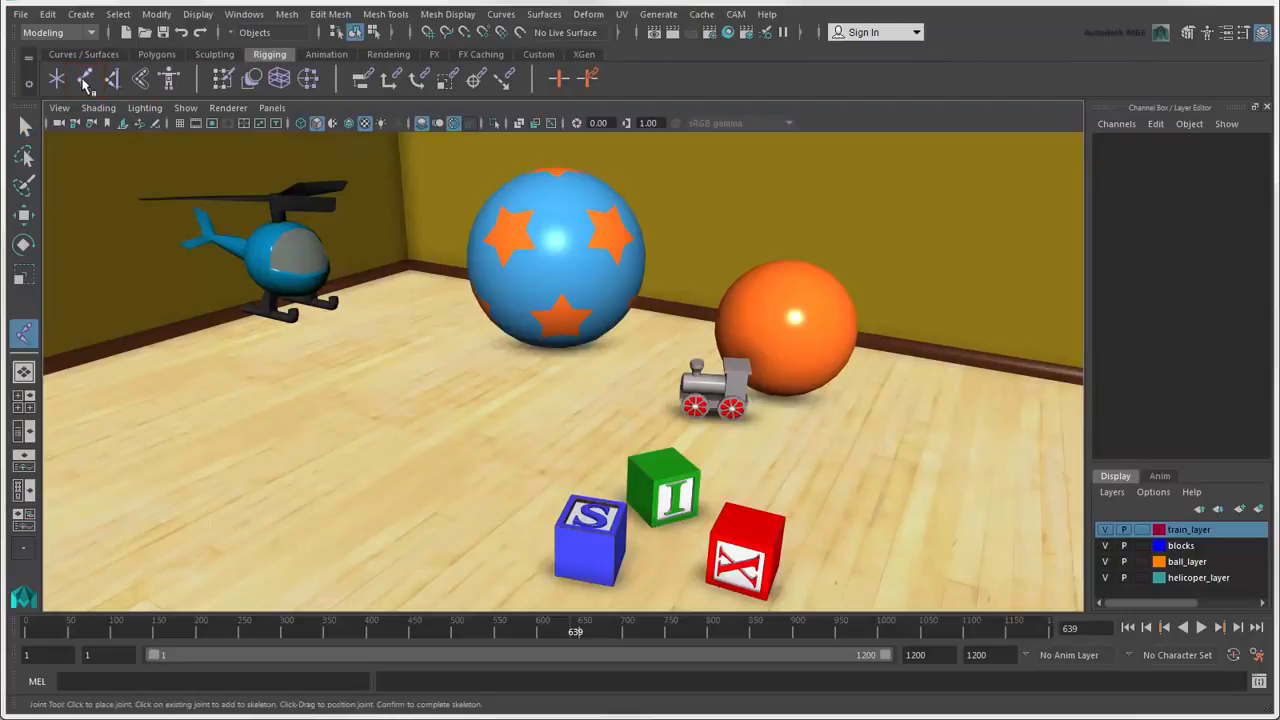
click(425, 291)
click(367, 364)
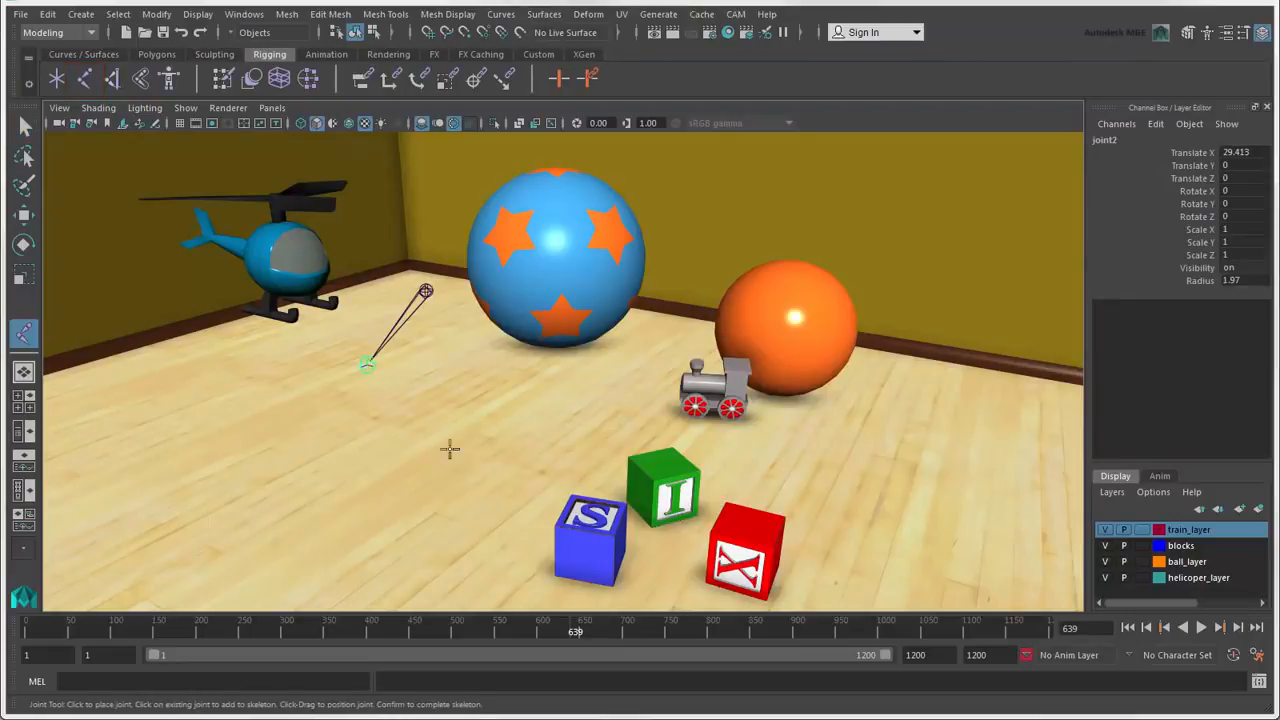
click(458, 460)
click(528, 470)
key(Return)
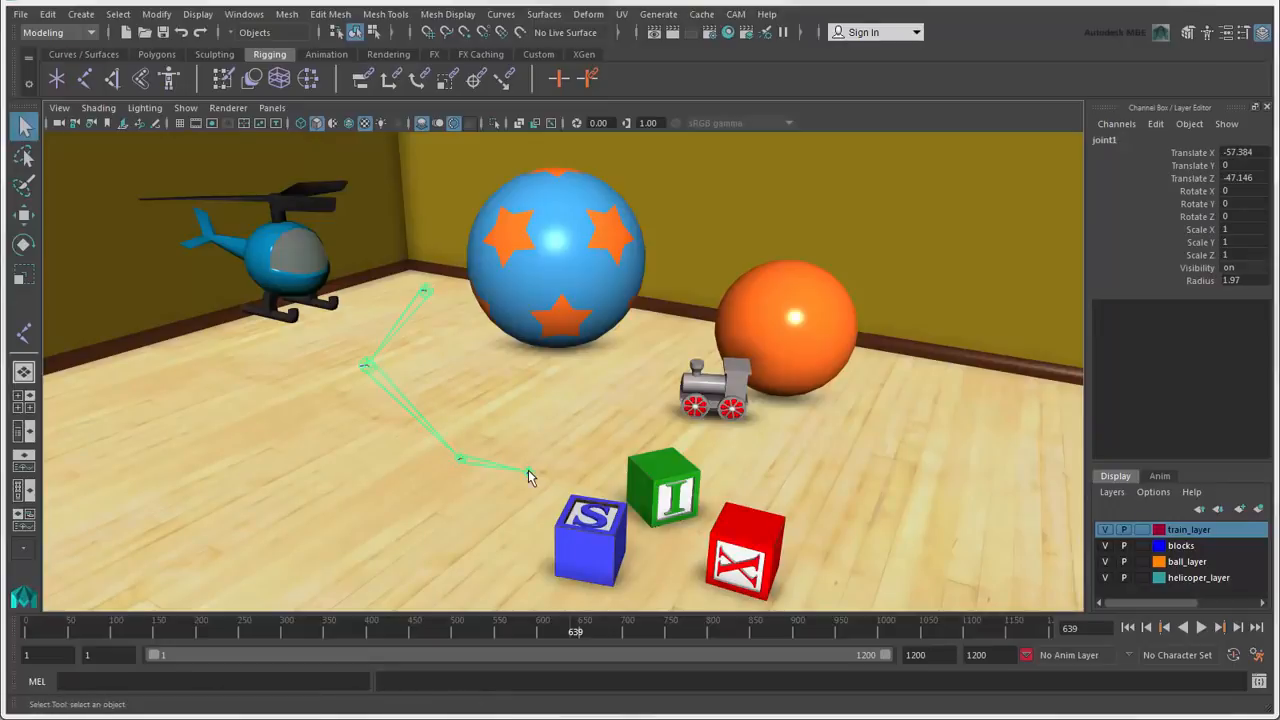
- Switch to the Rigging menu set
click(88, 32)
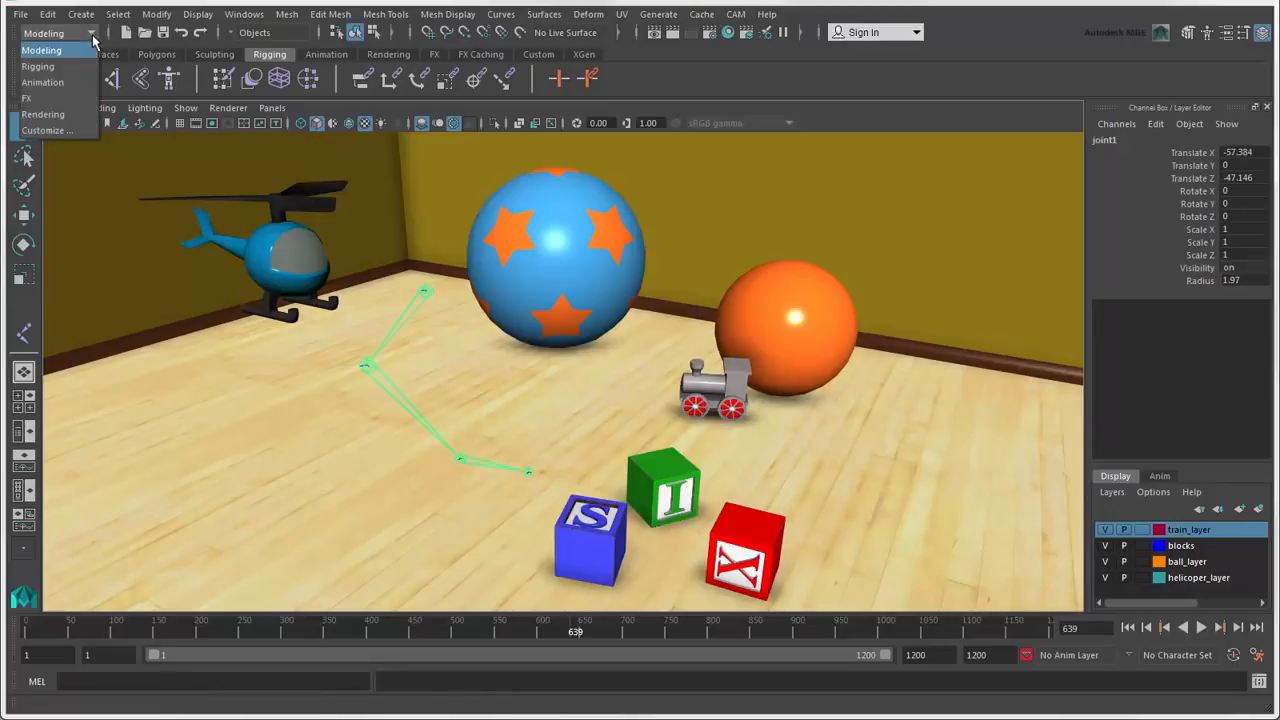
click(40, 67)
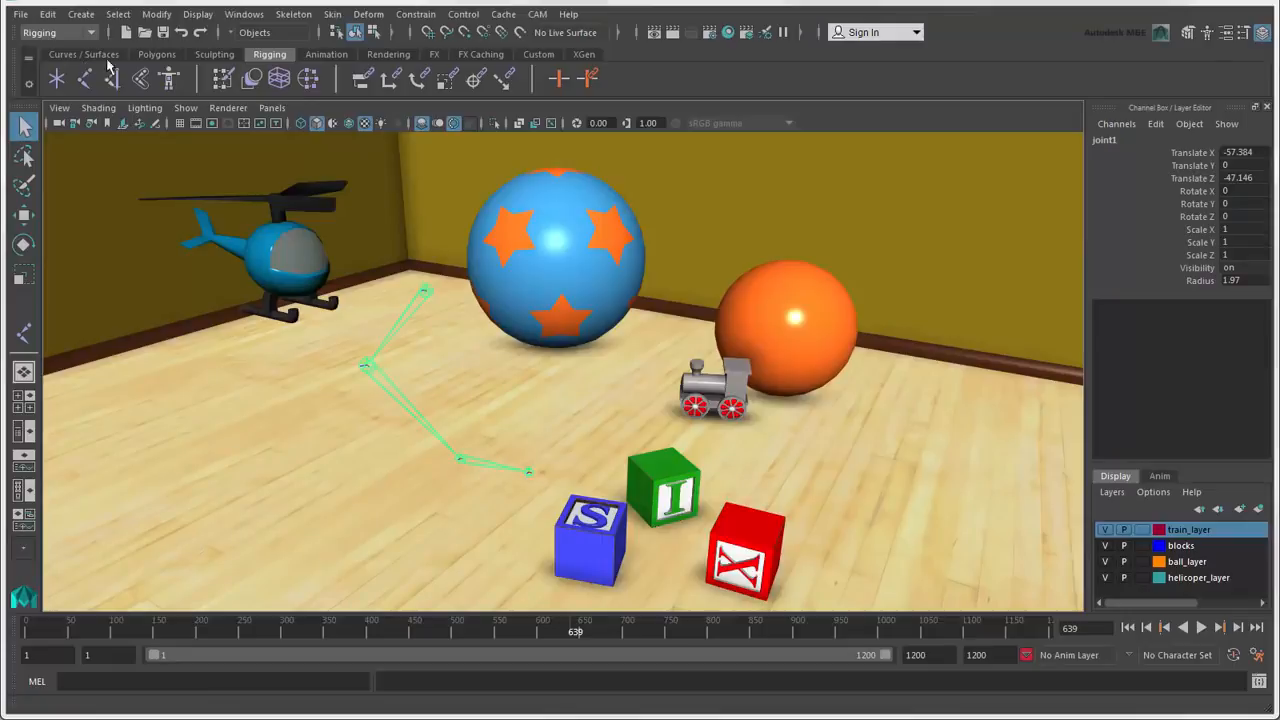
- Use Create Joints to draw a second four-joint chain beside the first, on its helicopter side, and delete both chains
click(294, 14)
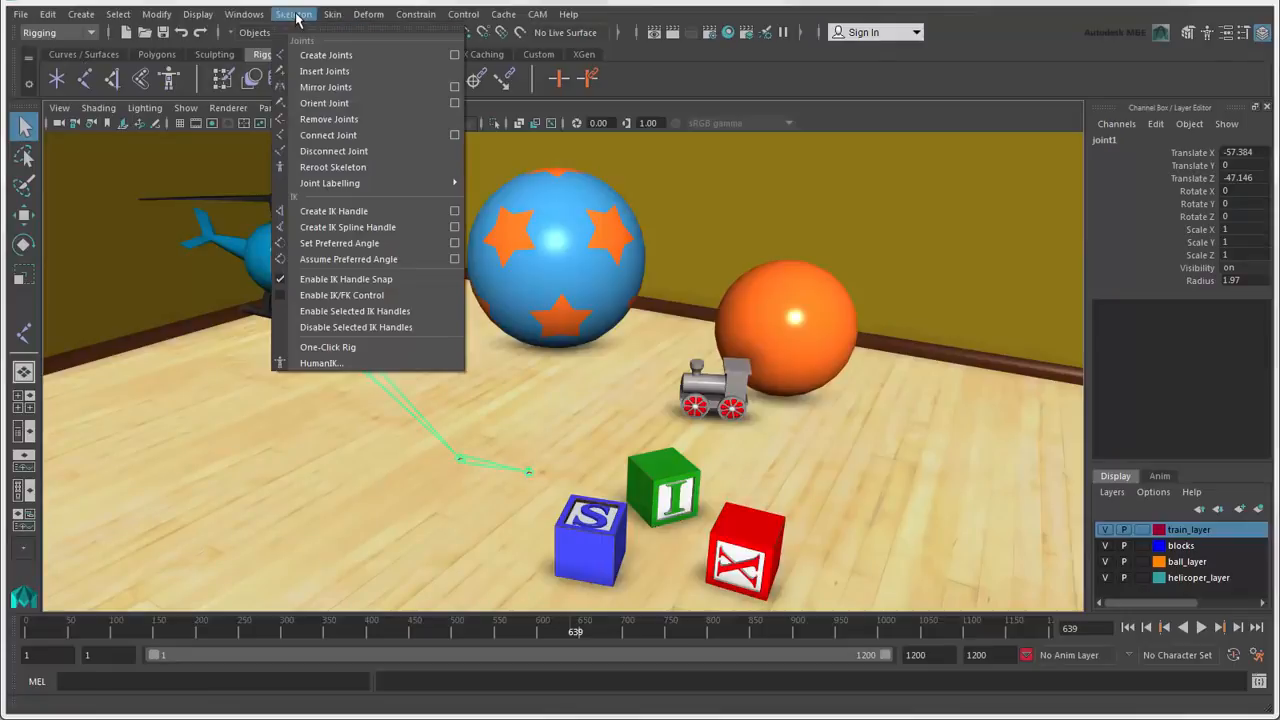
click(339, 56)
click(381, 291)
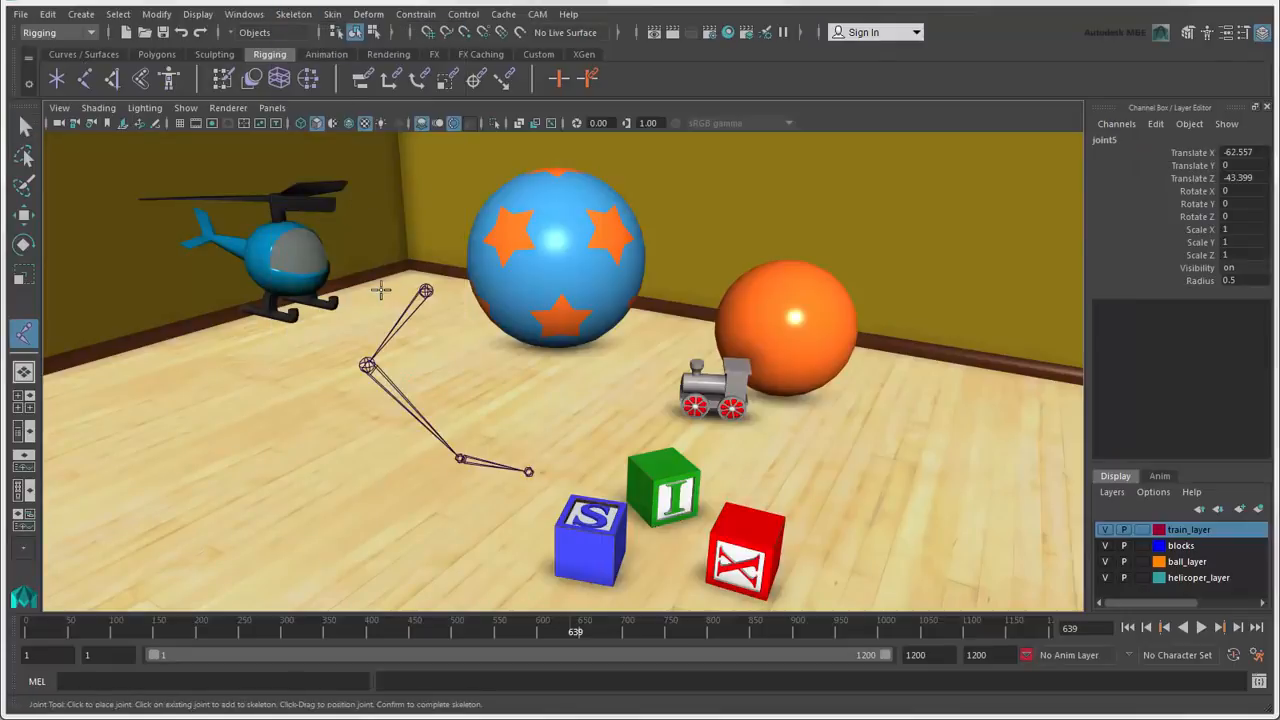
click(325, 366)
click(390, 468)
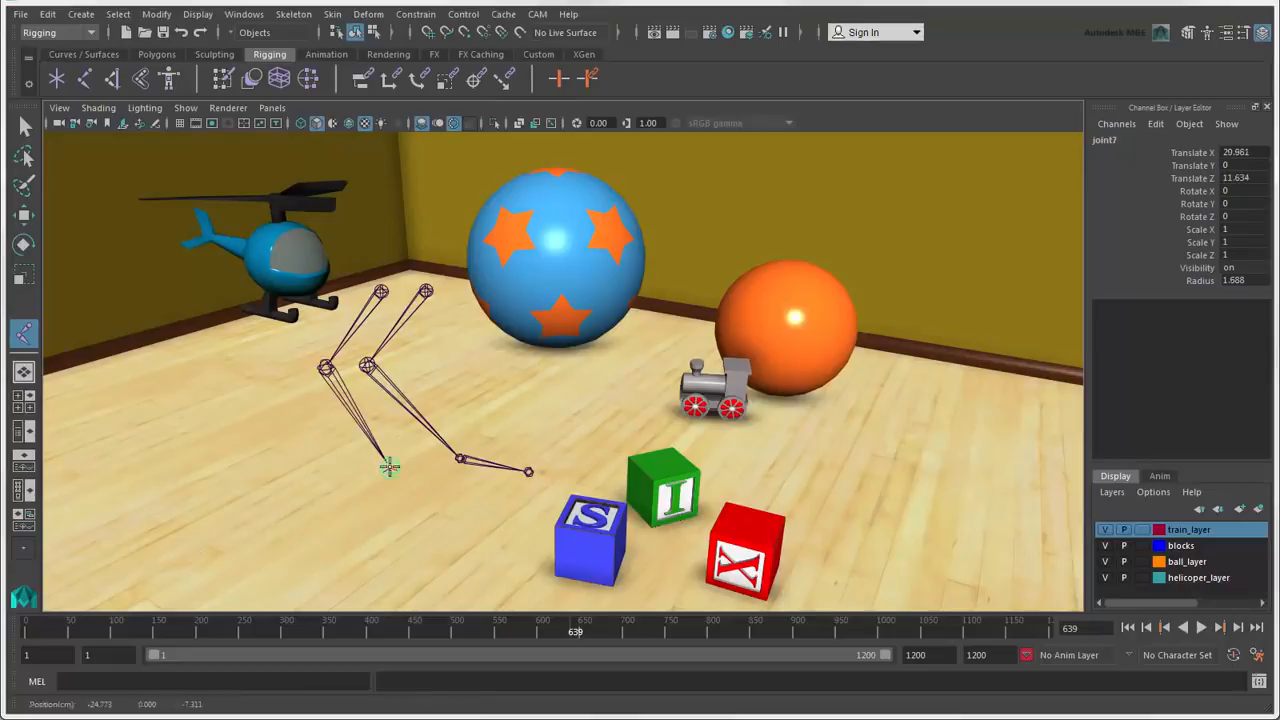
click(458, 510)
key(q)
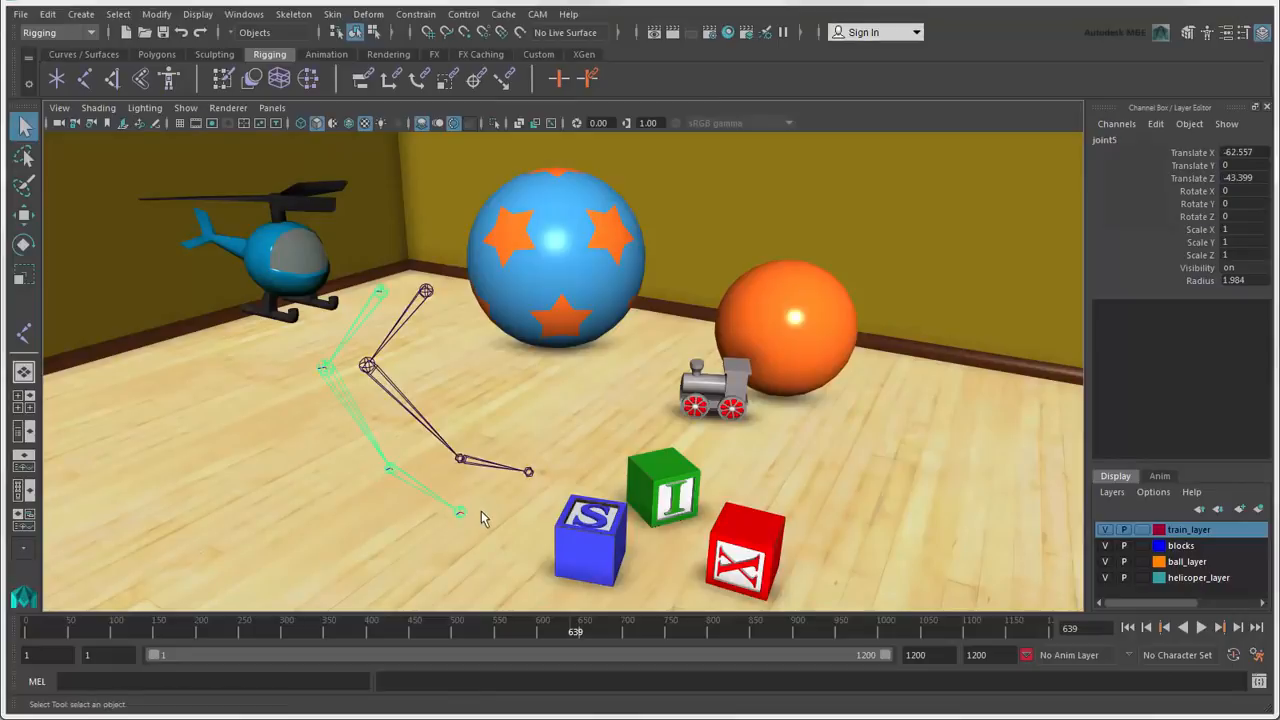
key(Delete)
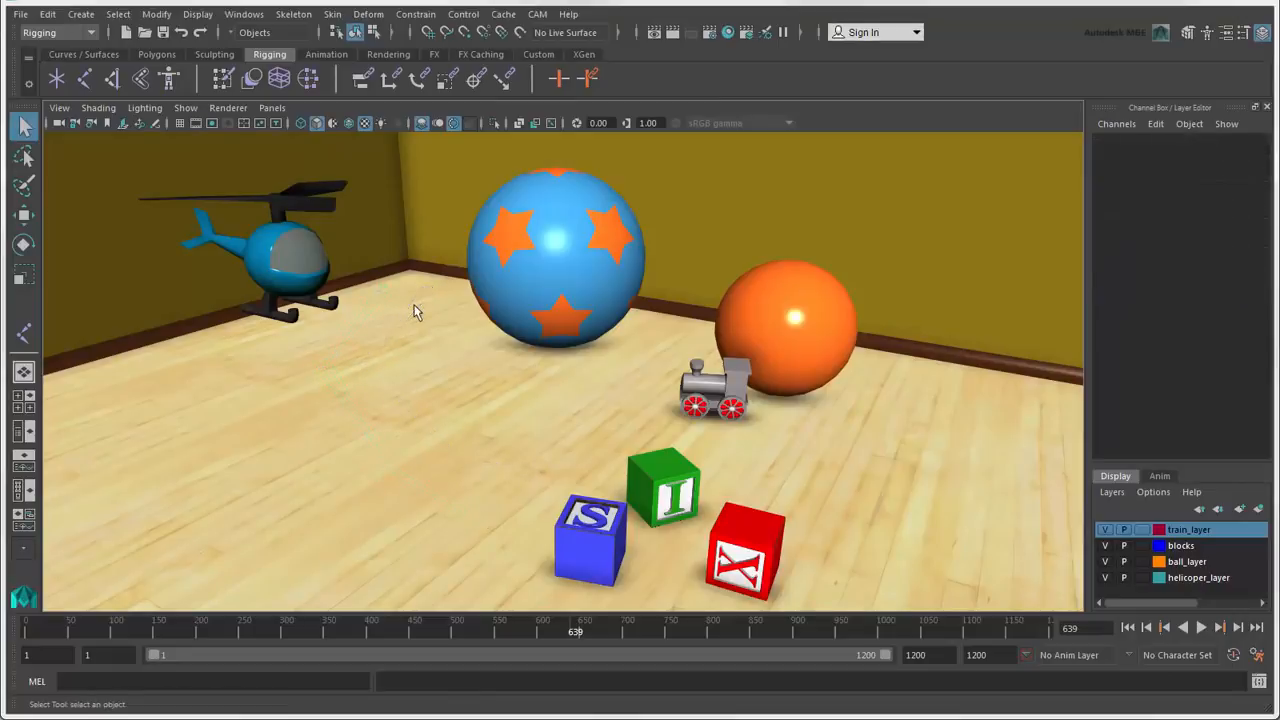
- Try the Custom shelf's shortcuts for the Outliner, the Preferences window, the train close-up view and the wide room view
click(538, 55)
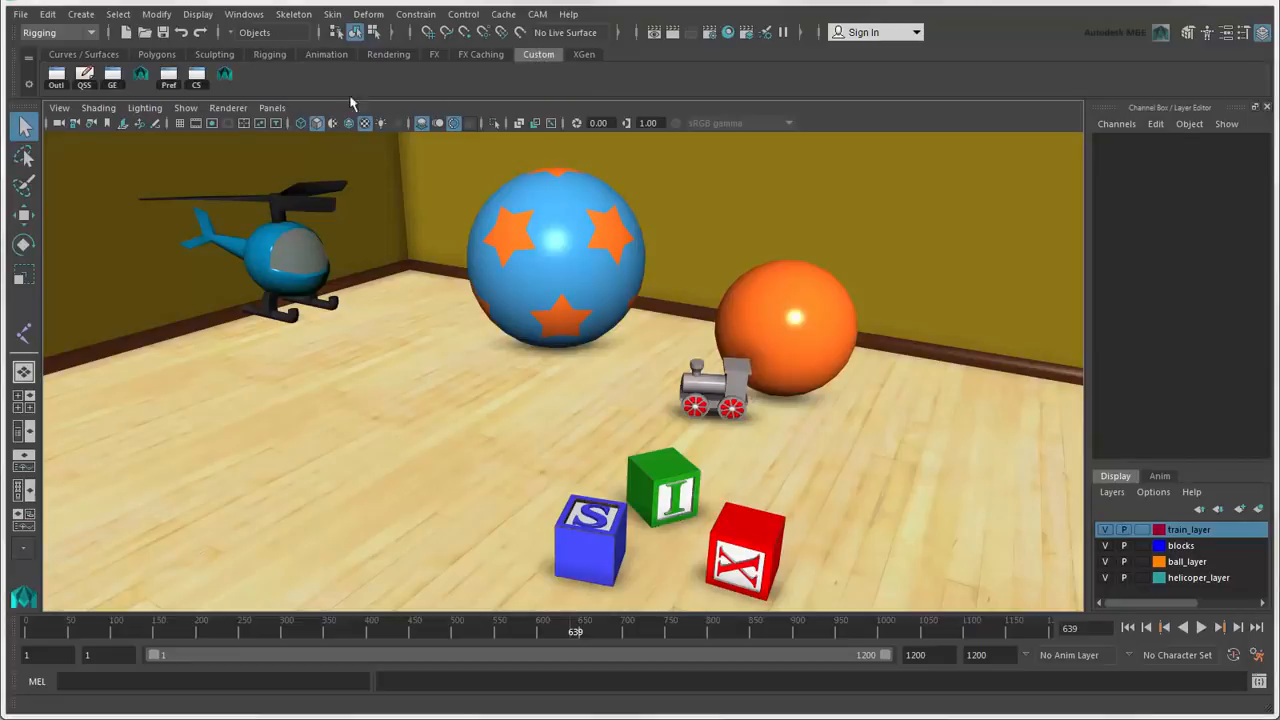
click(56, 77)
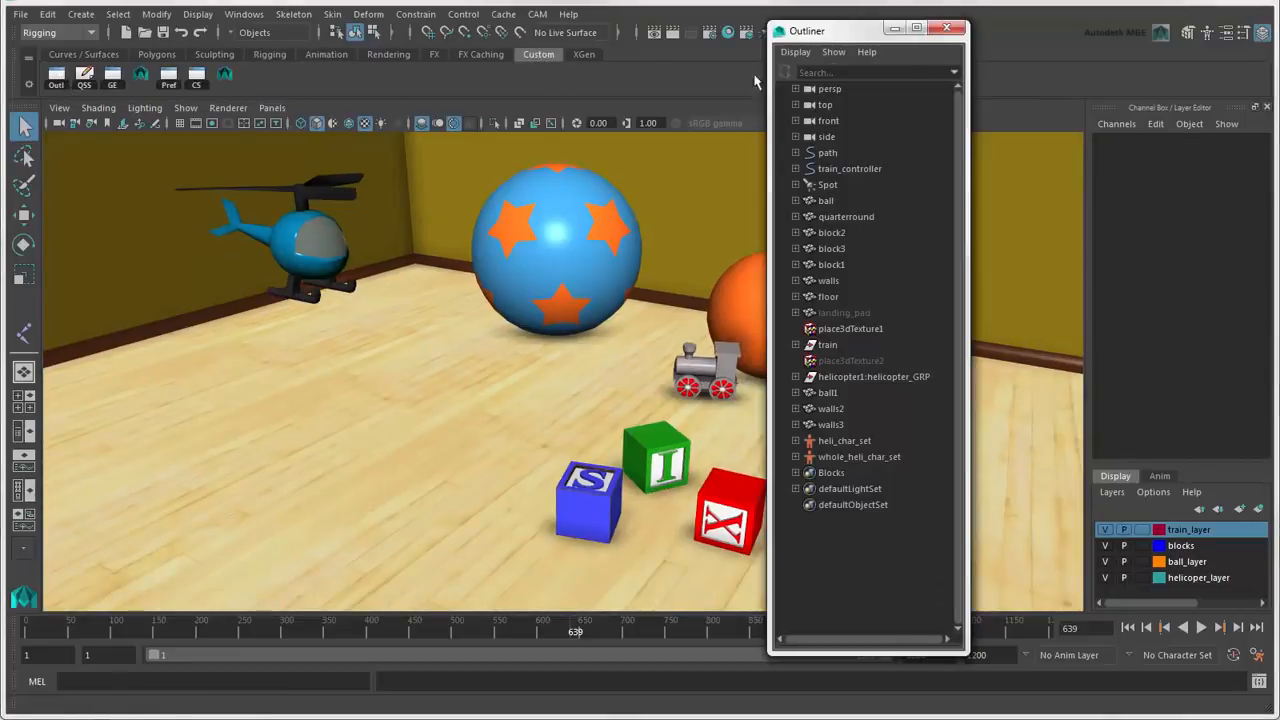
click(946, 27)
click(168, 77)
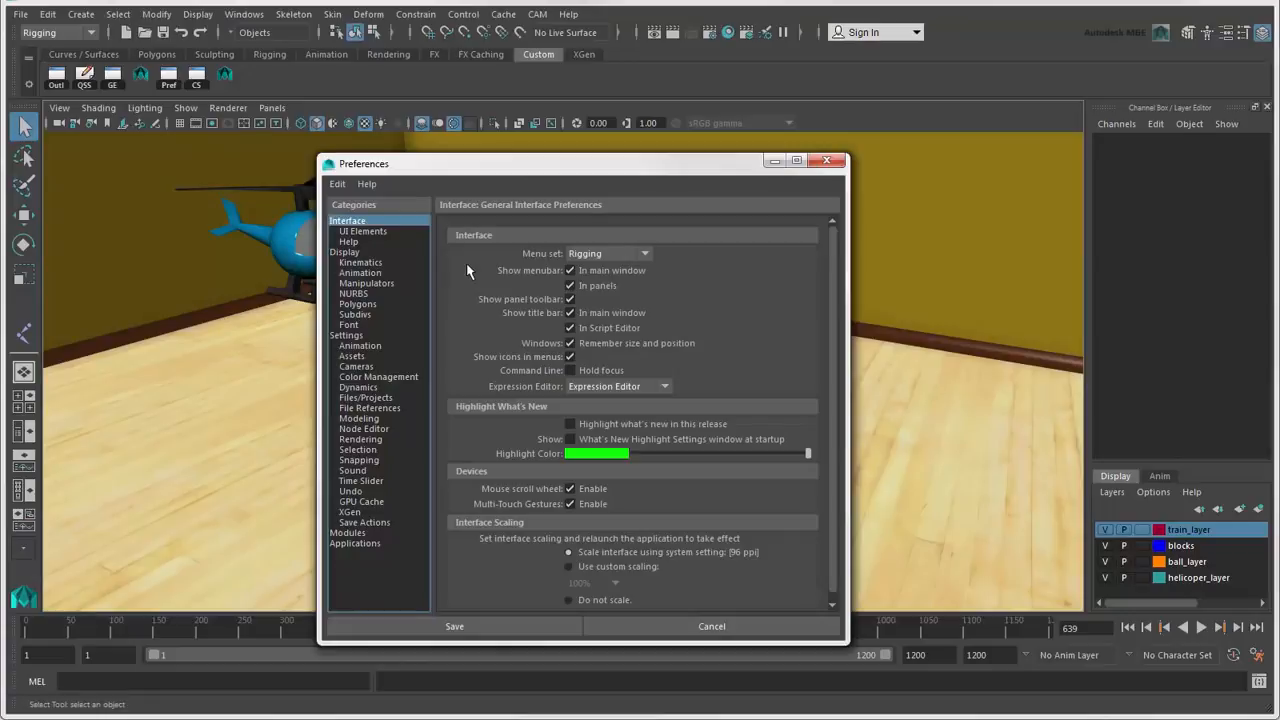
click(827, 161)
click(228, 76)
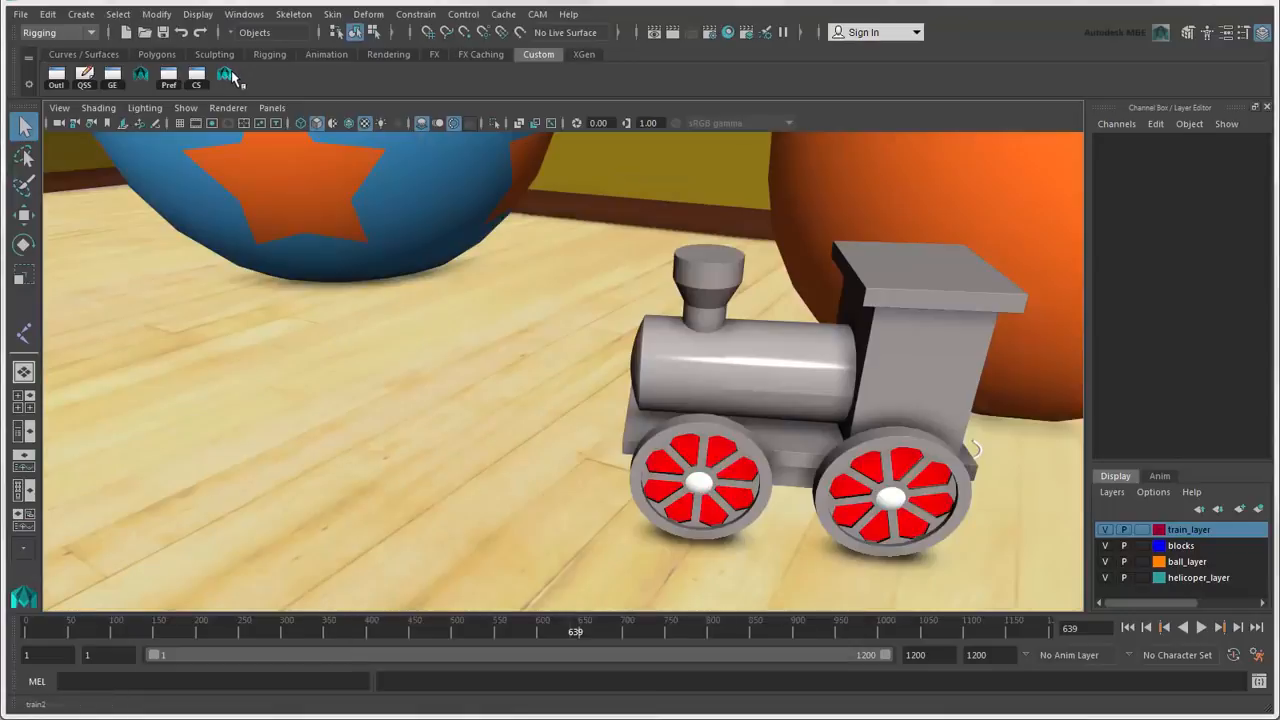
click(142, 76)
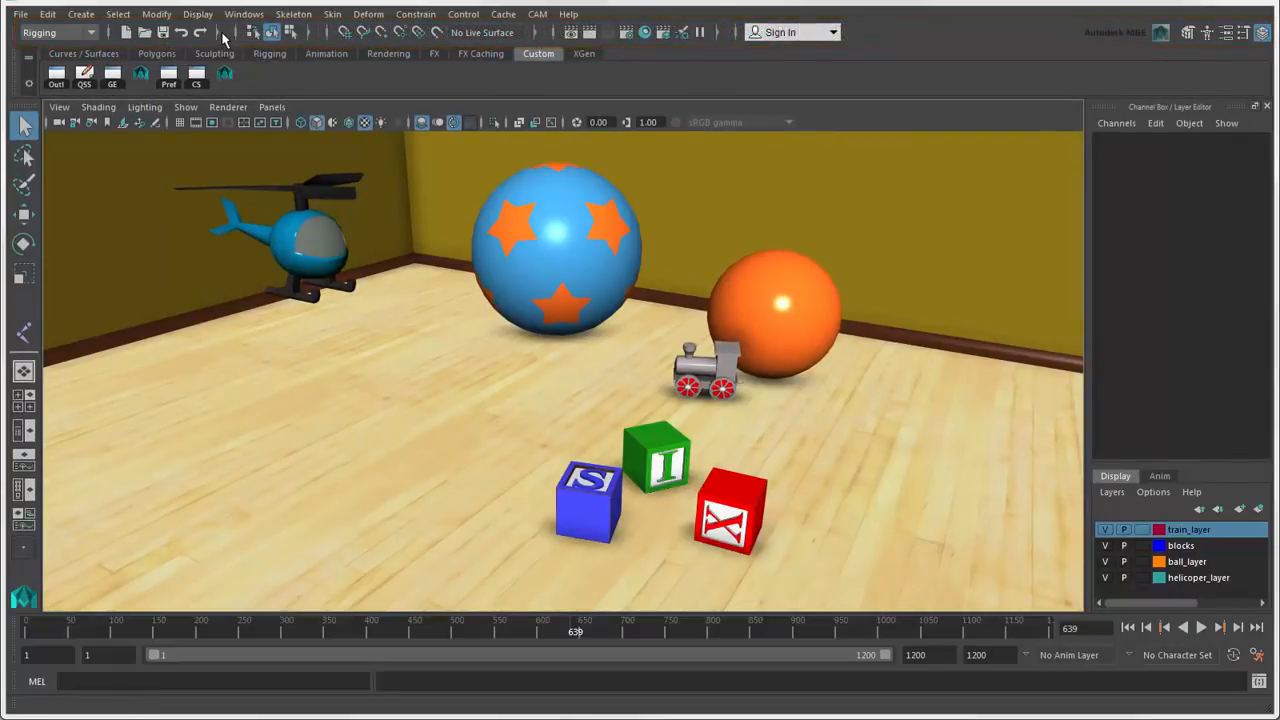
- Toggle the status line's selection-set and history icon groups, leaving both hidden, and expand the selection mask icons
click(220, 33)
click(220, 33)
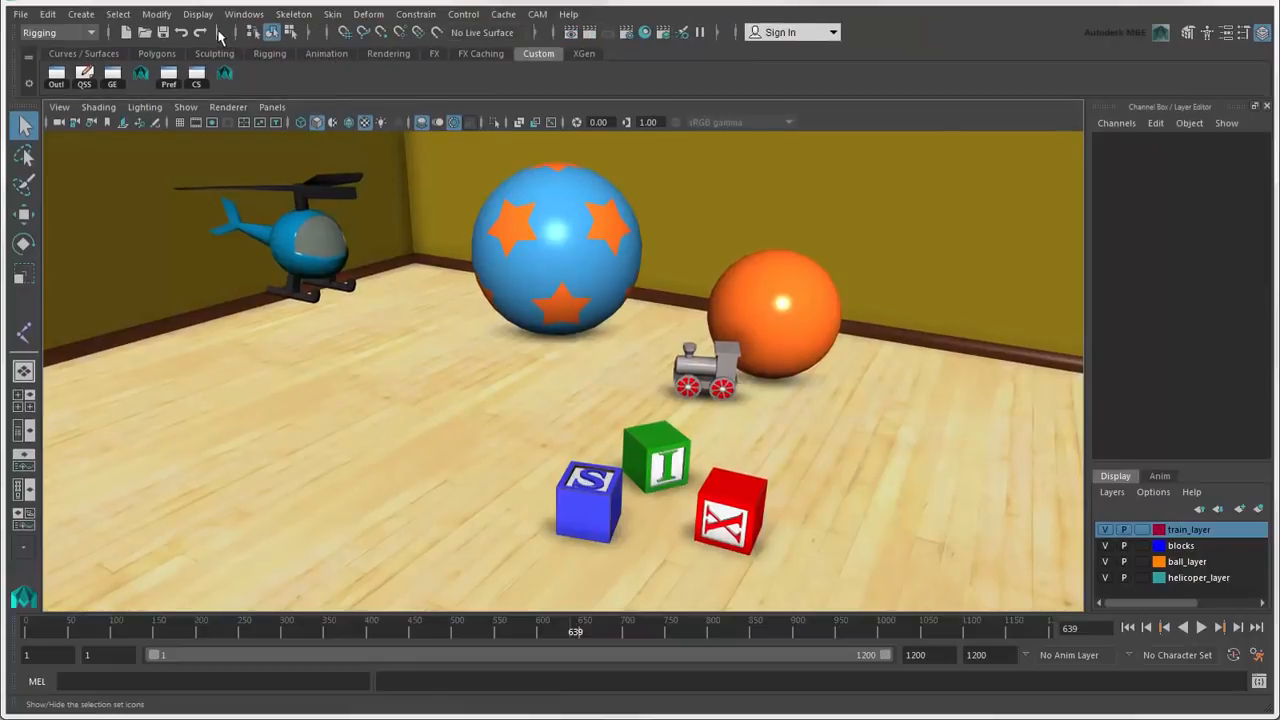
click(220, 33)
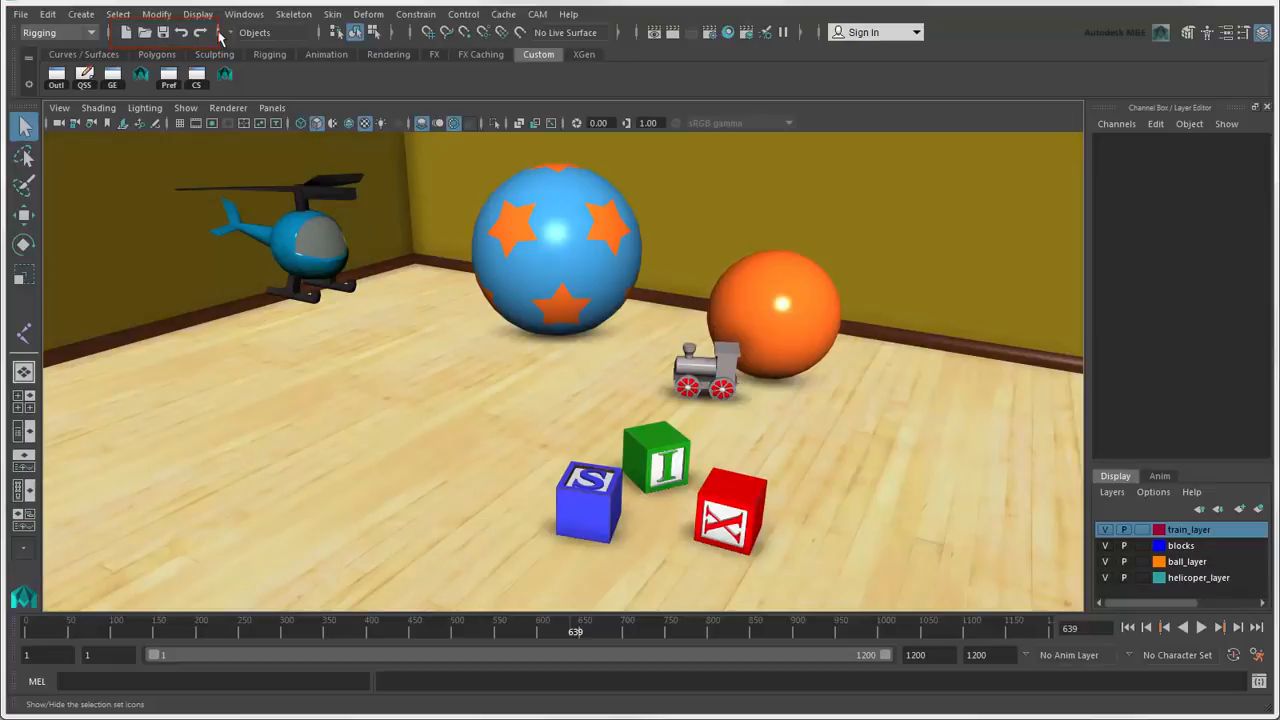
click(220, 33)
click(310, 33)
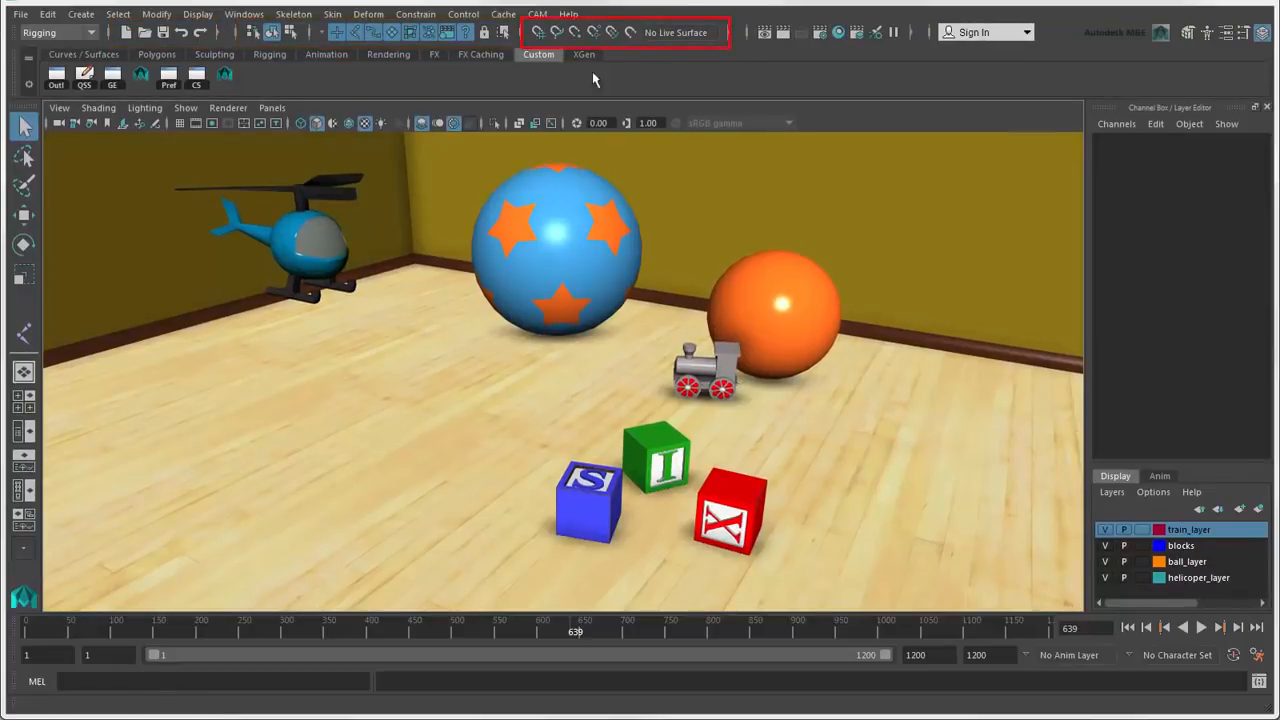
click(729, 33)
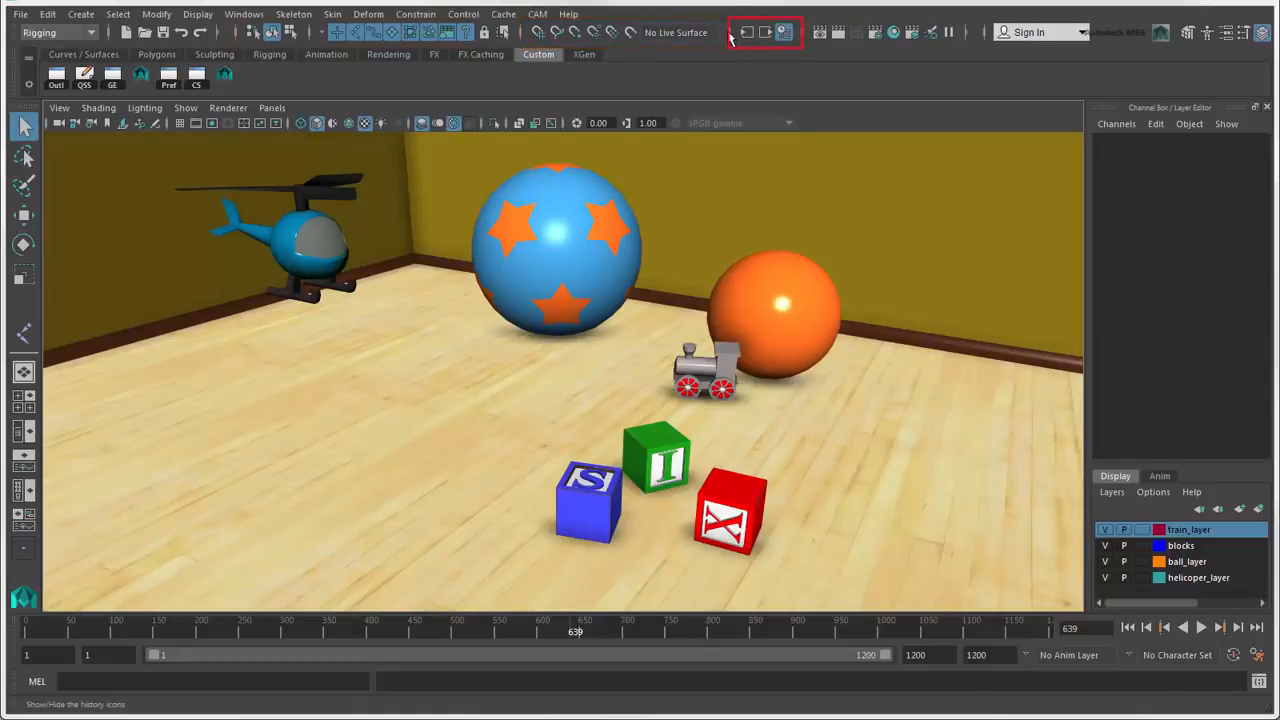
click(729, 33)
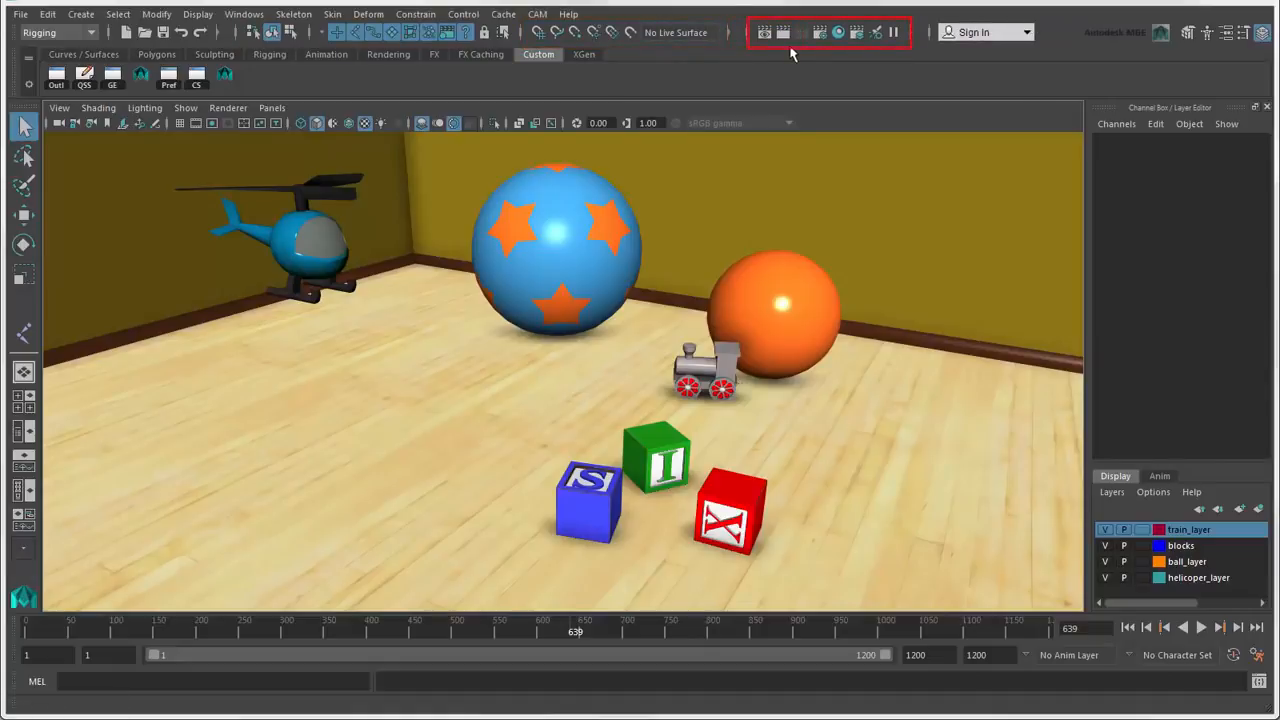
- Review the input field's operation modes, keeping Absolute transform, and open and dismiss the Autodesk sign-in window
click(910, 32)
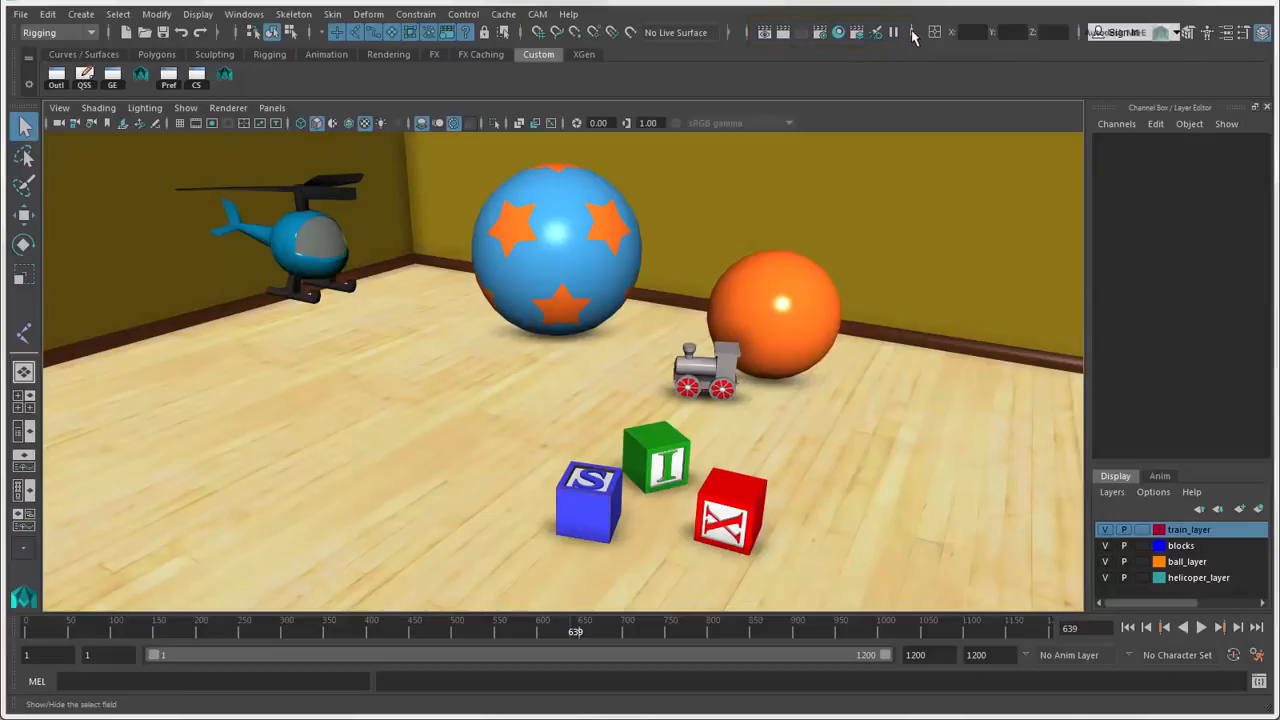
click(935, 33)
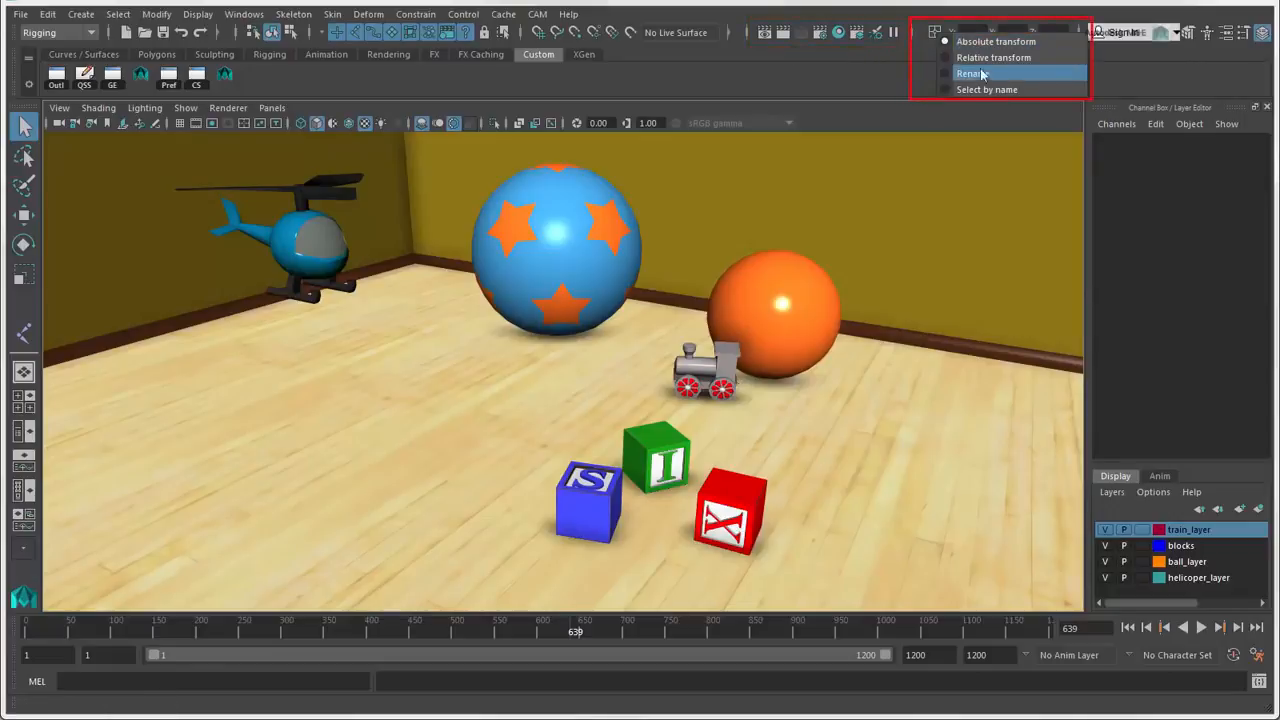
click(943, 43)
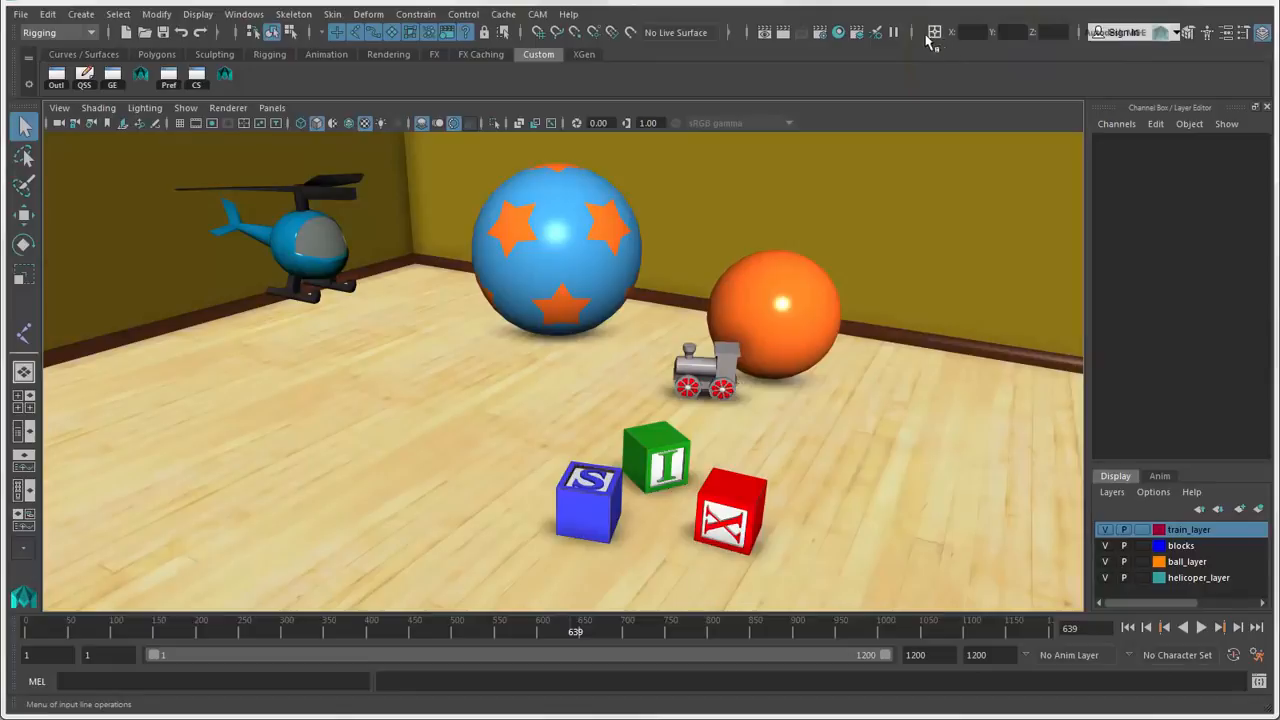
click(913, 35)
click(1010, 34)
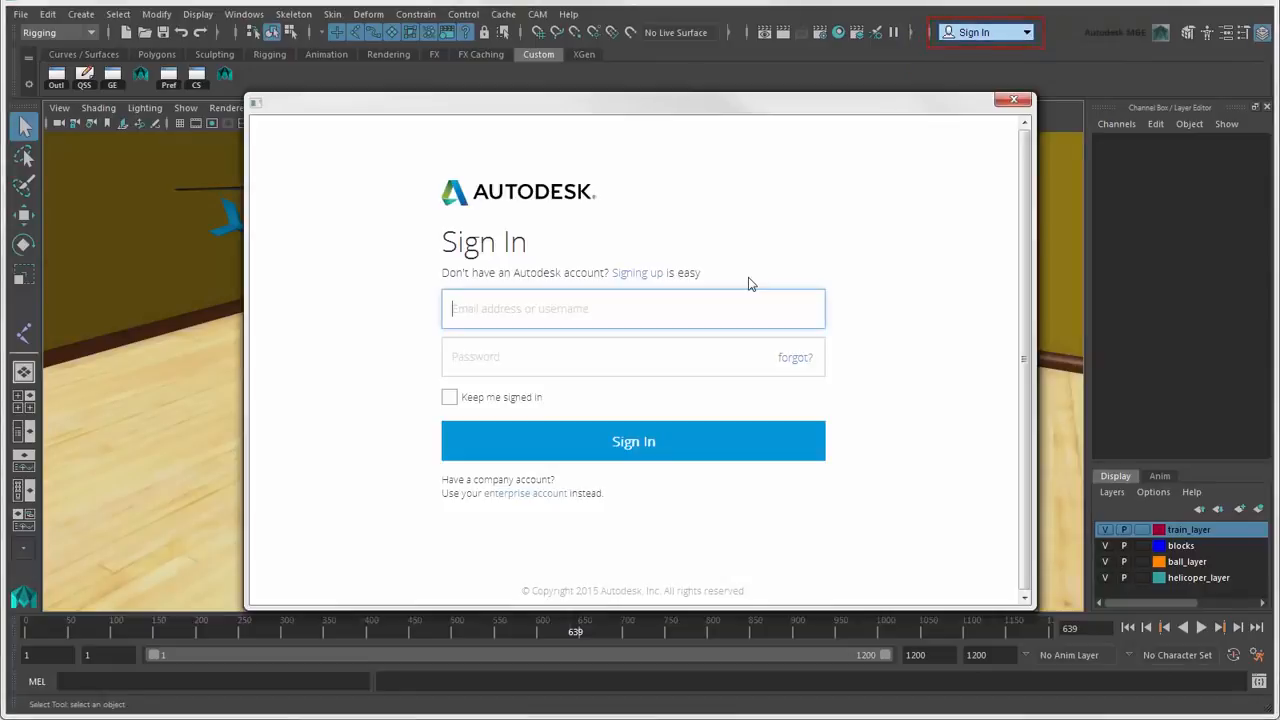
click(1013, 99)
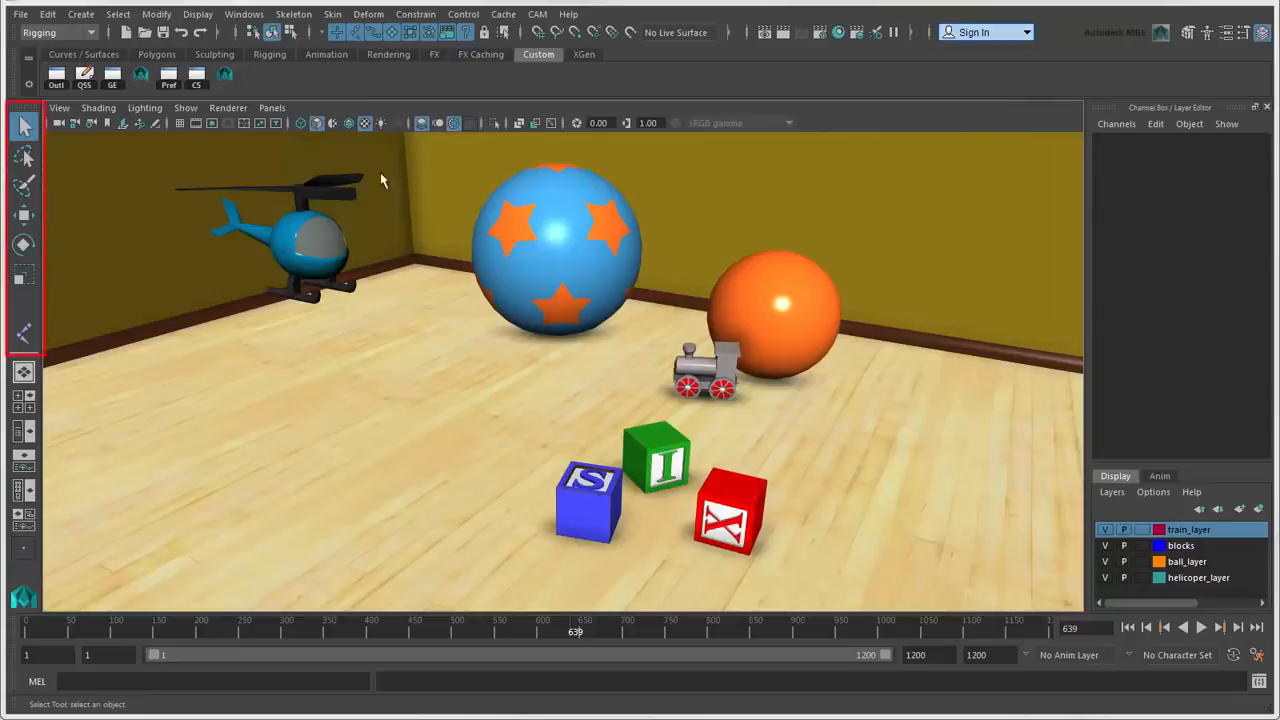
- Select the helicopter, and replace that selection with a lasso selection around the star ball
click(310, 250)
click(24, 157)
mouse_move(490, 218)
mouse_down()
mouse_move(605, 216)
mouse_move(600, 296)
mouse_up()
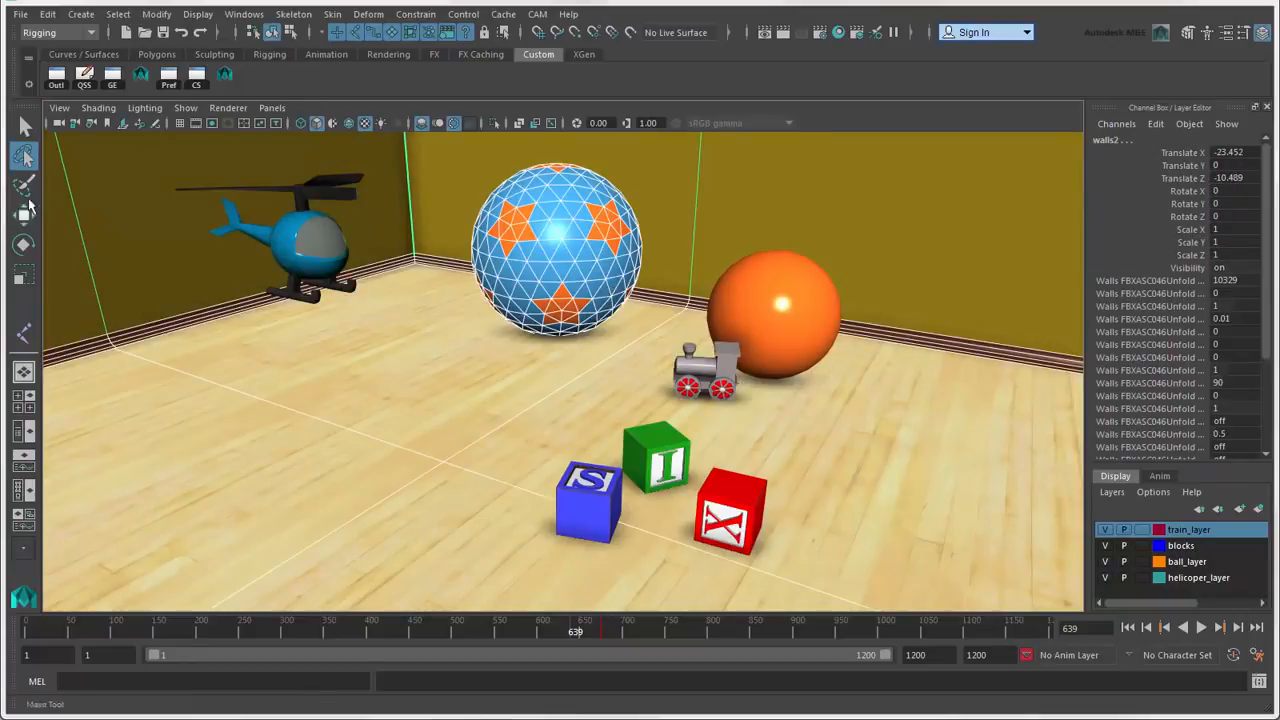
- Paint-select vertices across the front of the star ball, and return to object mode with nothing selected
click(24, 185)
mouse_move(525, 205)
mouse_down()
mouse_move(552, 274)
mouse_move(565, 220)
mouse_up()
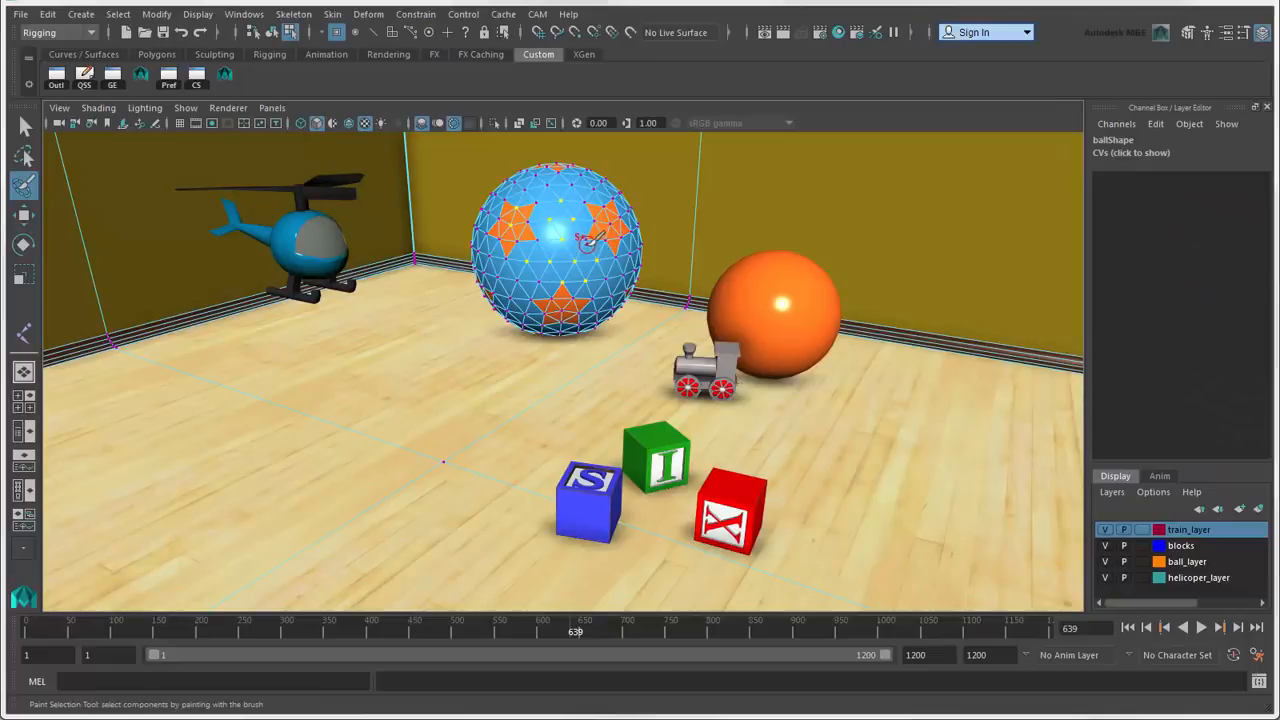
key(q)
key(F8)
key(alt+d)
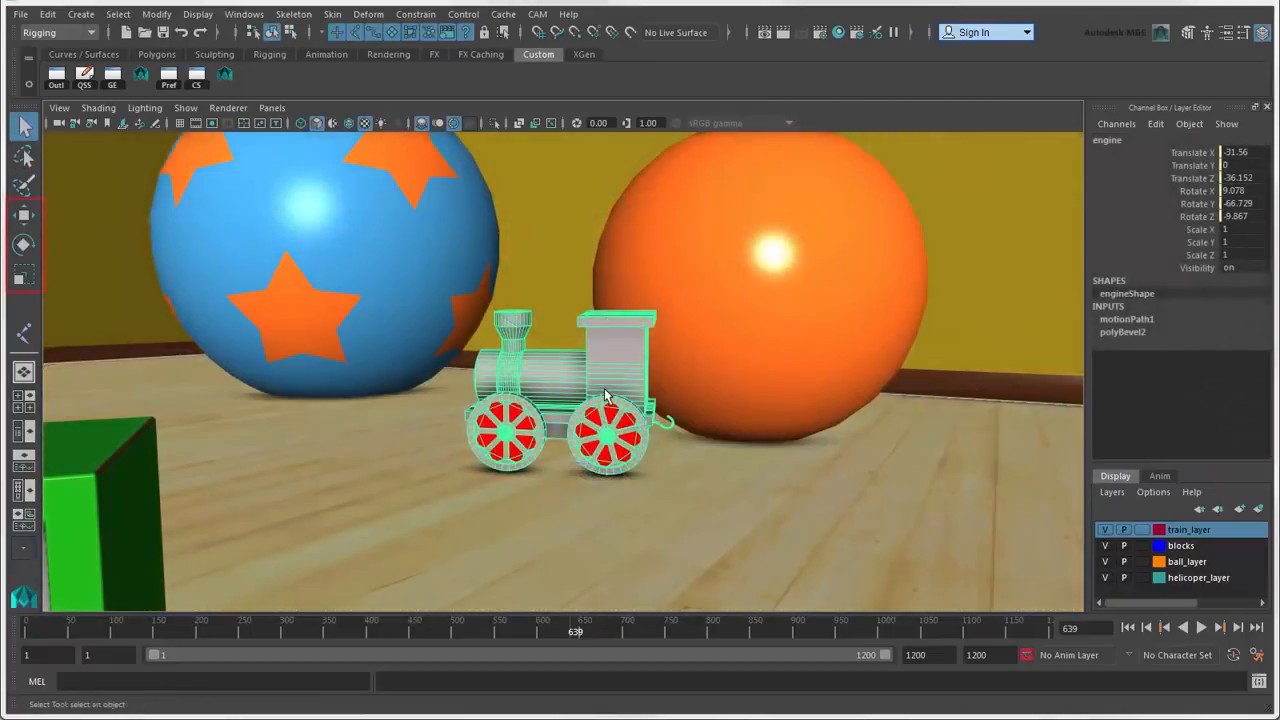
- Move the train engine to about -30.9 in X and rotate it to about -20.9 degrees in Y
click(25, 218)
mouse_move(560, 440)
mouse_down()
mouse_move(290, 440)
mouse_move(616, 447)
mouse_move(546, 447)
mouse_move(575, 445)
mouse_up()
key(e)
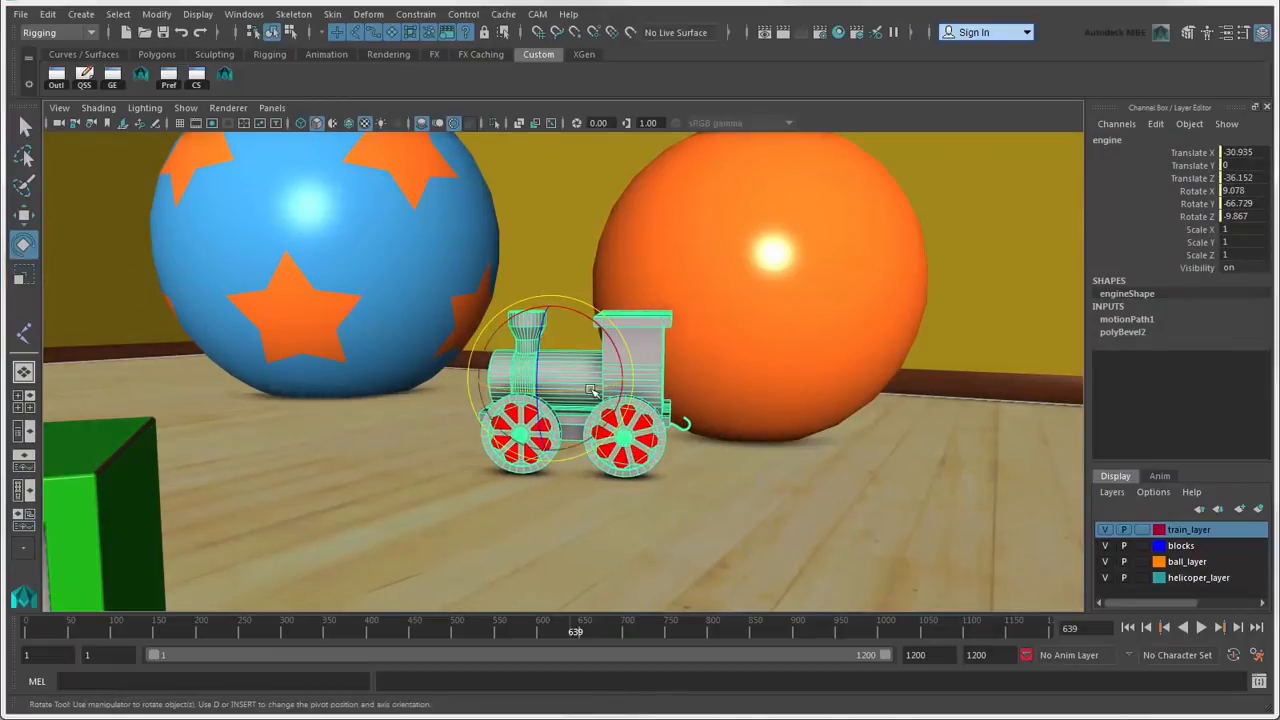
drag(590, 390, 742, 403)
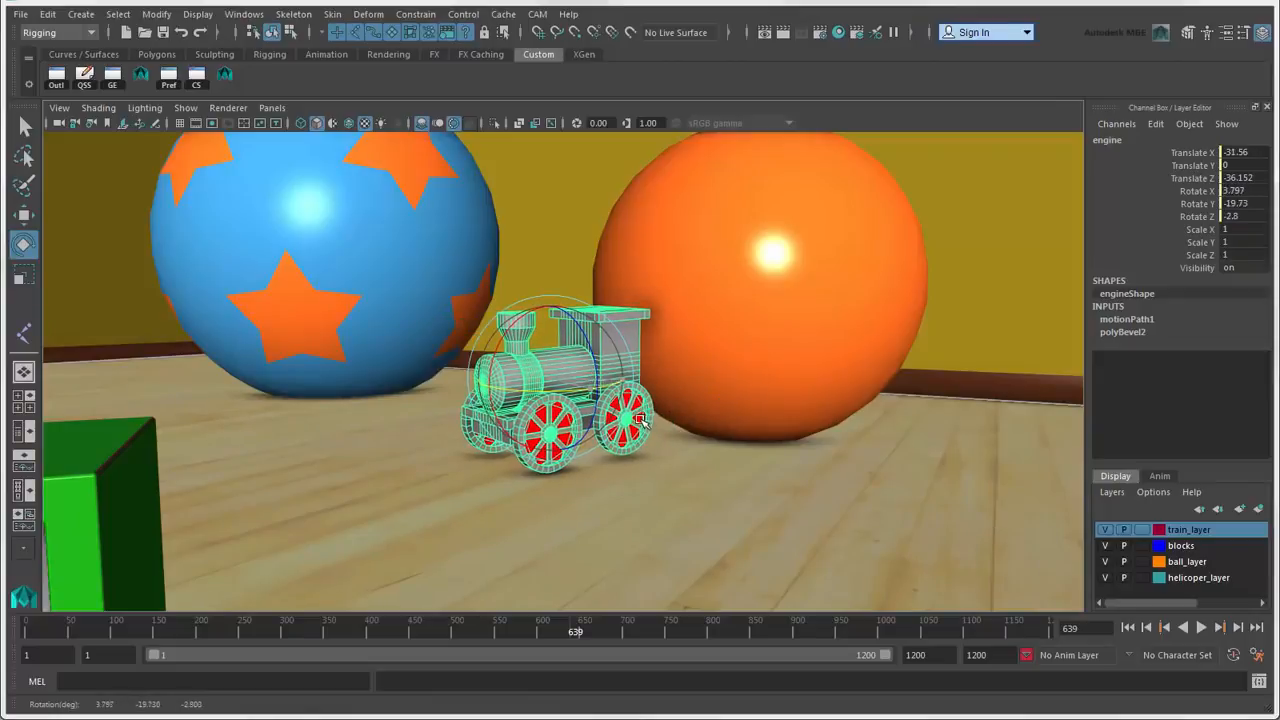
- Scale the train engine uniformly to about 0.85, undo the scaling, and return to the Select tool
click(24, 274)
drag(536, 377, 505, 413)
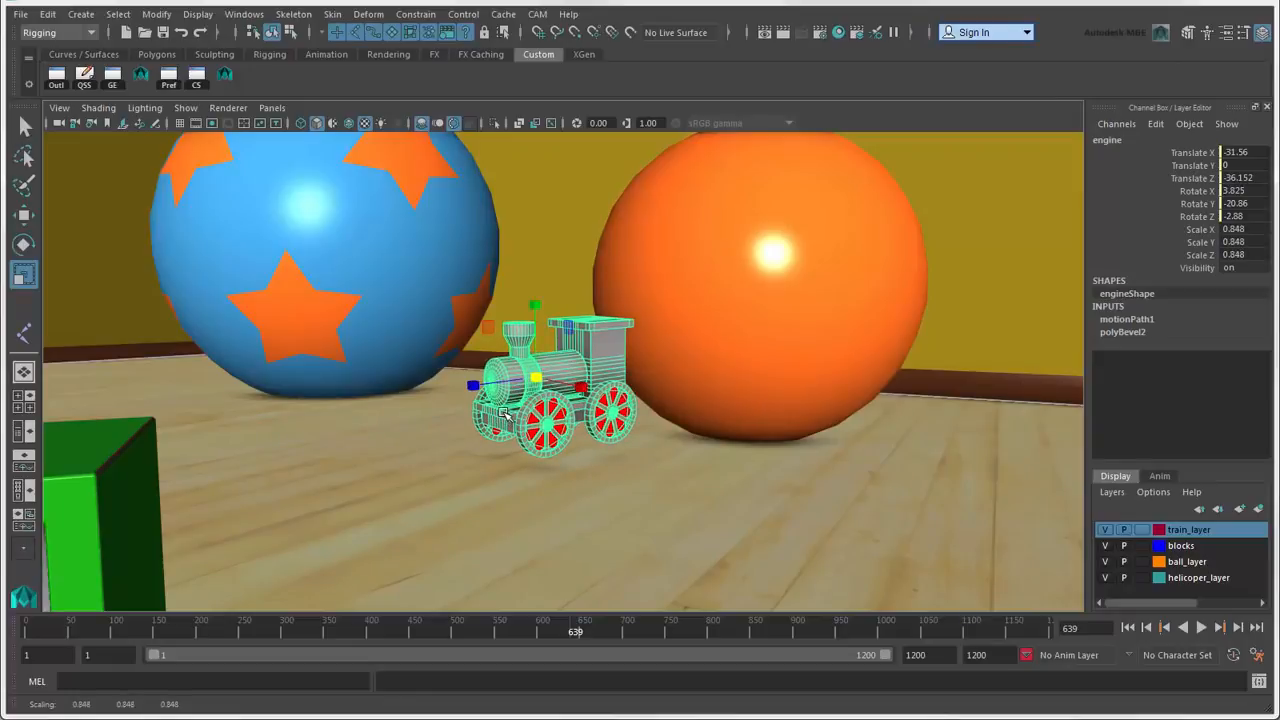
key(ctrl+z)
key(q)
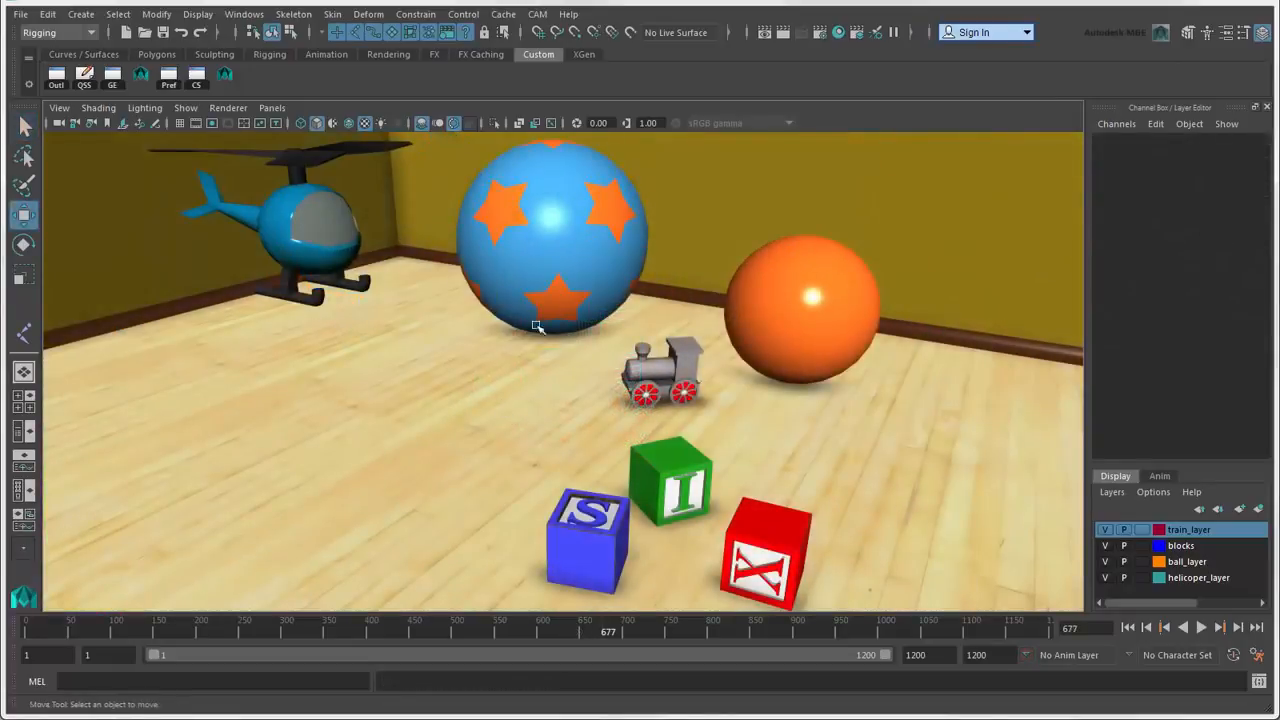
- Move the star ball forward to about X -27.8, Z -30.5, and set a keyframe on it at frame 677
click(594, 273)
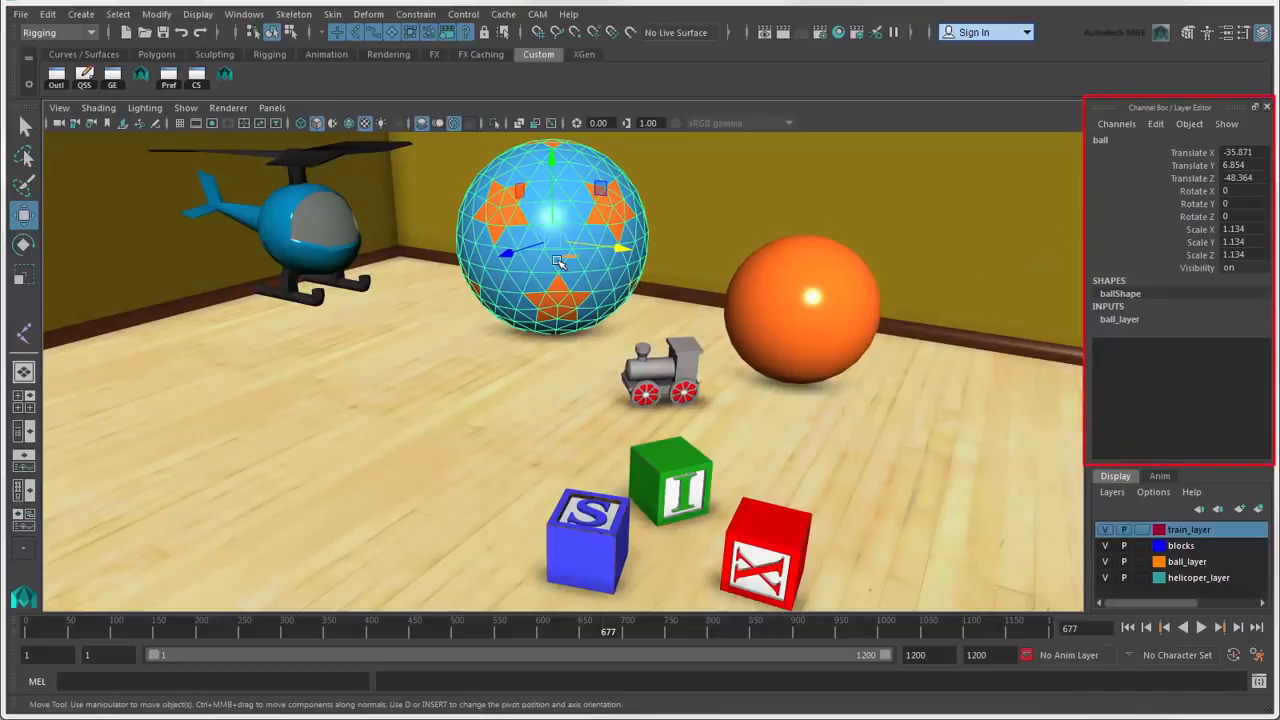
drag(557, 263, 540, 316)
key(s)
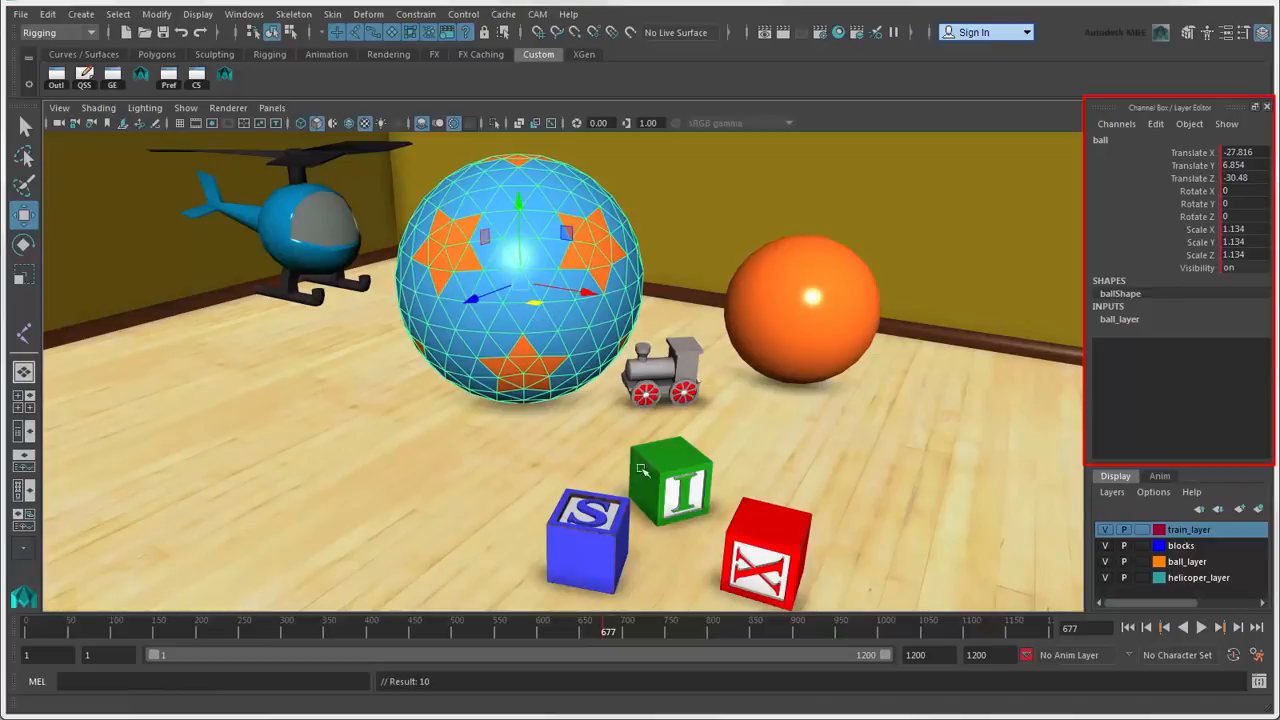
- Move the star ball back to about X -36.8, Z -55.9 and key it at frame 751, and scrub the animation to frame 719
click(665, 631)
drag(540, 313, 600, 302)
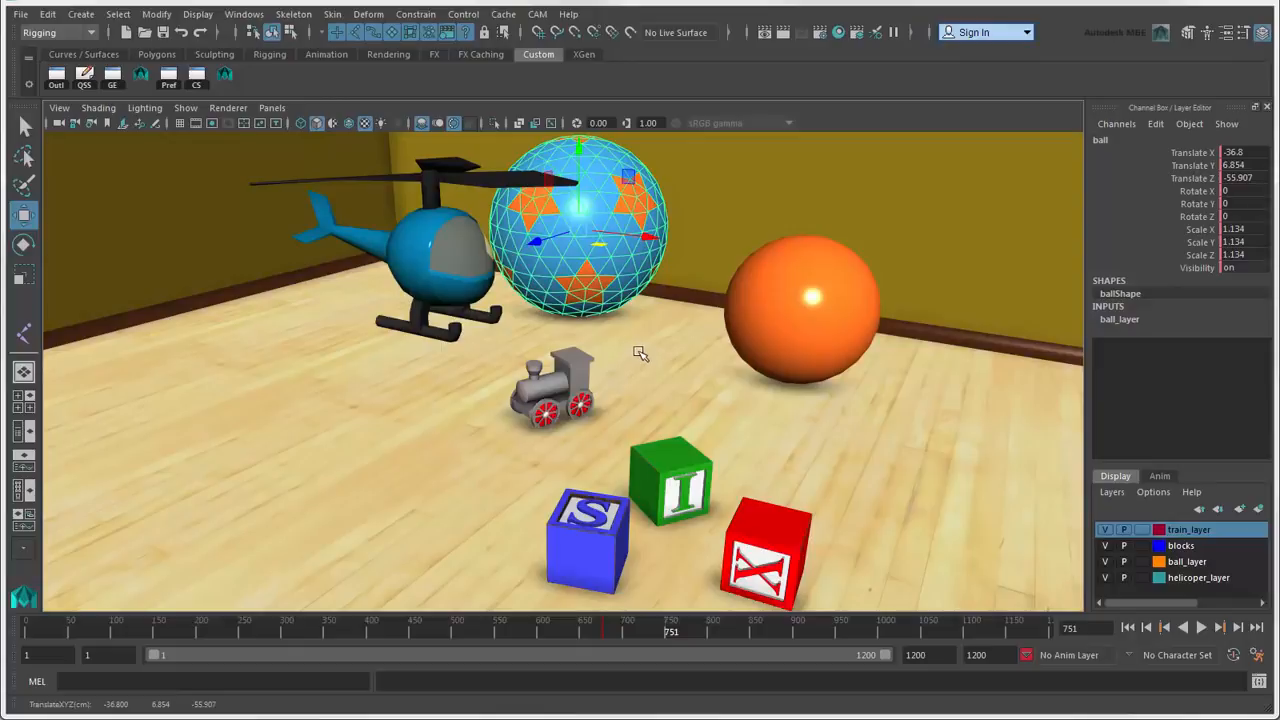
click(612, 636)
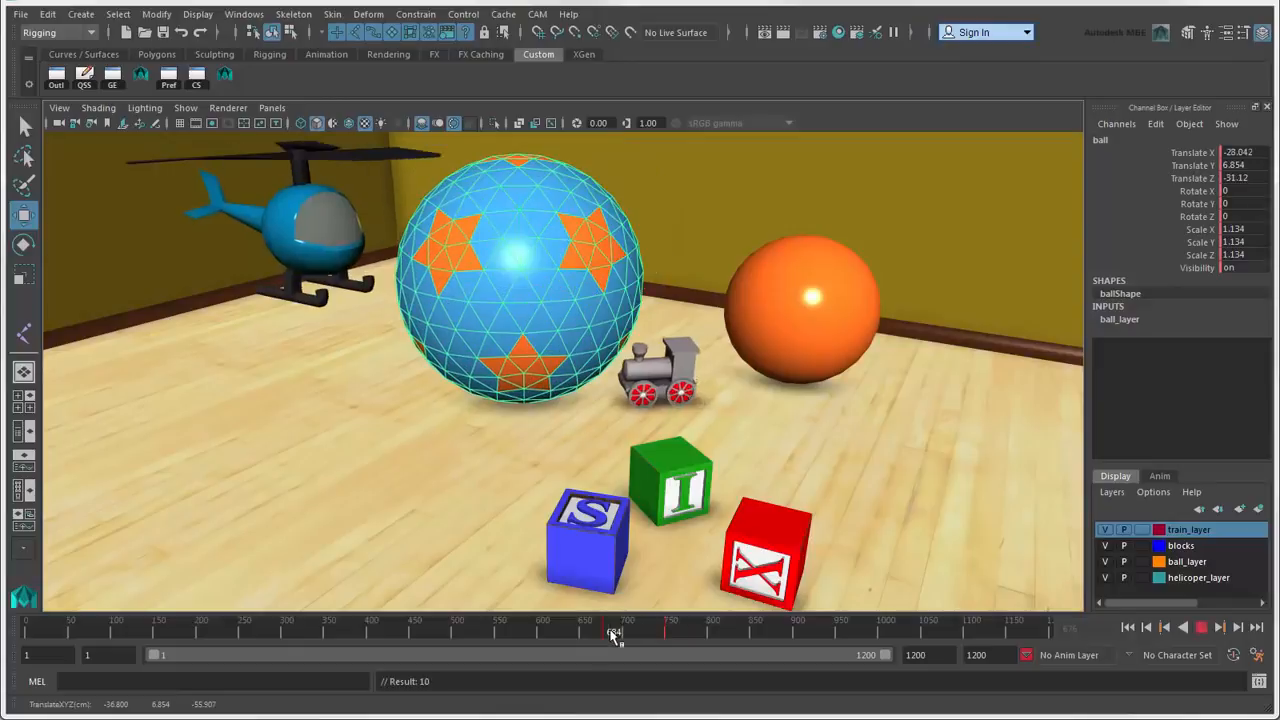
drag(614, 637, 643, 638)
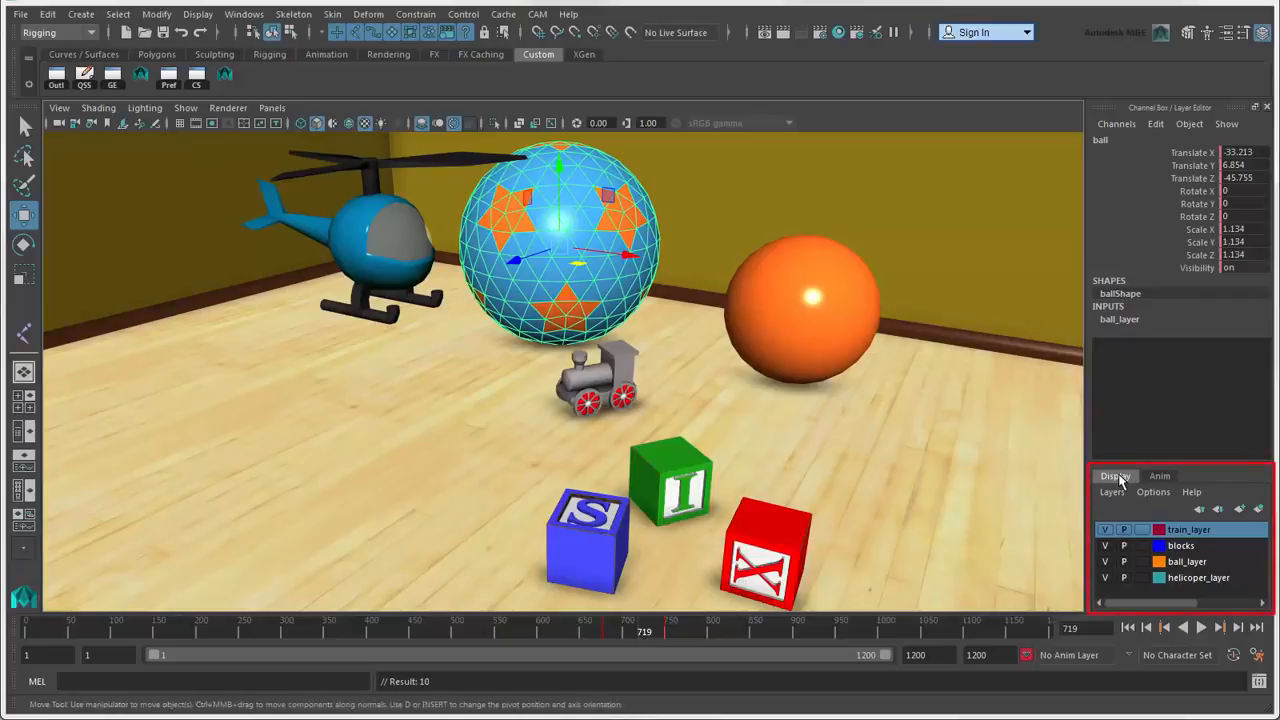
- Toggle the visibility of train_layer and the blocks layer off and back on
click(1105, 530)
click(1105, 530)
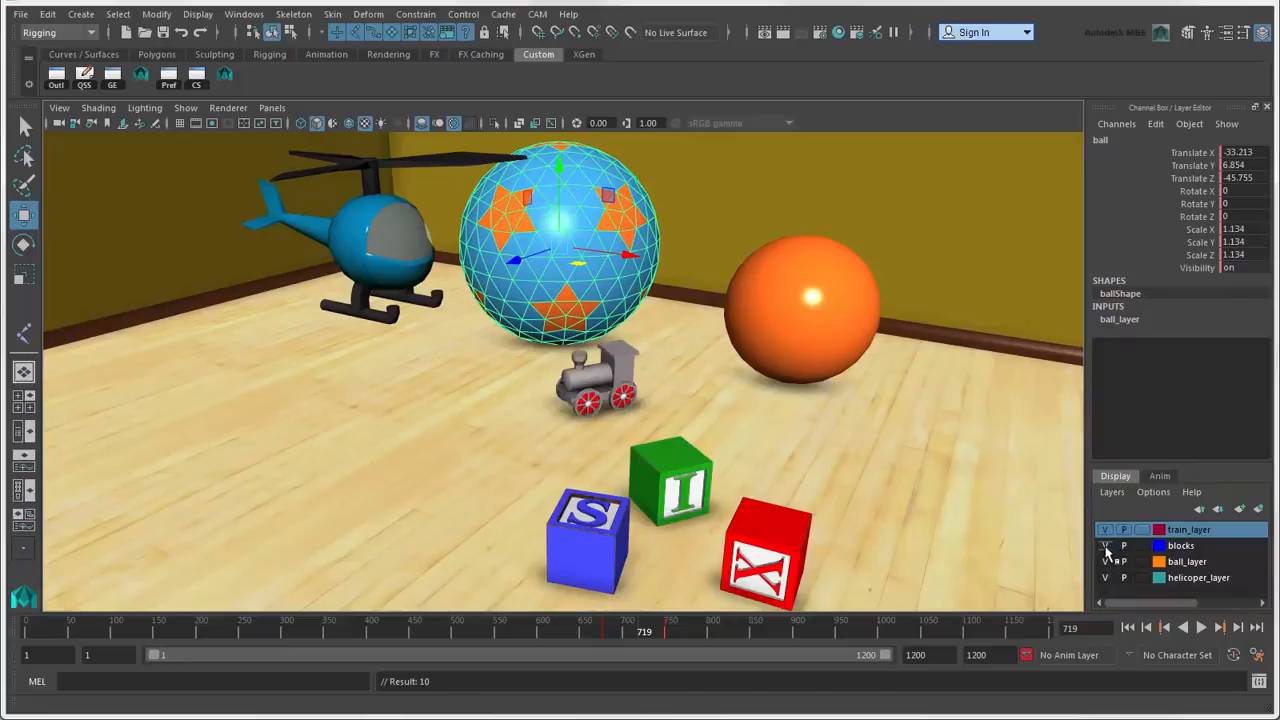
click(1105, 545)
click(1105, 545)
- Try the template and reference display types on ball_layer, and return it to normal display
click(1141, 561)
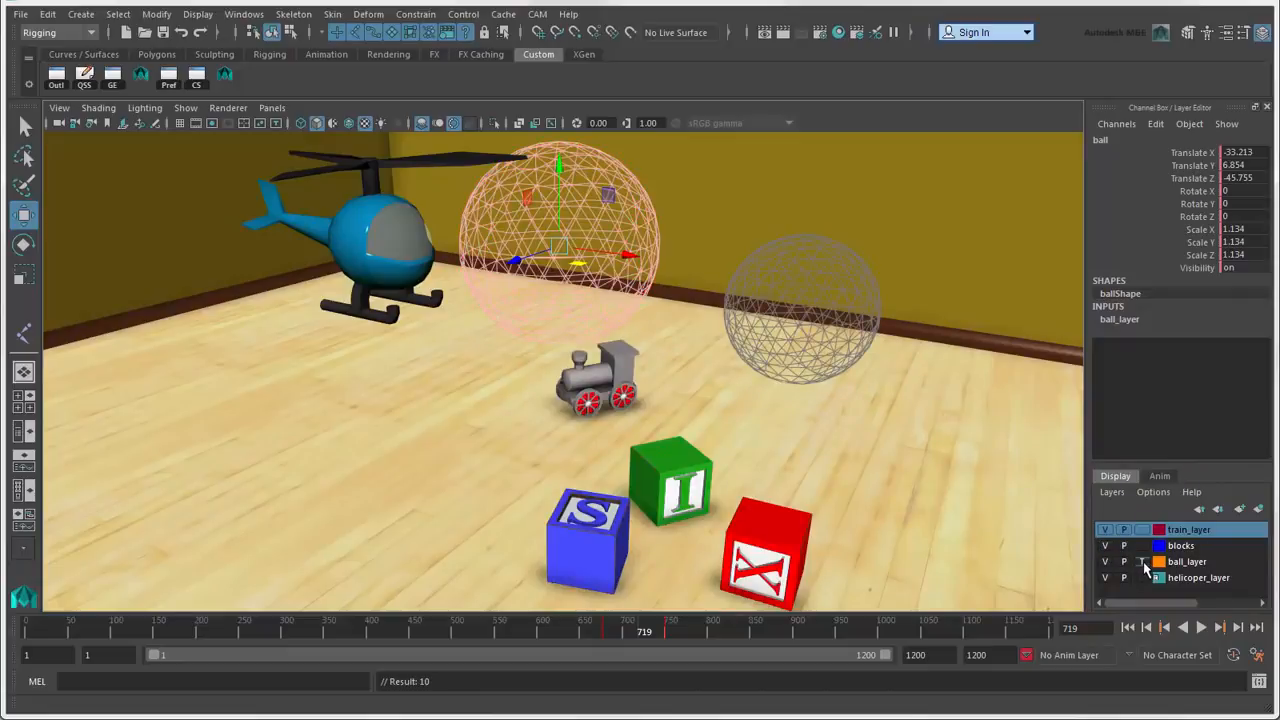
click(1141, 577)
click(1141, 577)
click(1141, 561)
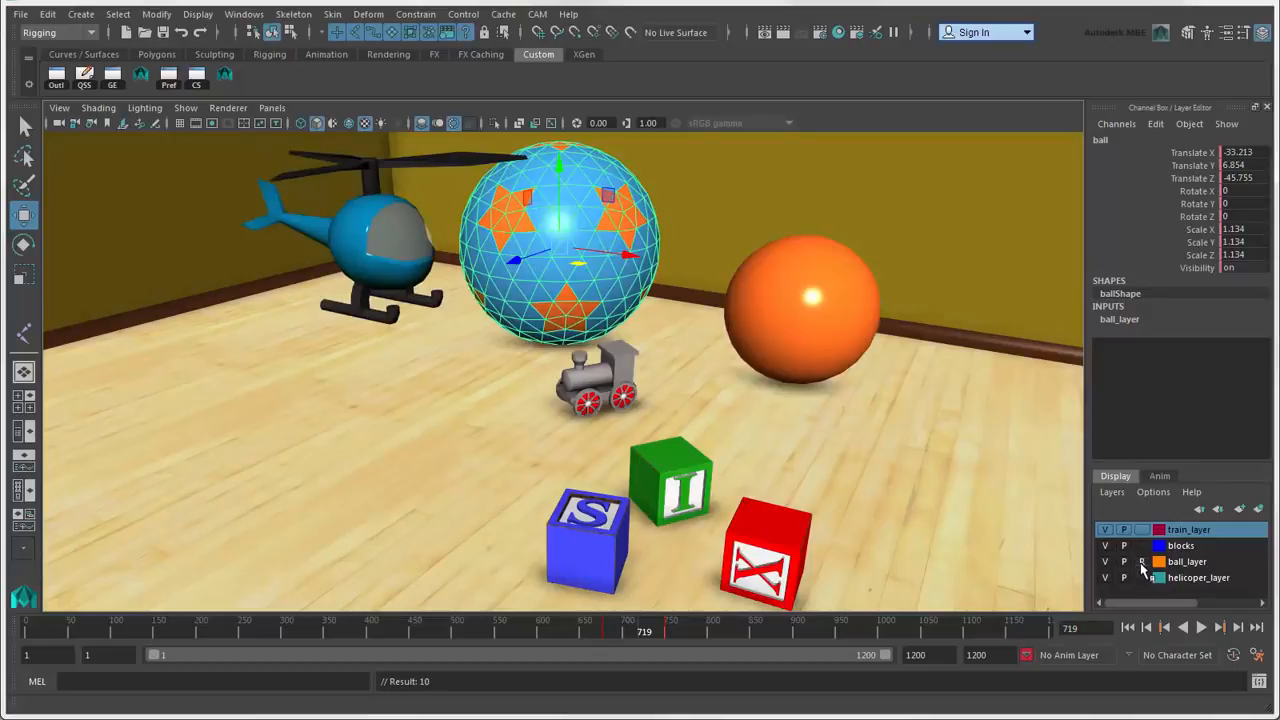
- Inspect the helicopter's animation layers, make BaseAnimation the active layer instead of layer_heli, and return to the display layers
click(1160, 476)
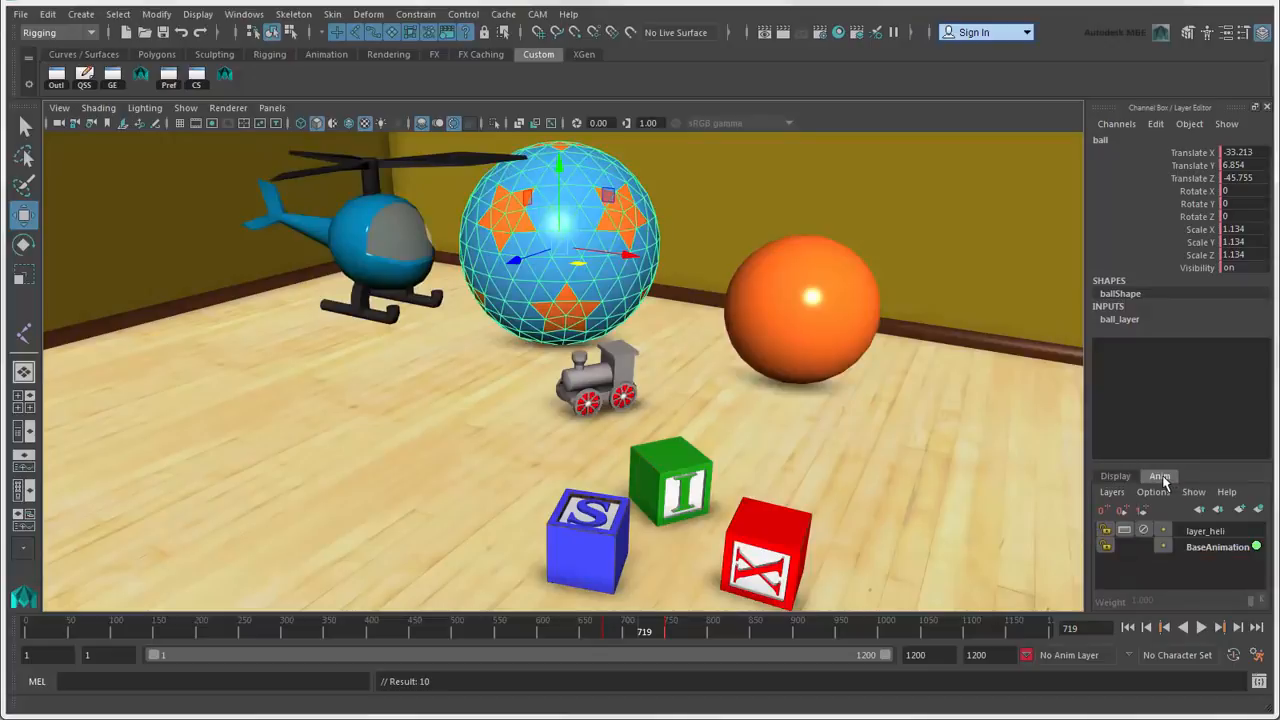
click(378, 266)
click(1205, 533)
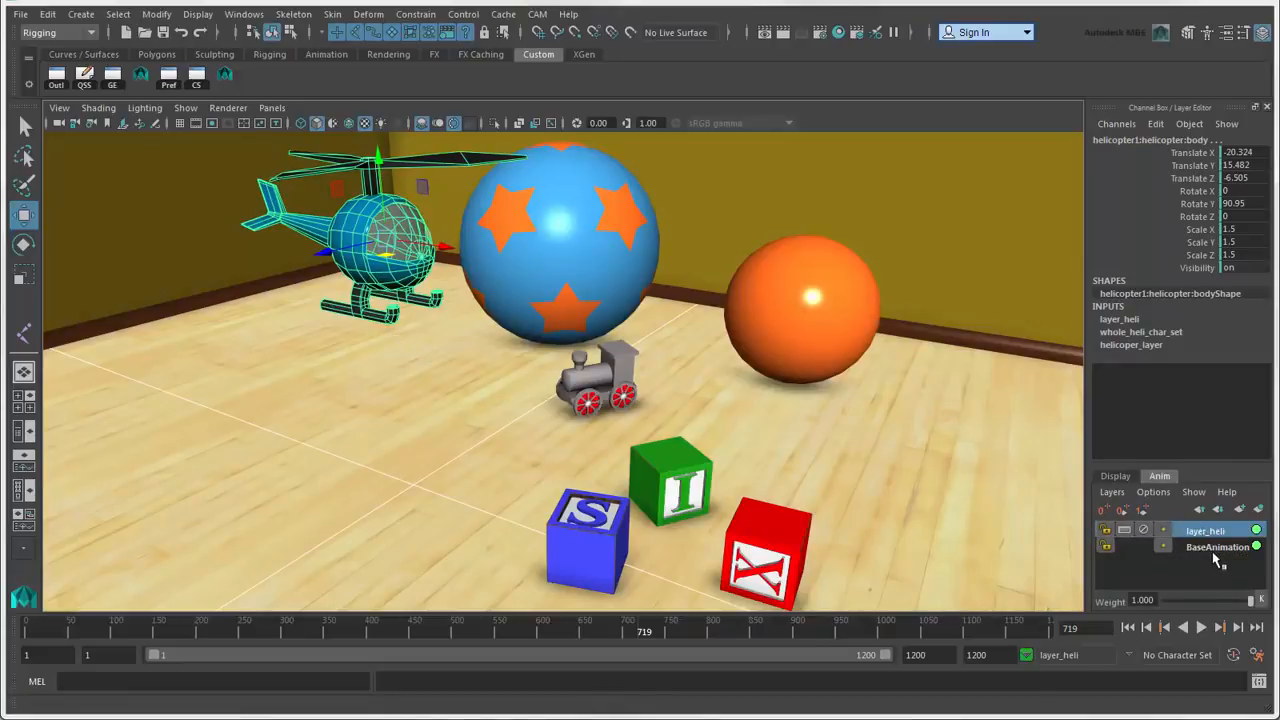
click(1026, 656)
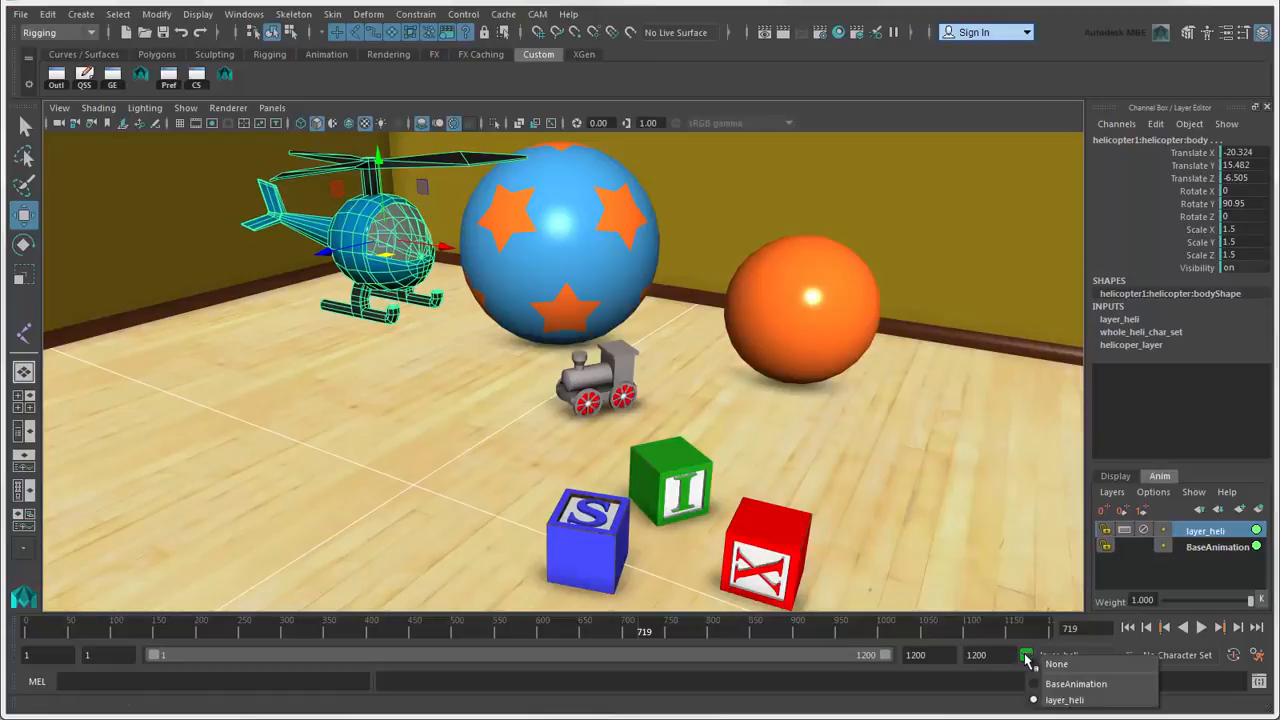
click(1076, 684)
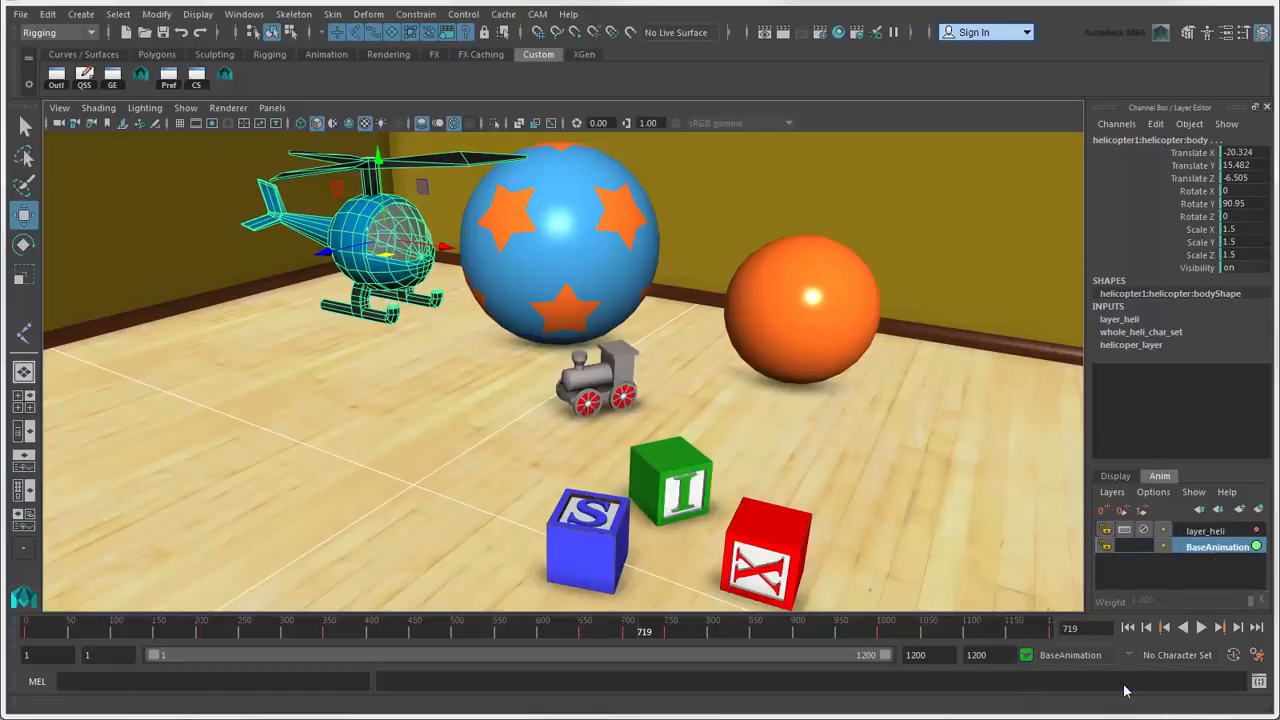
click(1115, 476)
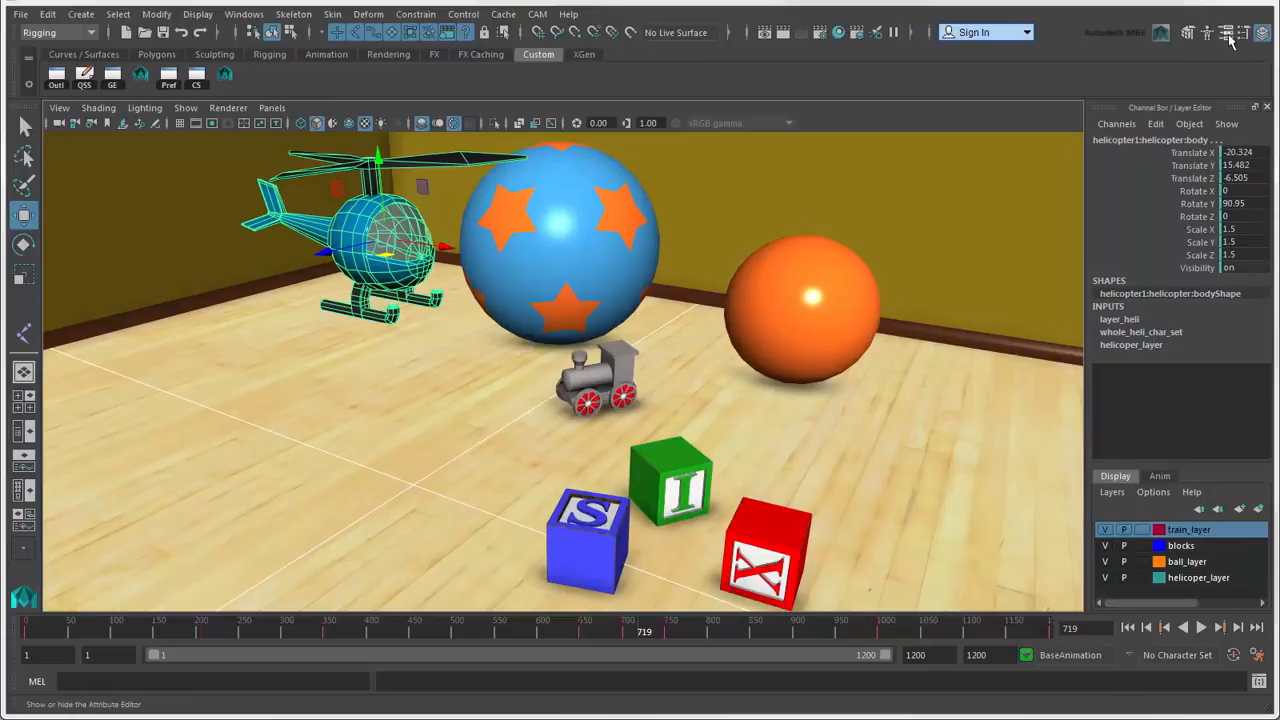
- Show the Attribute Editor for the helicopter and examine its body transform and bodyShape attributes
click(1228, 35)
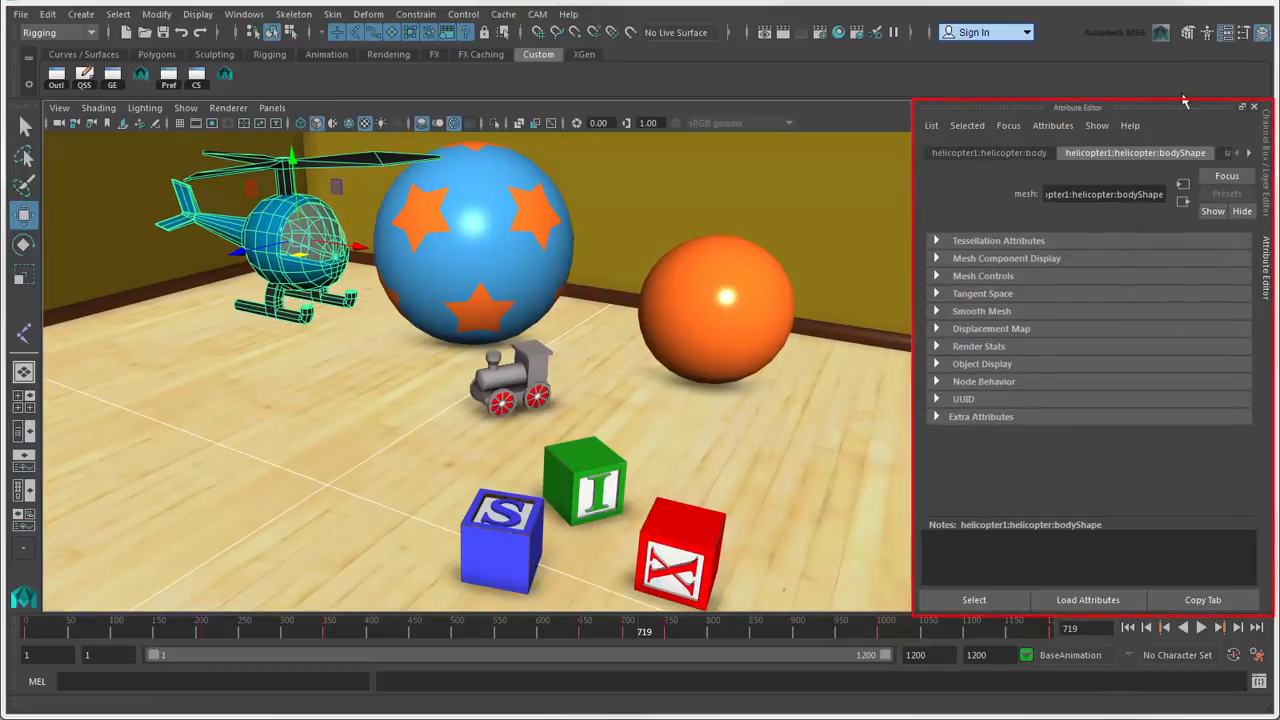
click(989, 155)
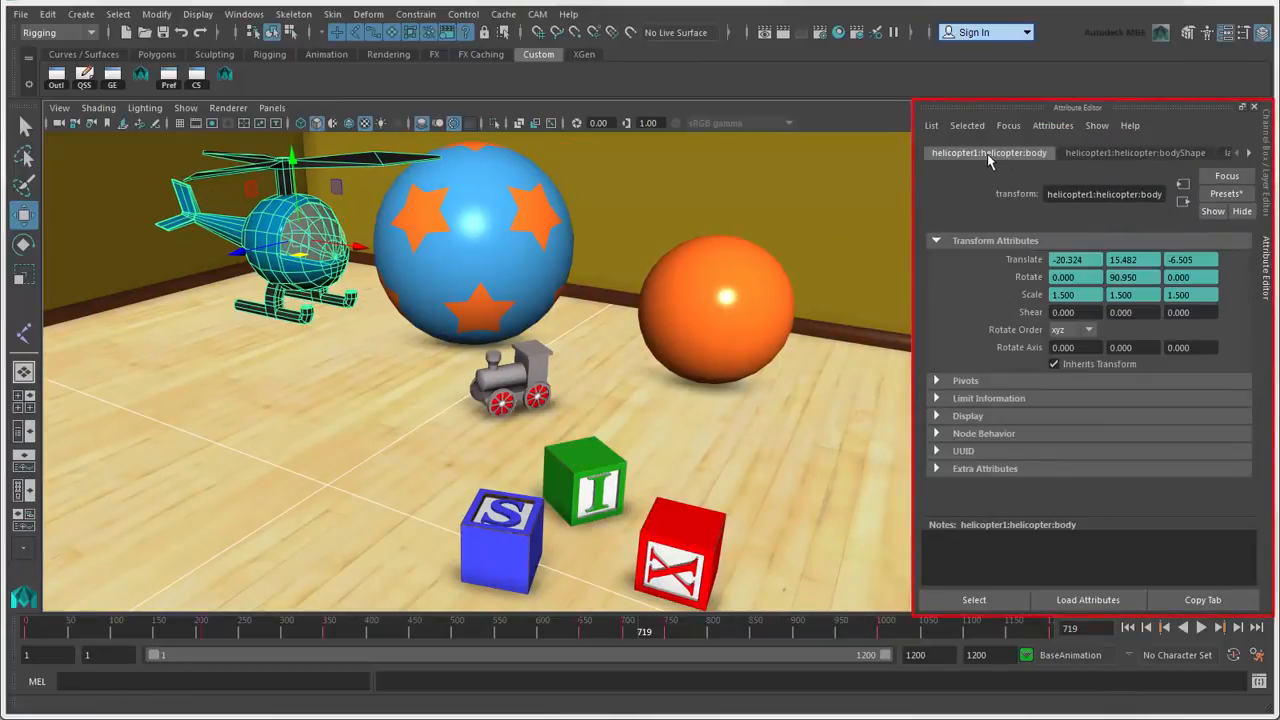
click(1096, 156)
- Review the helicopter's remaining nodes in the Attribute Editor, from layer_heli and BaseAnimation through helicoper_layer to the helicopter_paint material
click(1249, 154)
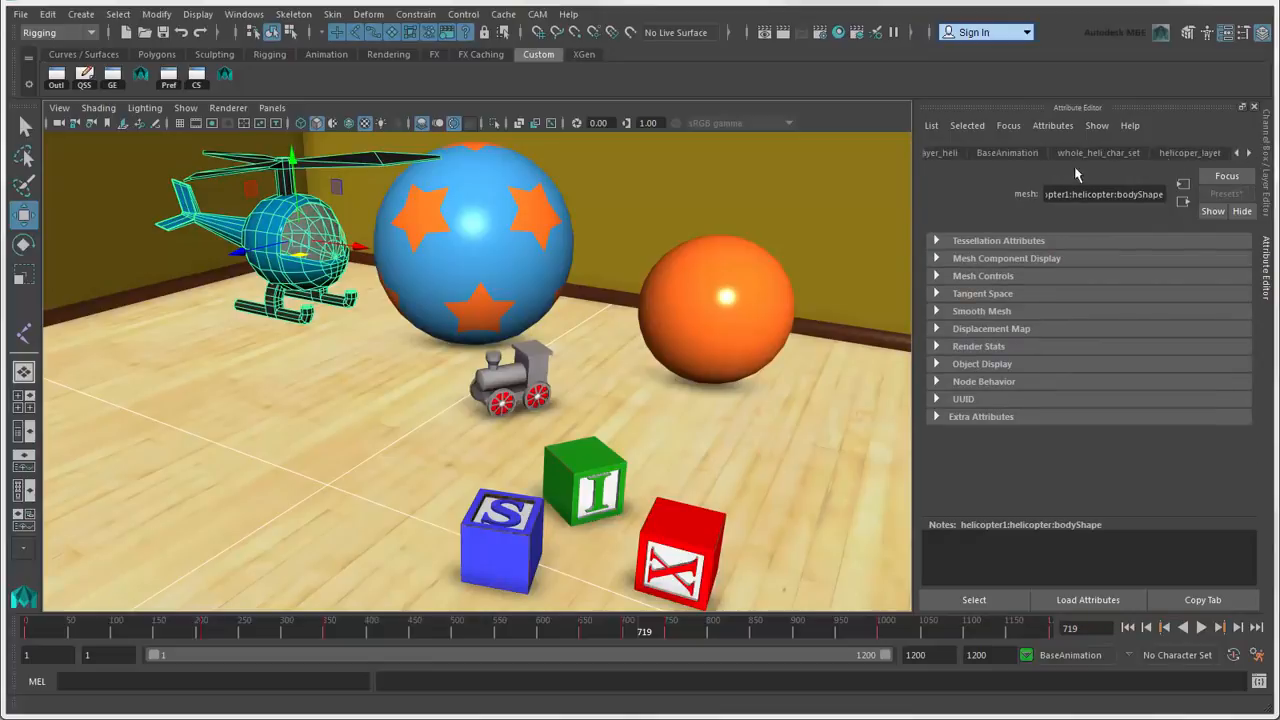
click(943, 155)
click(1022, 156)
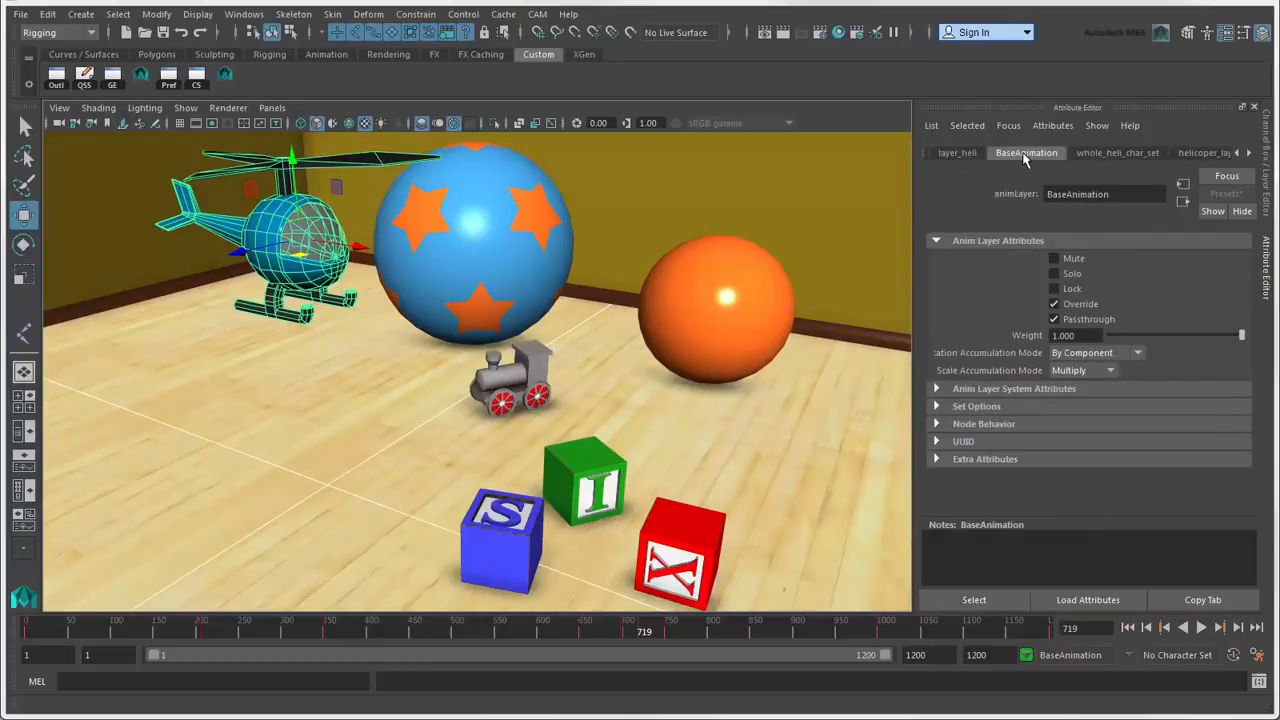
click(1108, 154)
click(1205, 154)
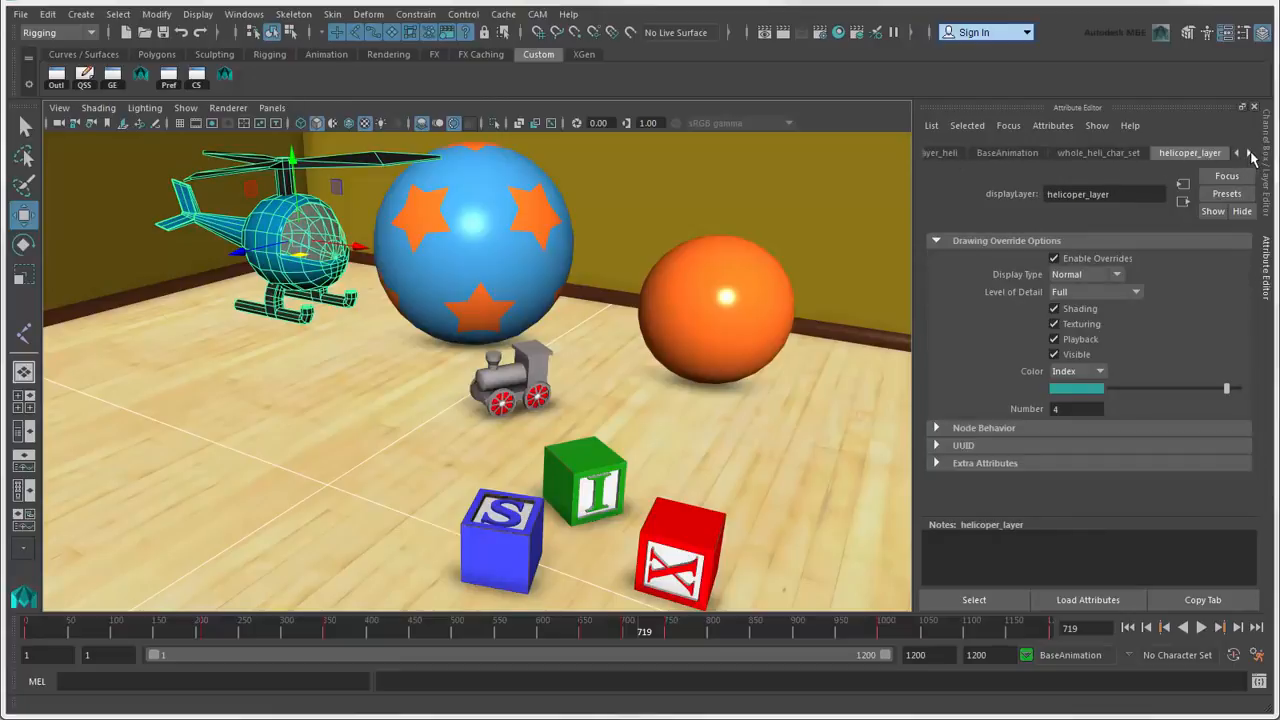
click(1249, 154)
click(1107, 155)
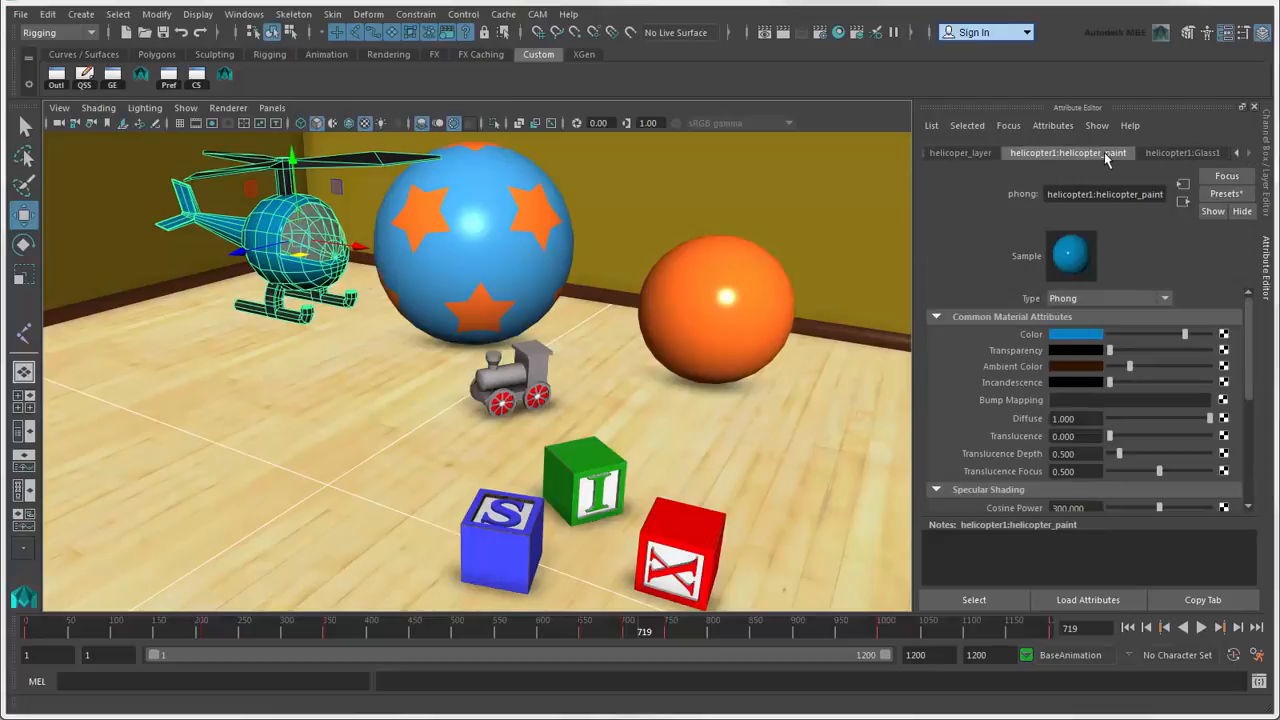
- Show the Tool Settings, comparing the options of the Select Tool with those of the Move Tool
click(1243, 33)
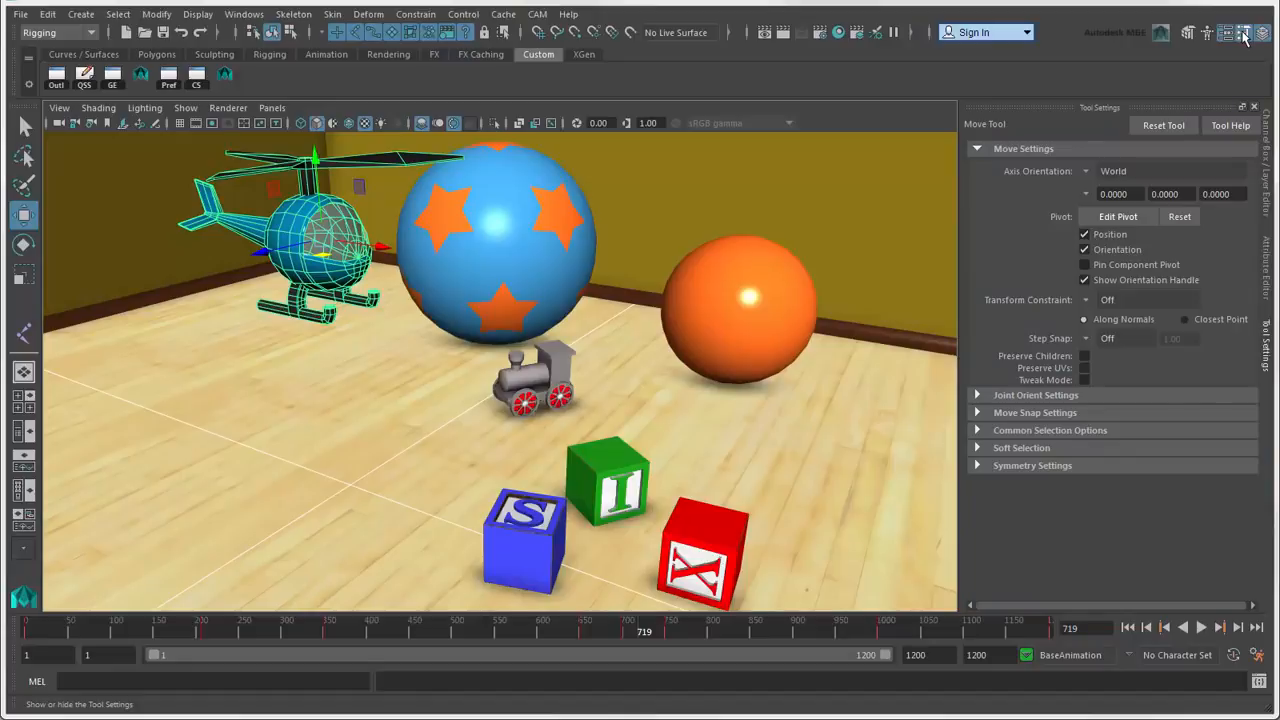
click(1243, 33)
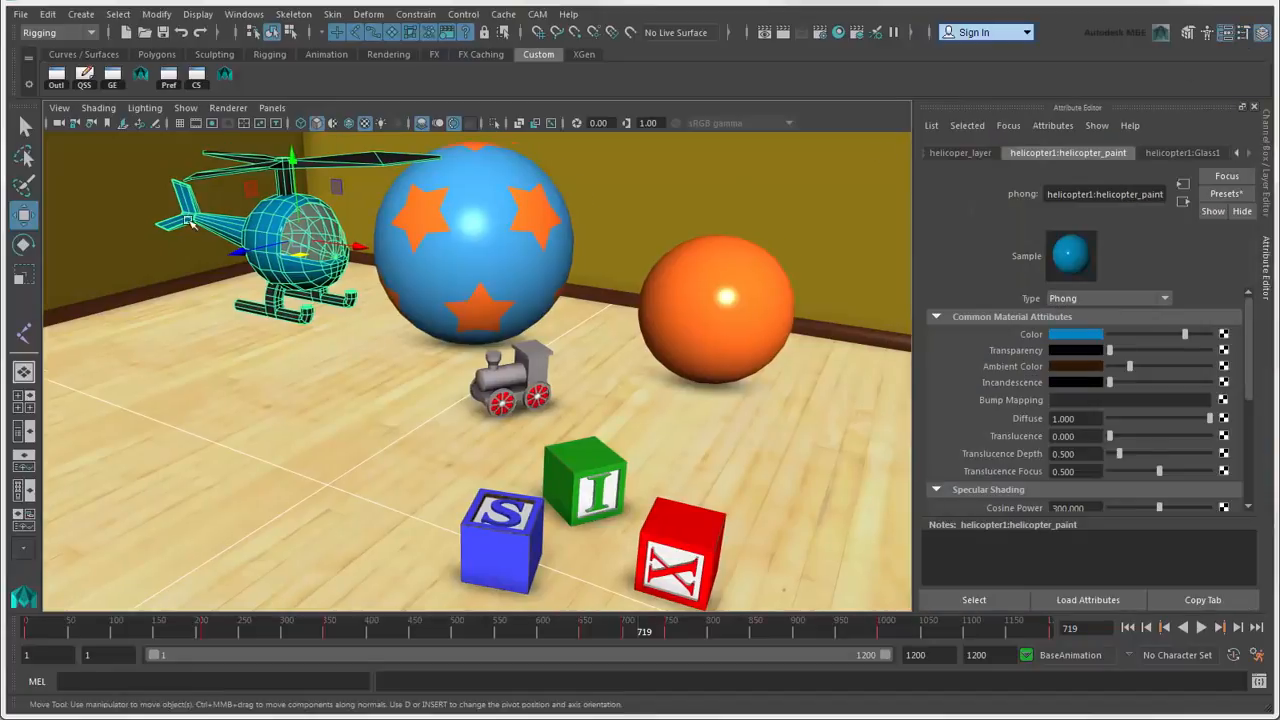
double_click(26, 130)
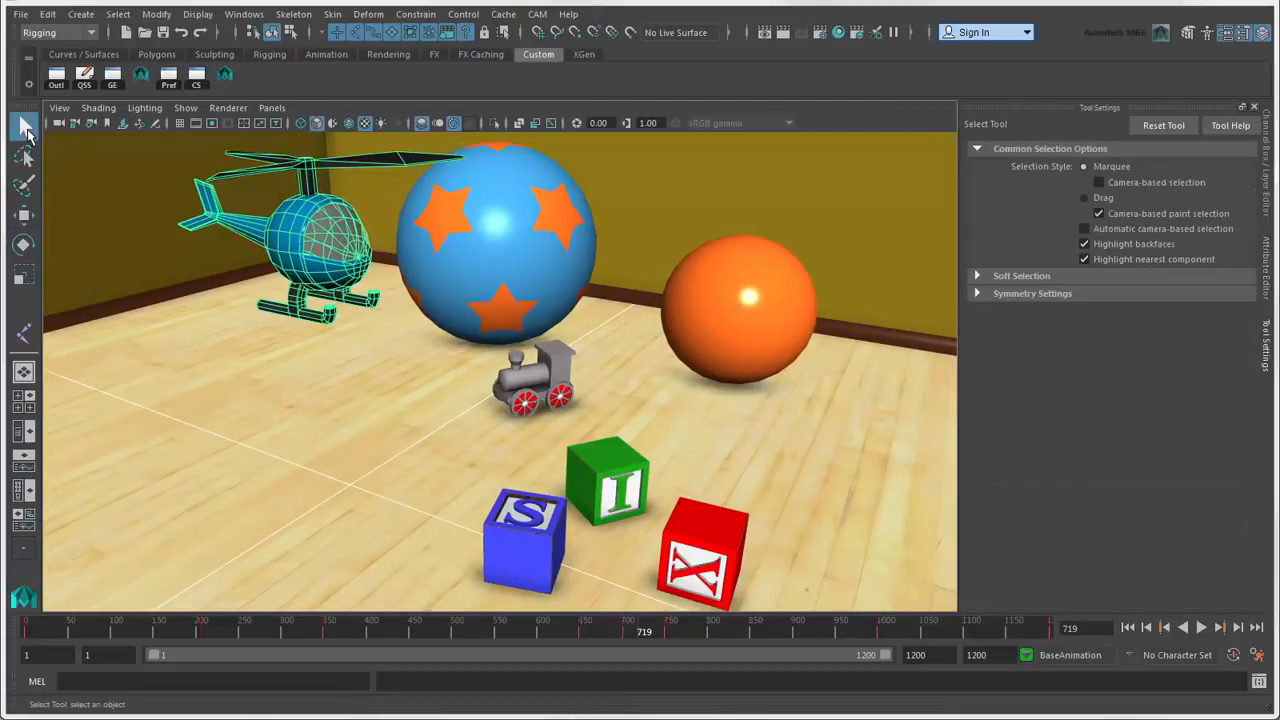
click(24, 214)
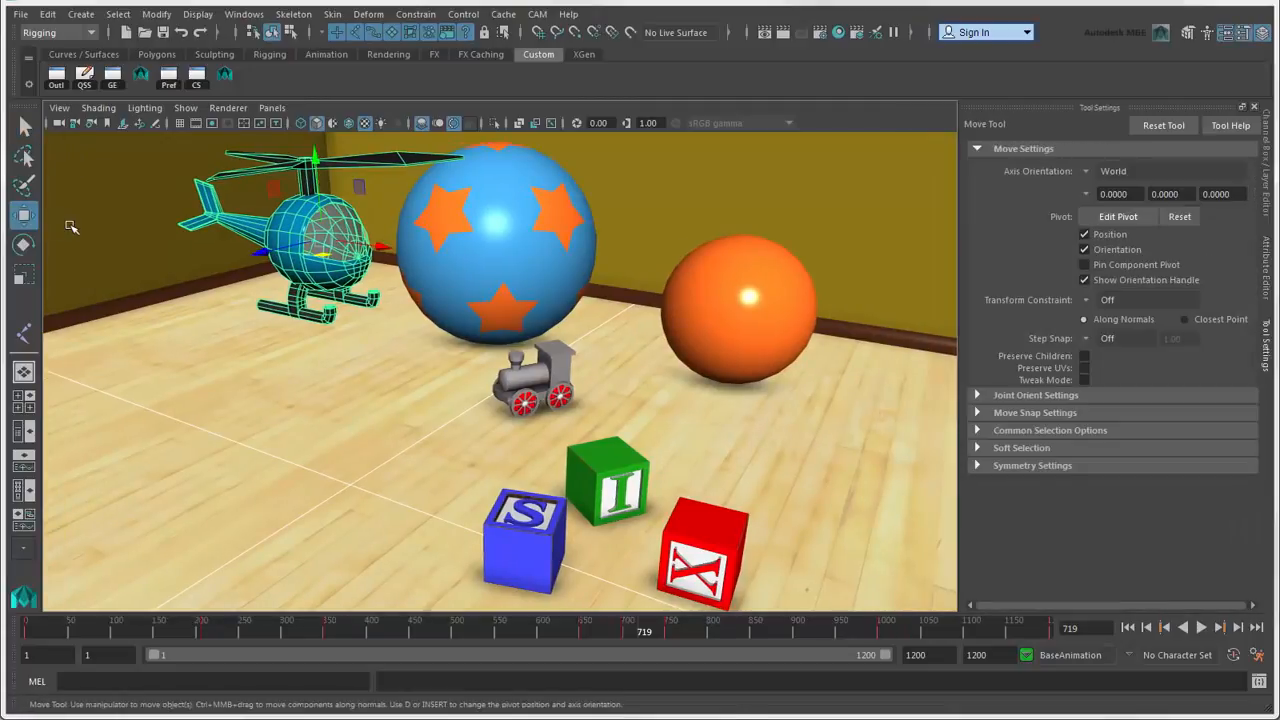
- Show the Modeling Toolkit and Human IK panels, and switch back through the stacked panels to the Channel Box / Layer Editor
click(1189, 33)
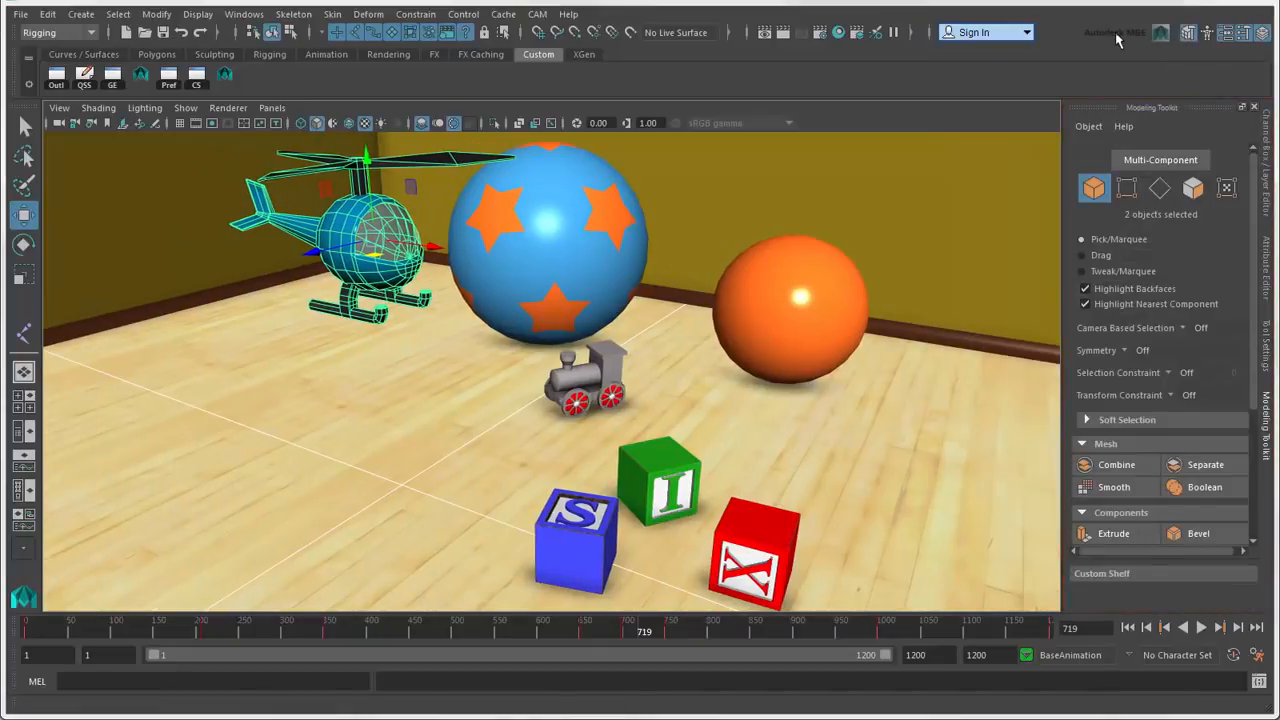
click(1206, 35)
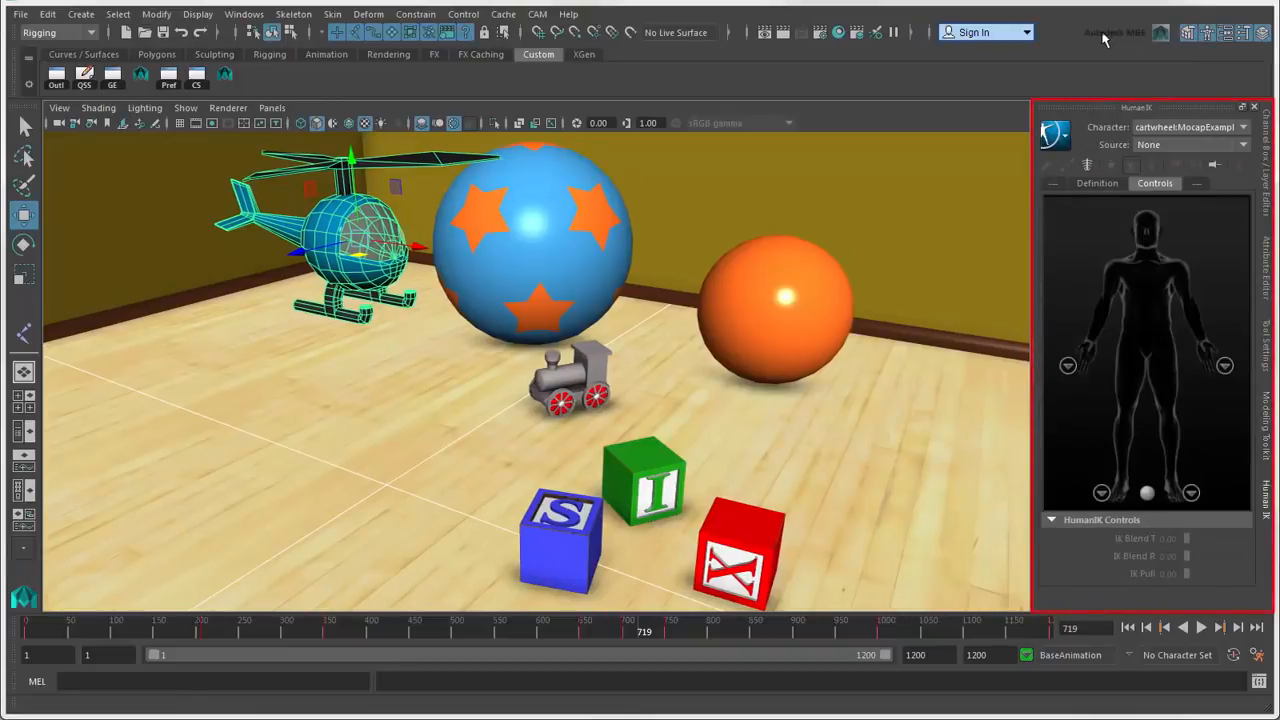
click(1266, 405)
click(1267, 355)
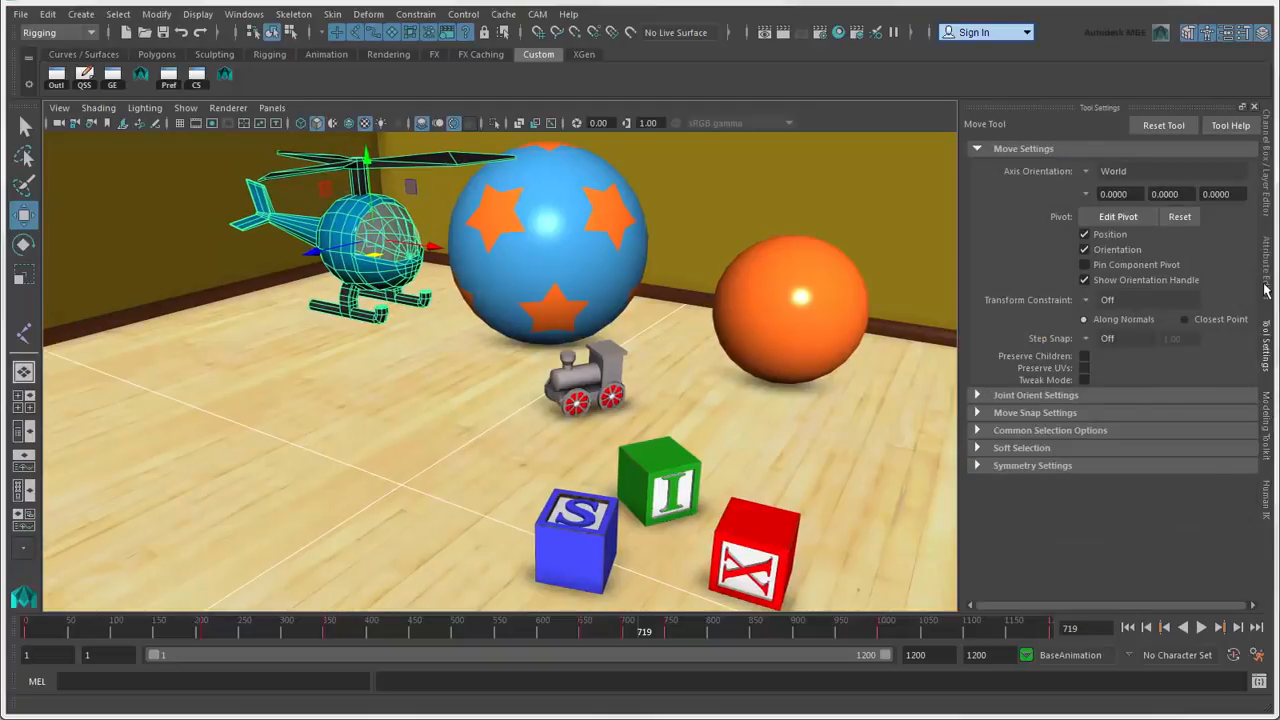
click(1265, 275)
click(1268, 212)
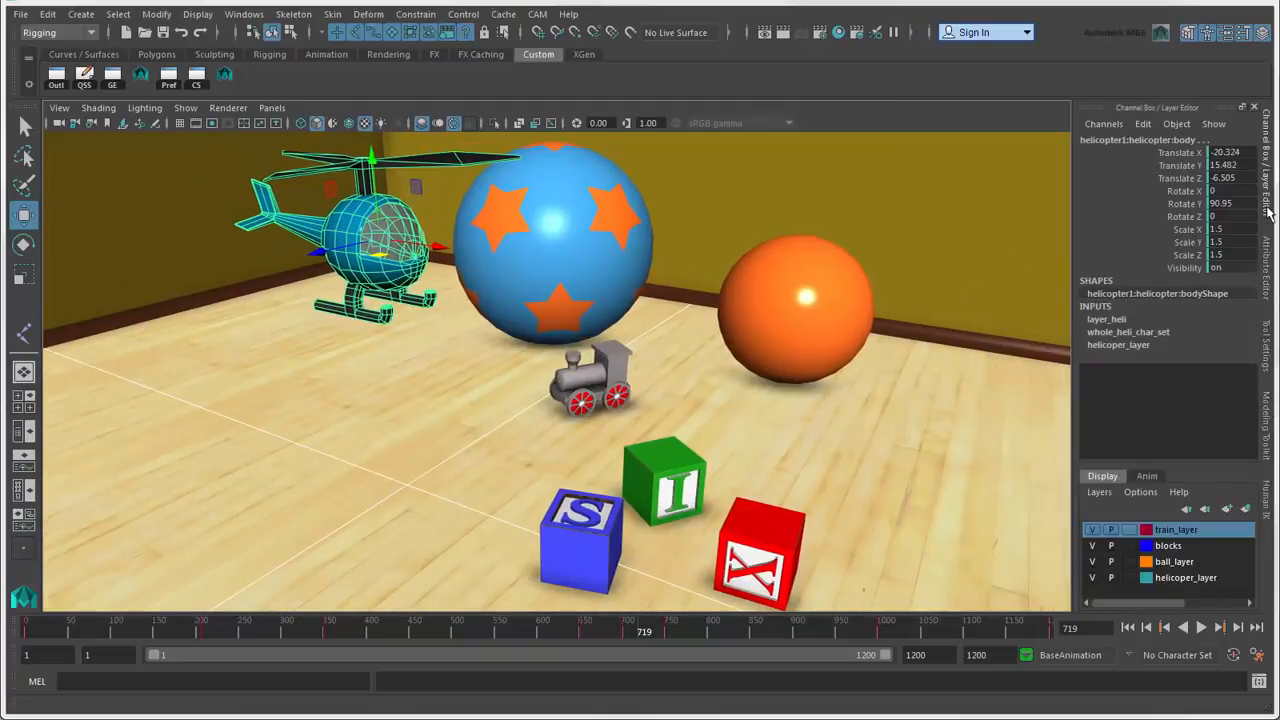
- Dock the Tool Settings panel beside the toolbox on the opposite side of the viewport, and close it
click(1266, 340)
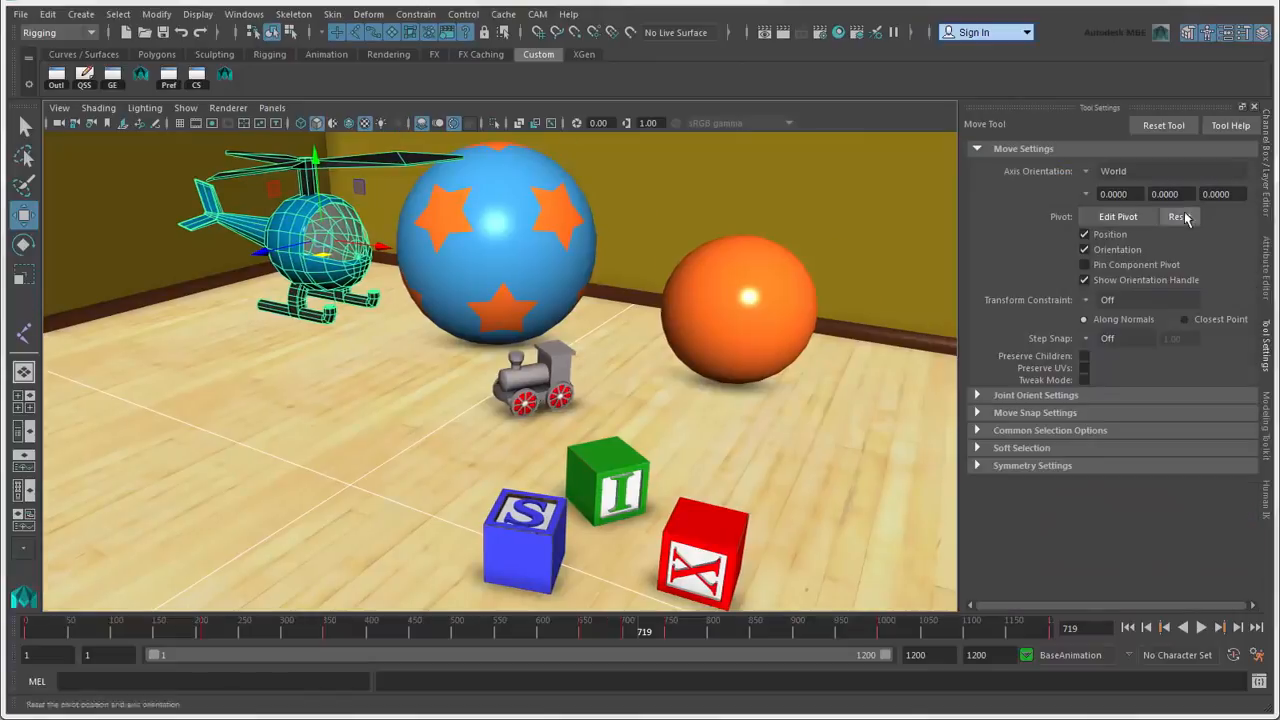
drag(1172, 104, 85, 124)
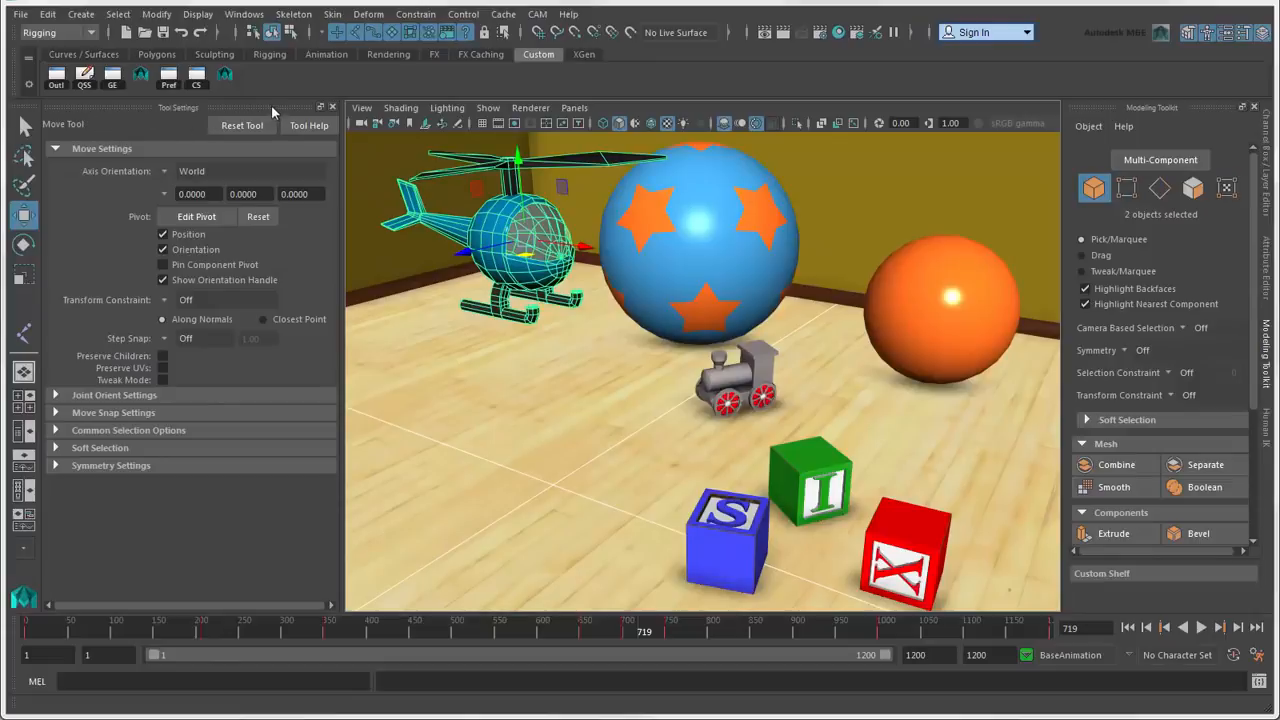
click(332, 107)
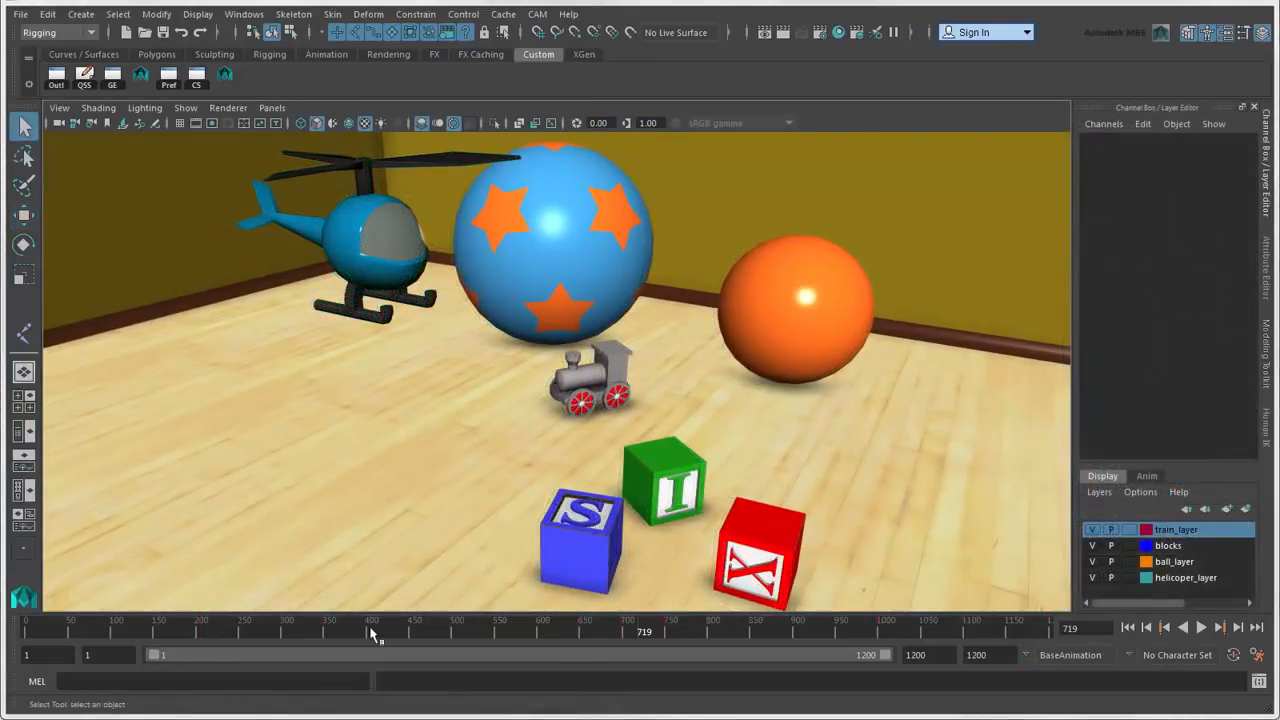
- Scrub the animation to frame 666 and narrow the playback range to frames 458 through 970
drag(371, 629, 585, 612)
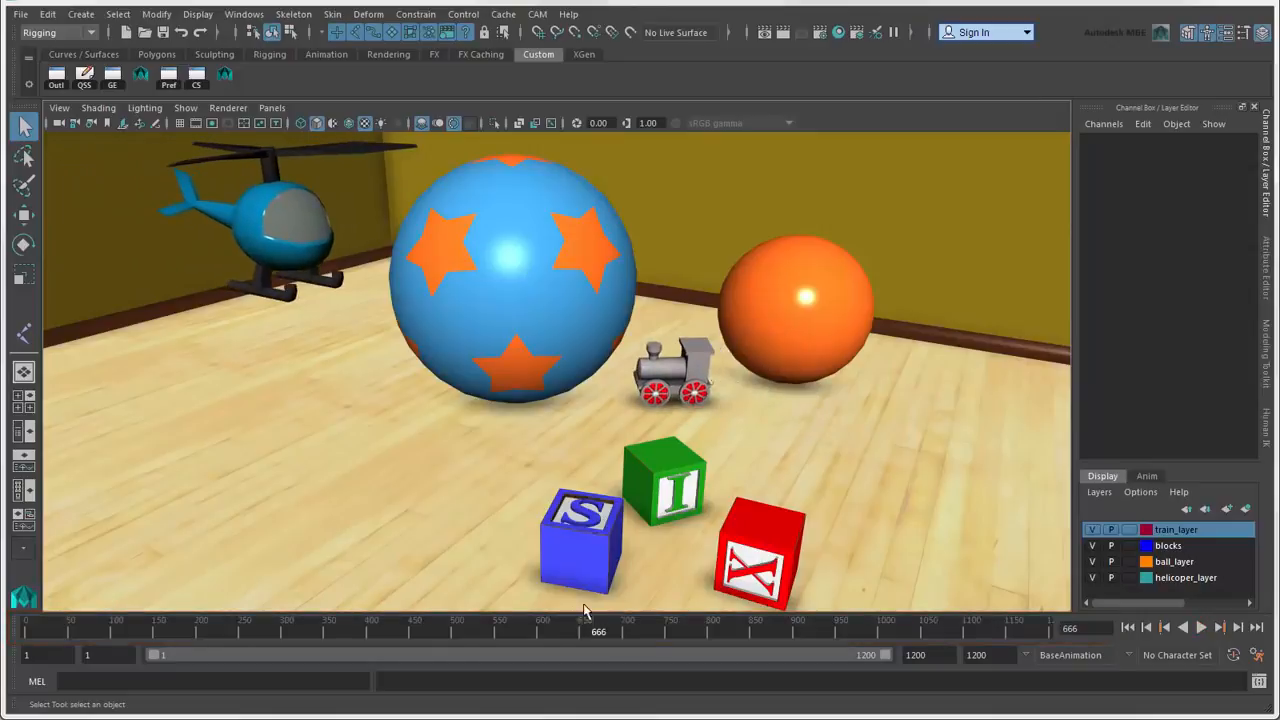
drag(154, 656, 438, 662)
drag(885, 655, 743, 671)
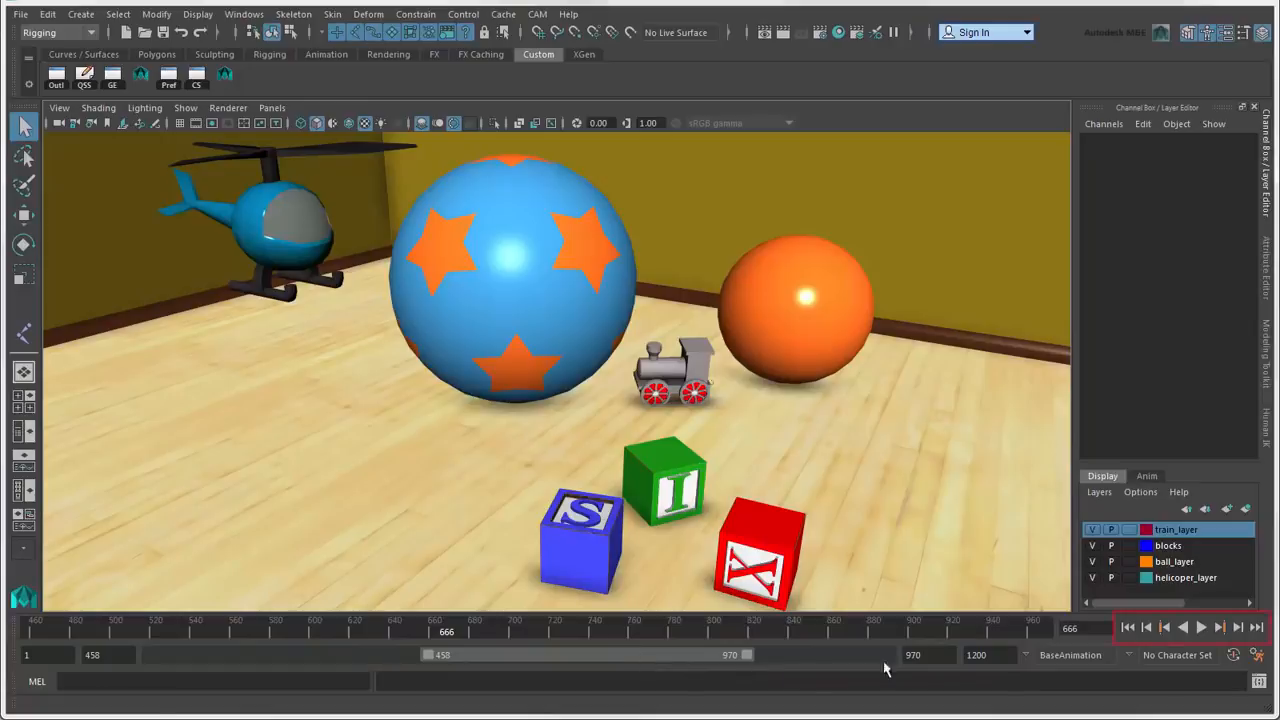
- Play the animation forward from the start of the playback range and stop it at frame 672
click(1130, 627)
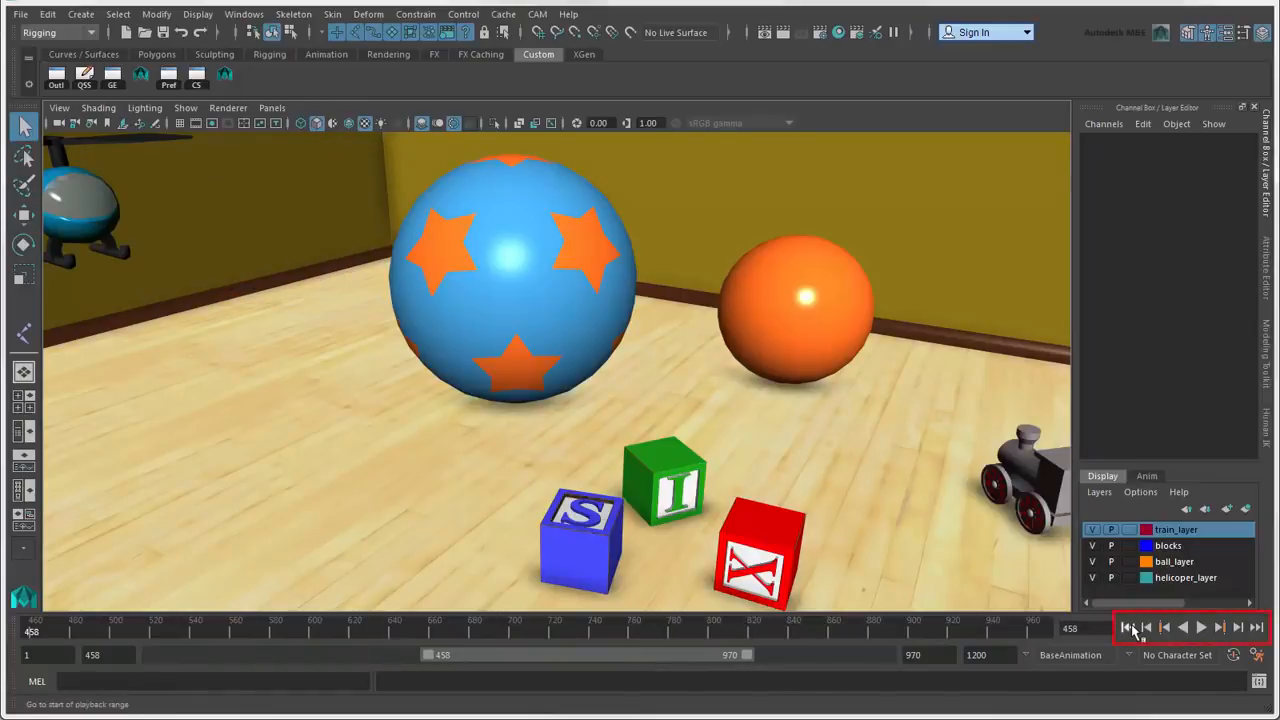
click(1201, 627)
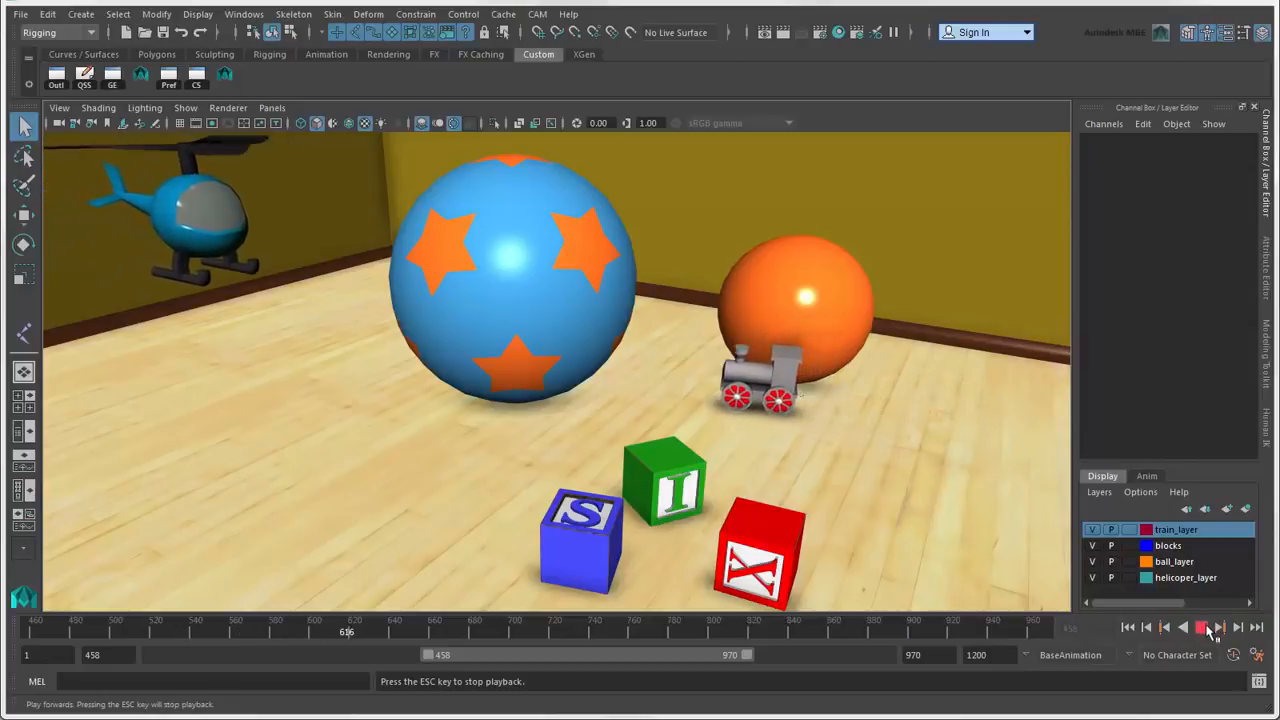
click(1203, 627)
- Set the time slider's playback looping to Continuous
right_click(1120, 636)
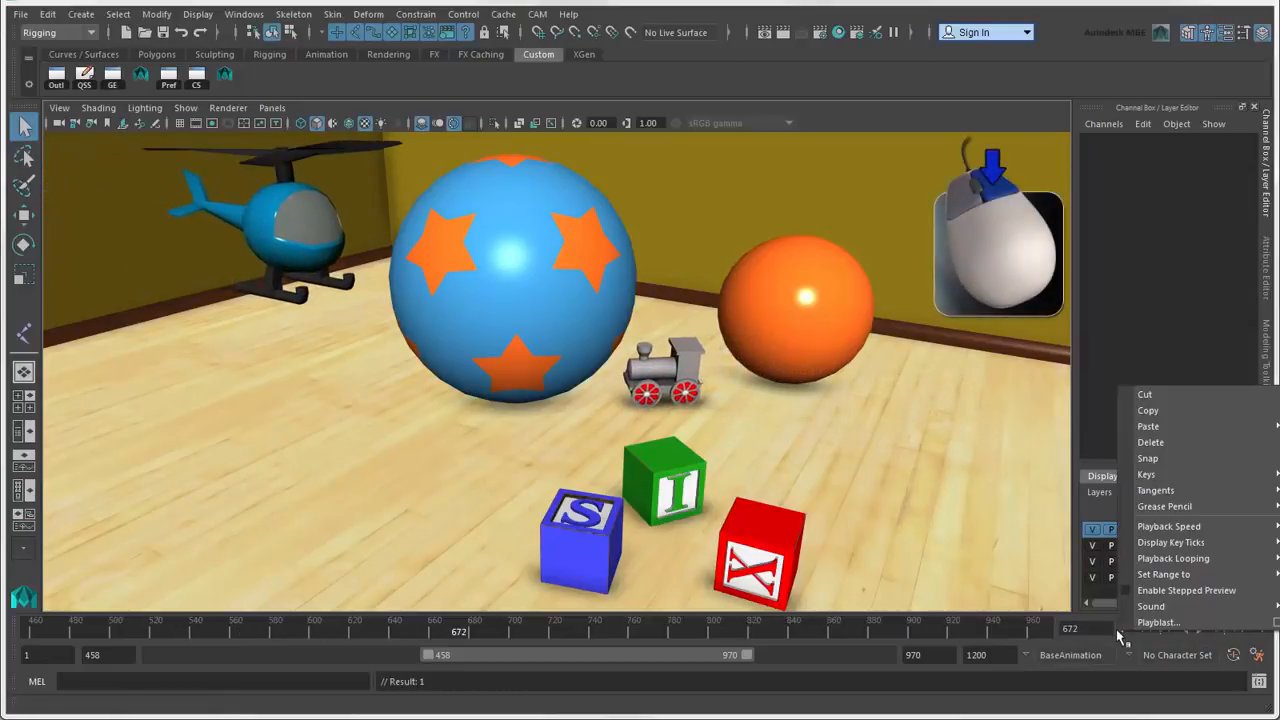
mouse_move(1150, 526)
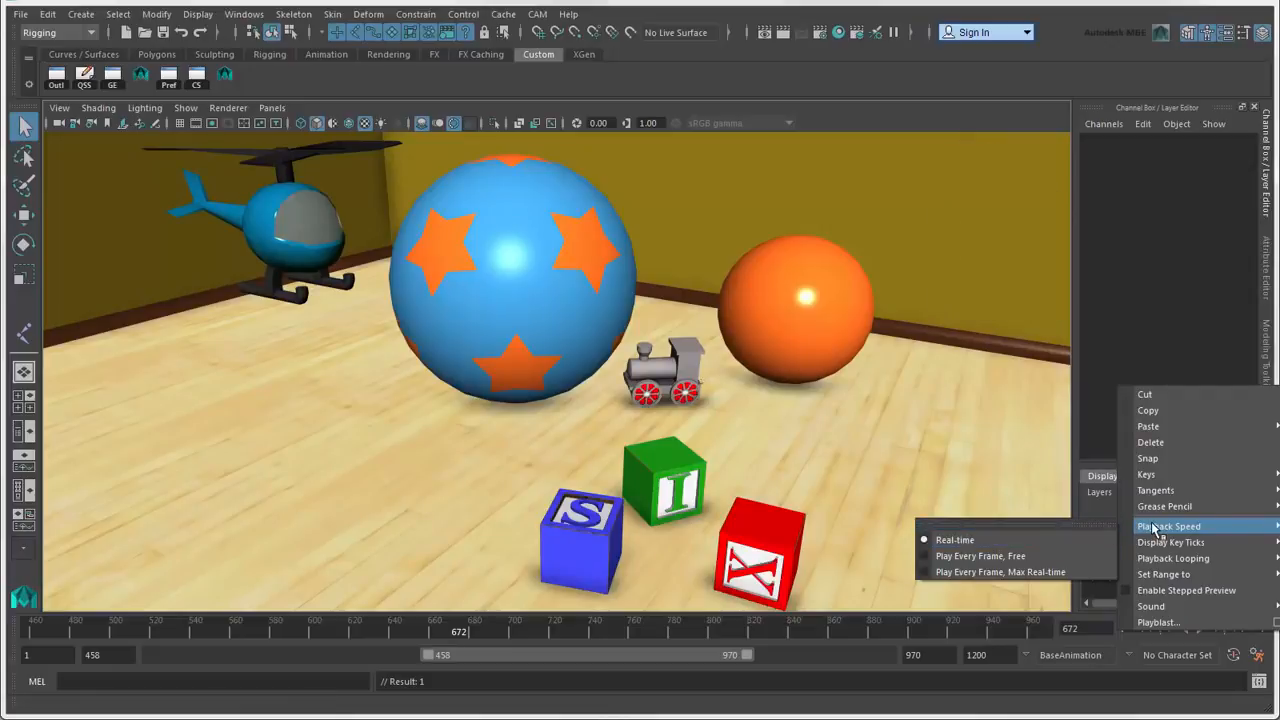
mouse_move(1153, 560)
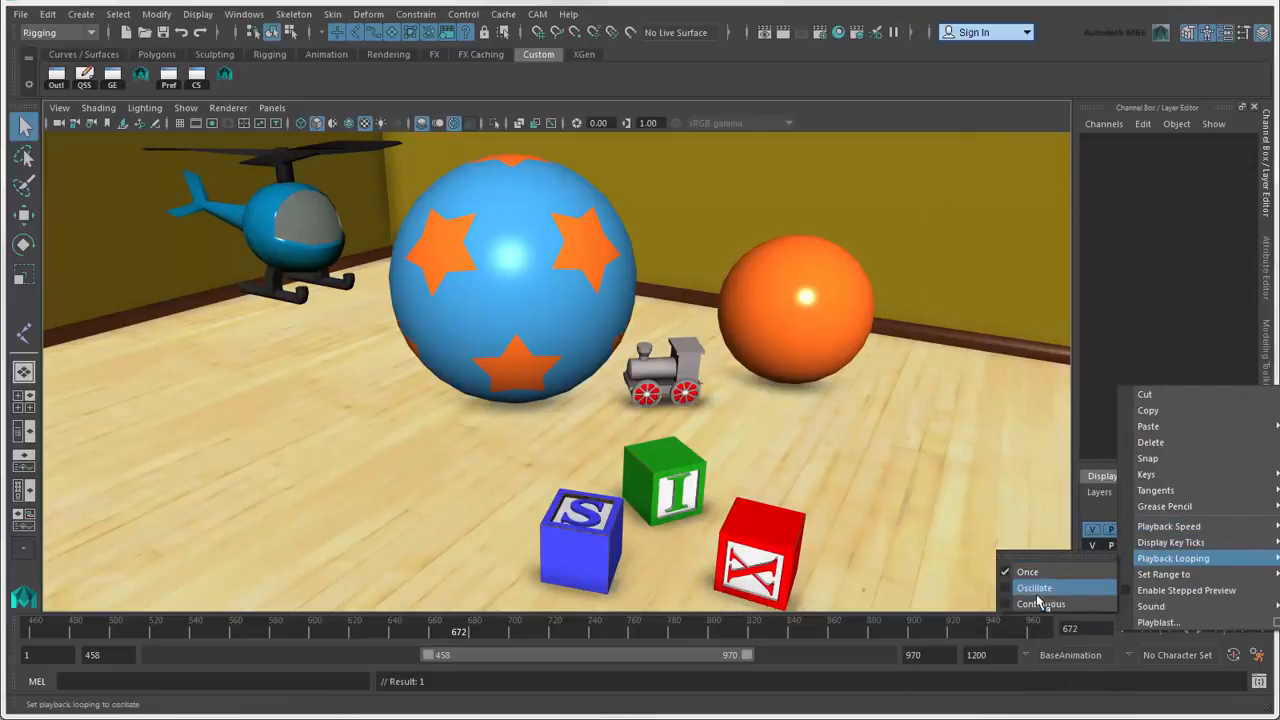
click(1040, 604)
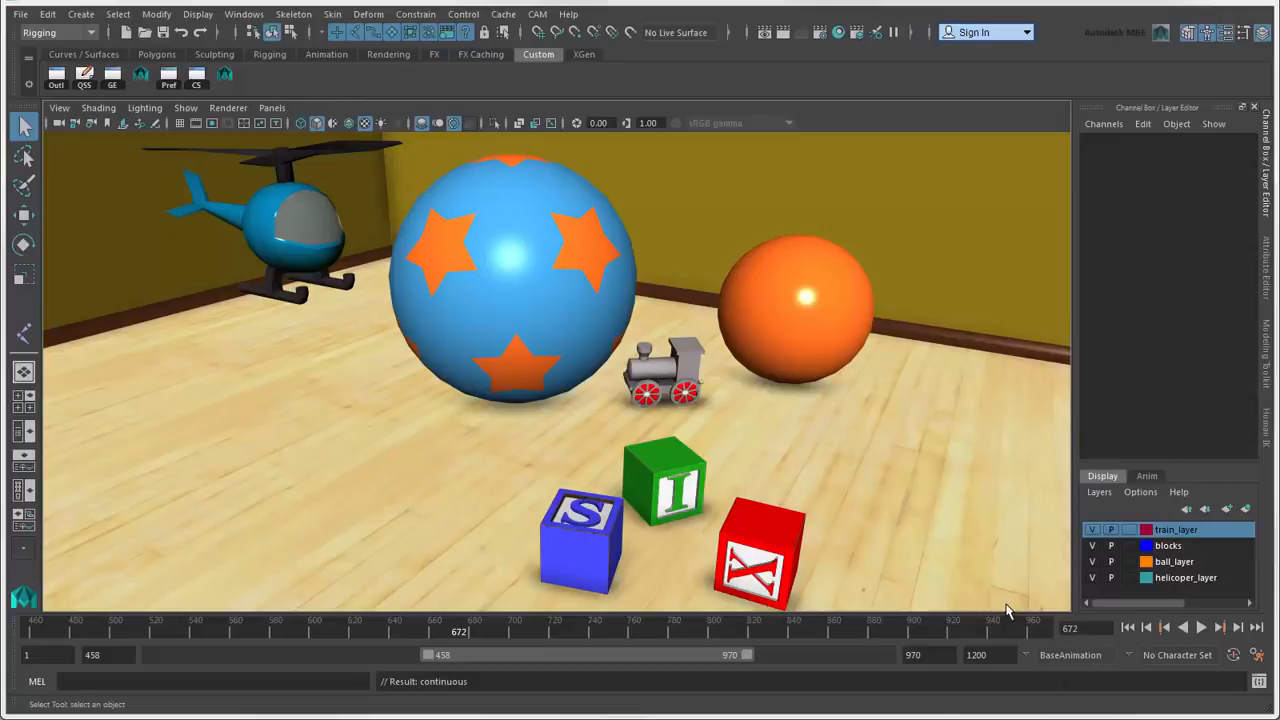
- Open the Preferences and review the Interface, UI Elements, Display, Polygons and Settings categories, then close them without saving
click(1262, 660)
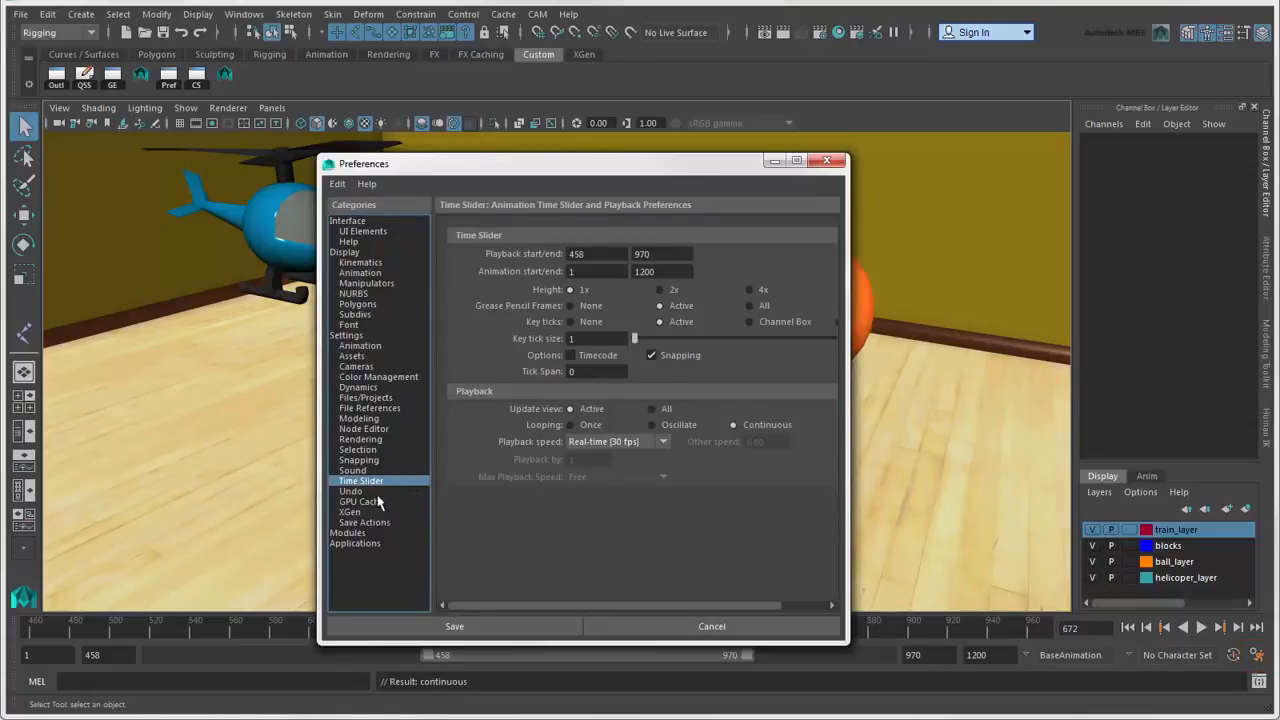
click(363, 222)
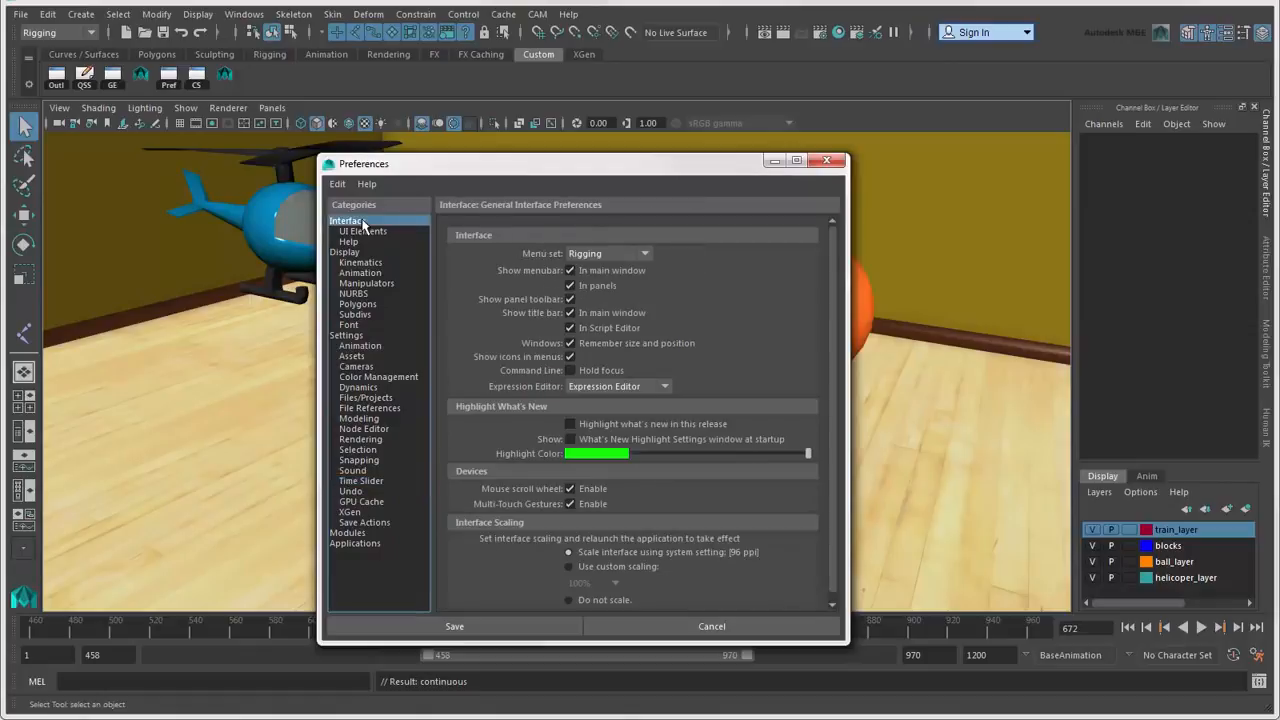
click(382, 233)
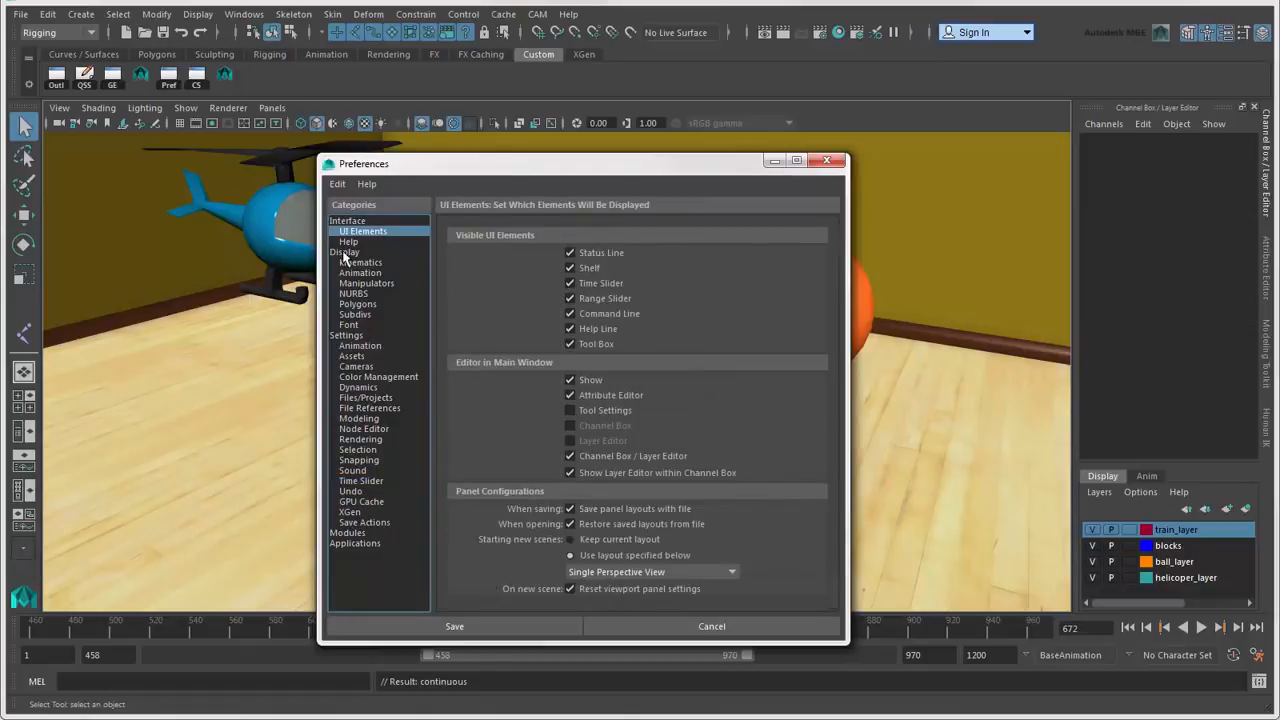
click(344, 253)
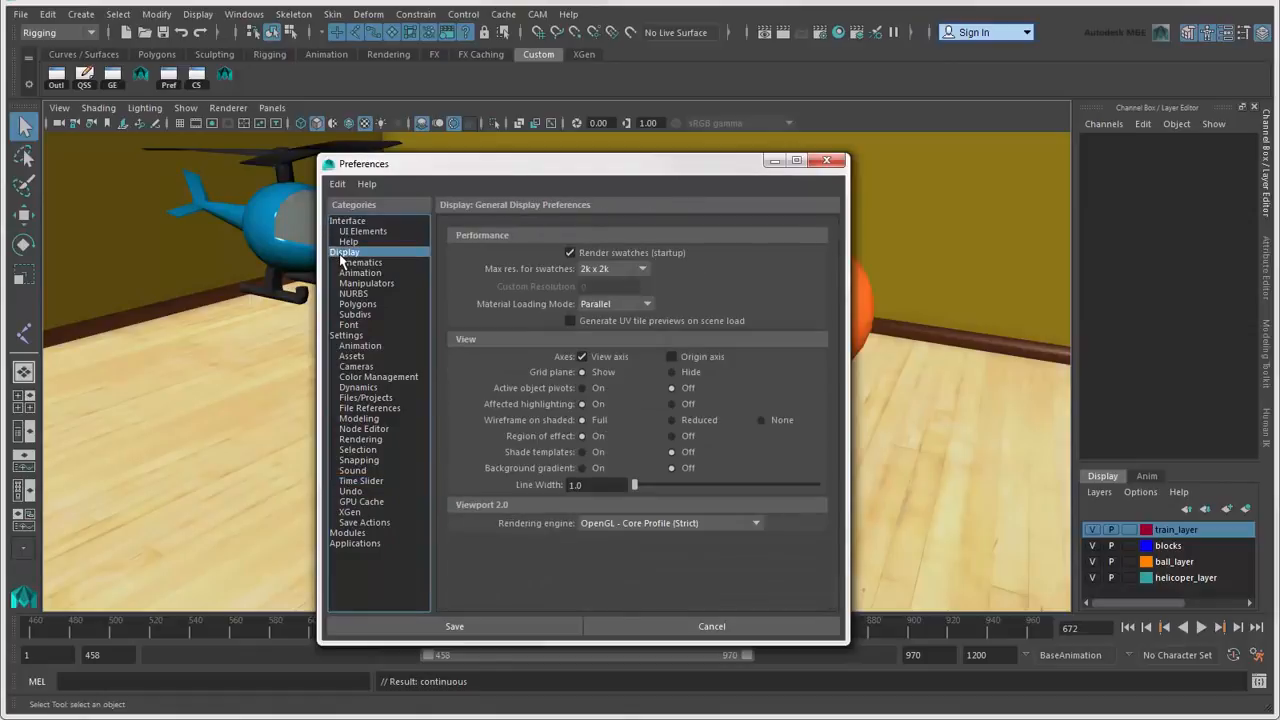
click(357, 305)
click(348, 336)
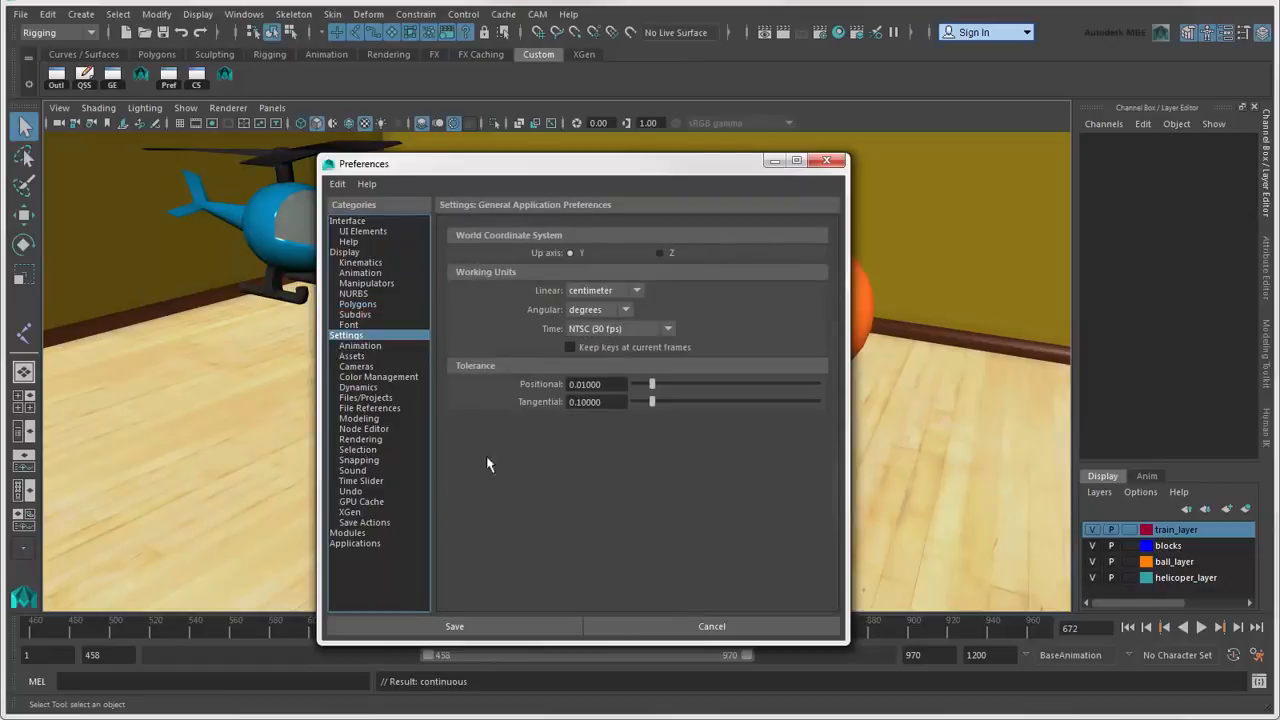
click(619, 628)
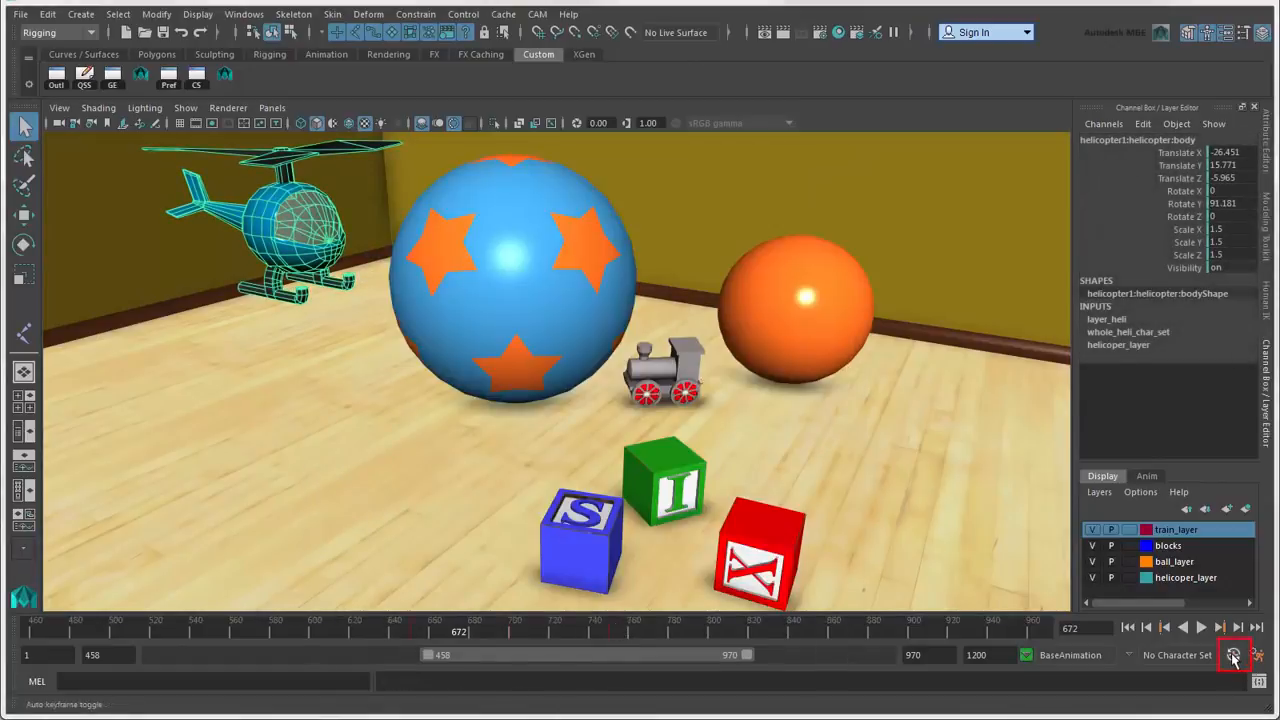
- Turn on auto keyframe, go to frame 730, and raise the helicopter body to a Translate Y of about 19.5
click(1233, 656)
drag(460, 631, 575, 632)
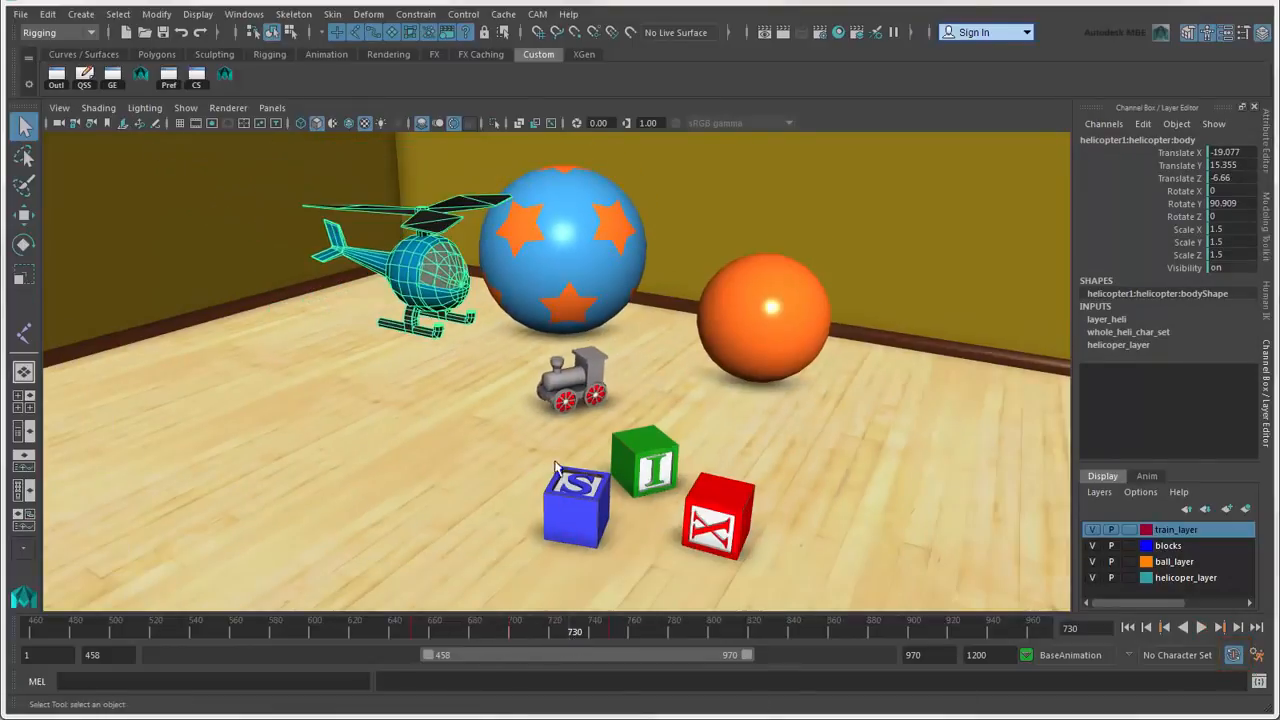
key(w)
drag(430, 244, 435, 188)
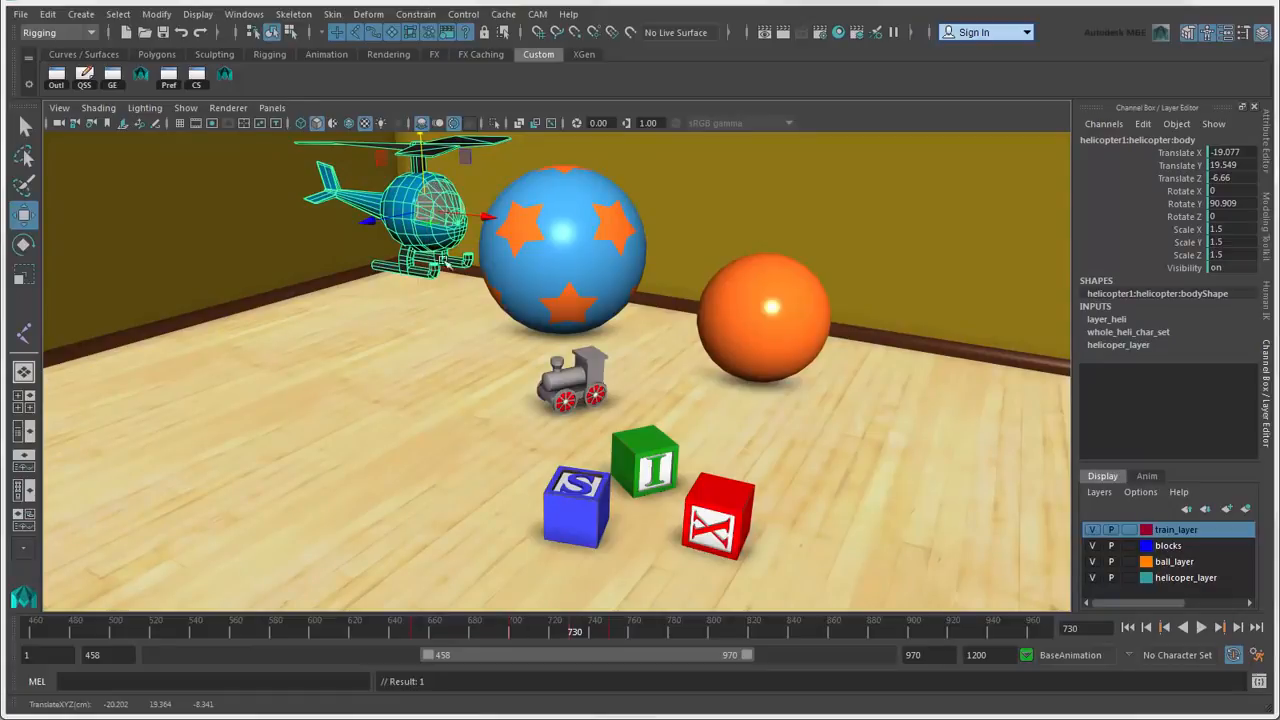
- Raise the helicopter at a further frame to key it, scrub the animation to frame 935, and turn off auto keyframe
drag(578, 631, 785, 660)
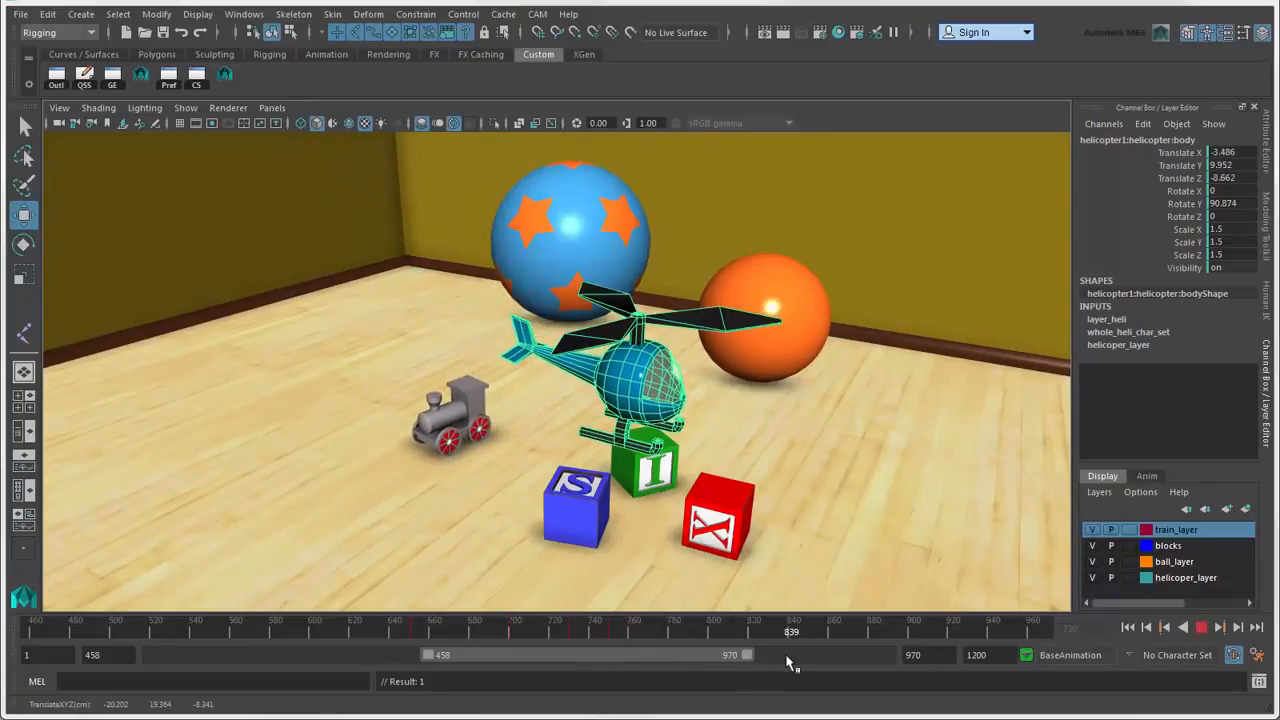
drag(641, 316, 643, 249)
drag(326, 632, 980, 692)
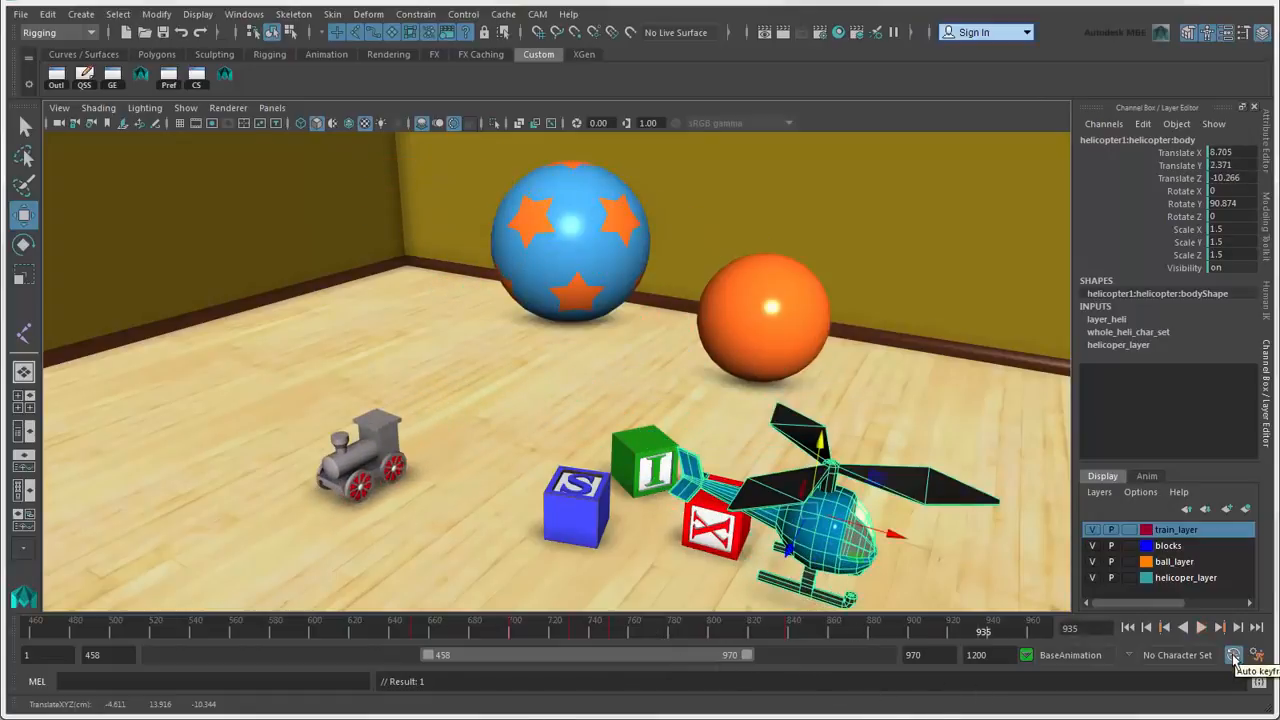
click(1234, 656)
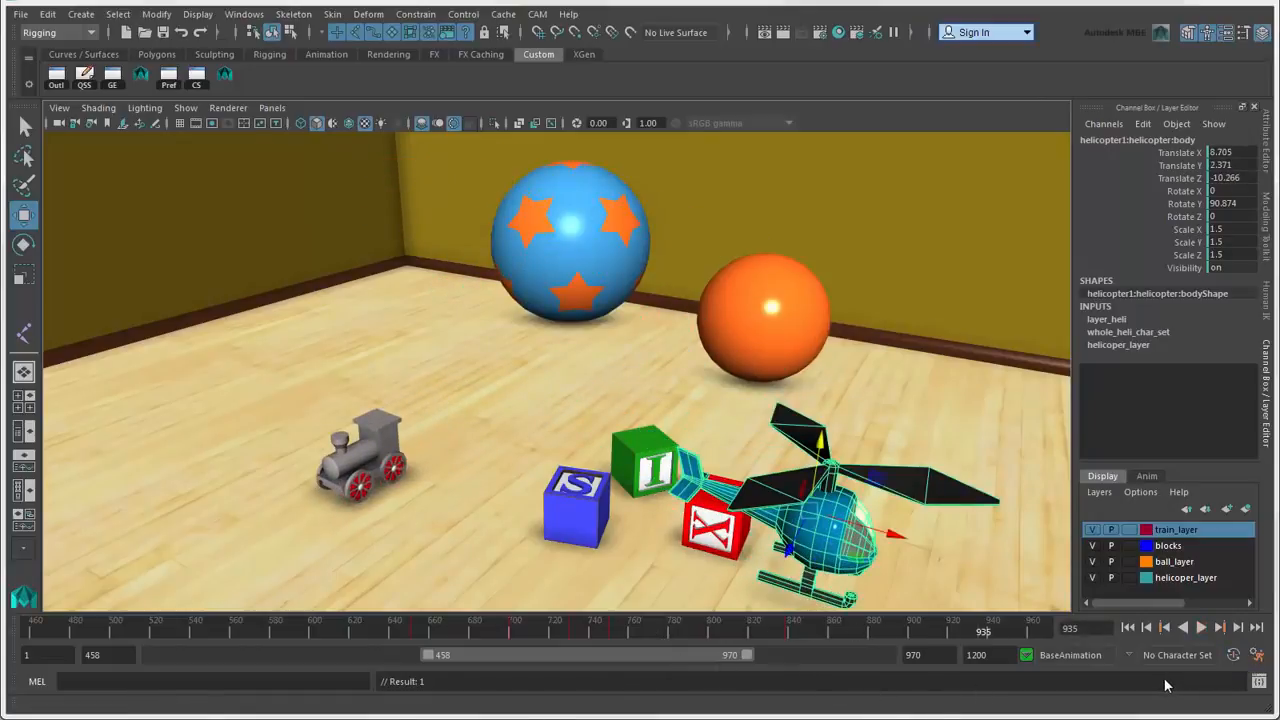
- Set the current character set to heli_char_set, switch it to whole_heli_char_set, and clear it back to None
click(1129, 656)
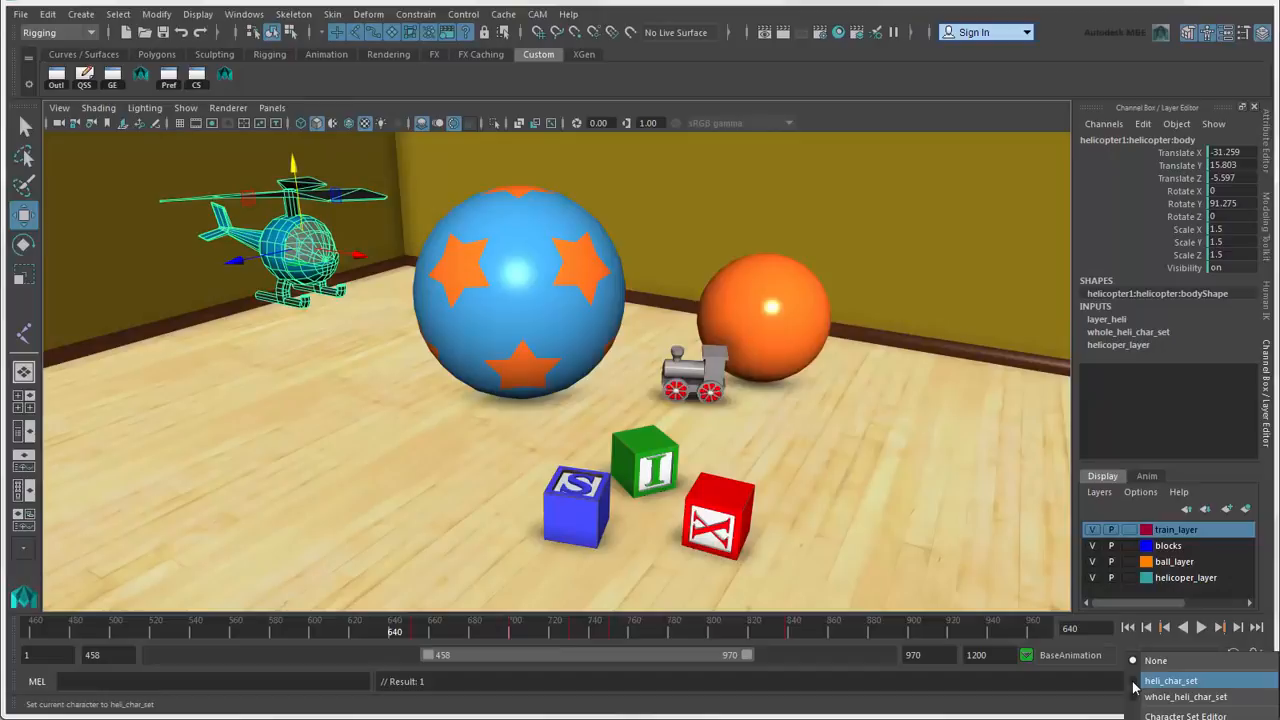
click(1165, 681)
click(1129, 655)
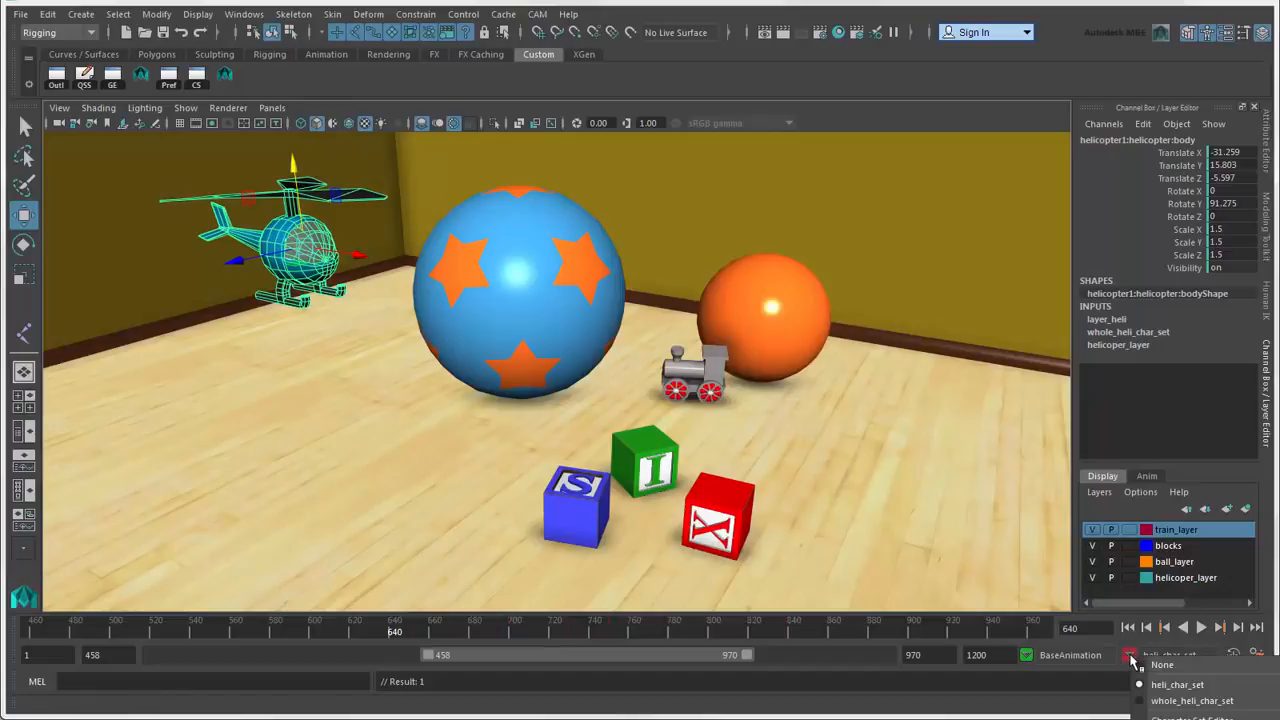
click(1138, 703)
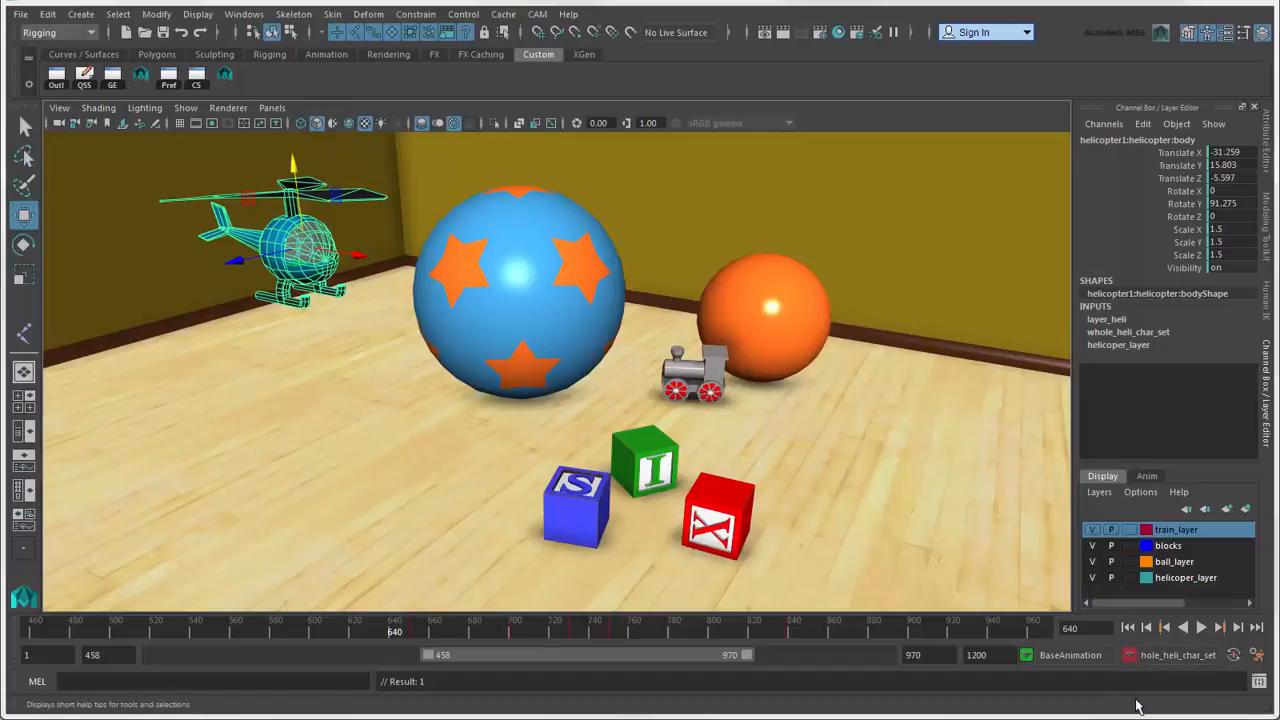
click(1129, 658)
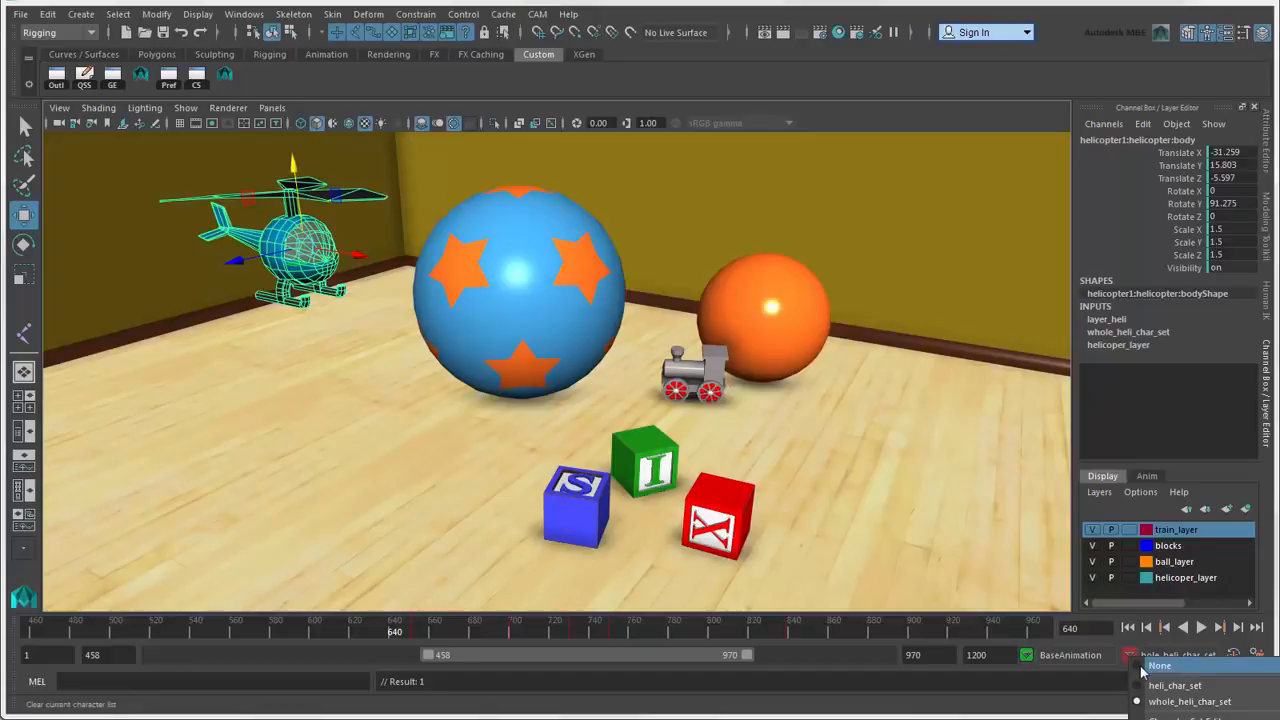
click(1140, 667)
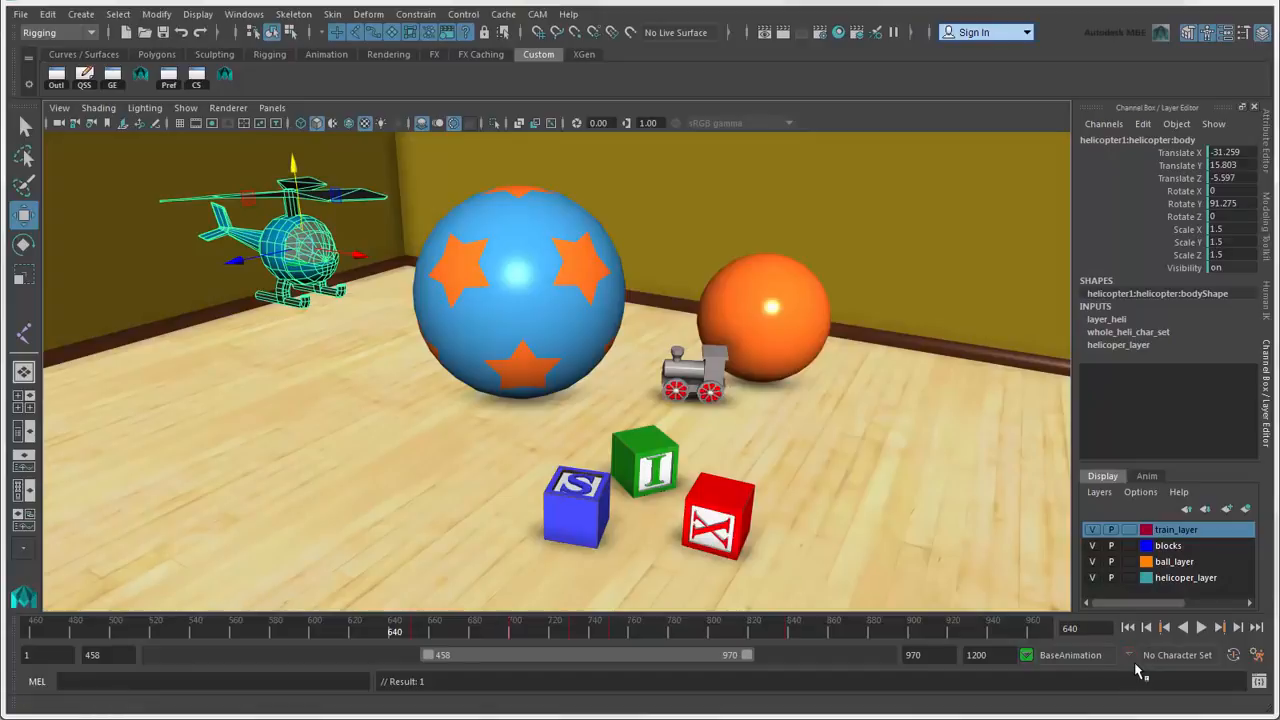
- Return to the Select tool and run the MEL command "select ball" from the command line
key(q)
click(77, 681)
text(sele)
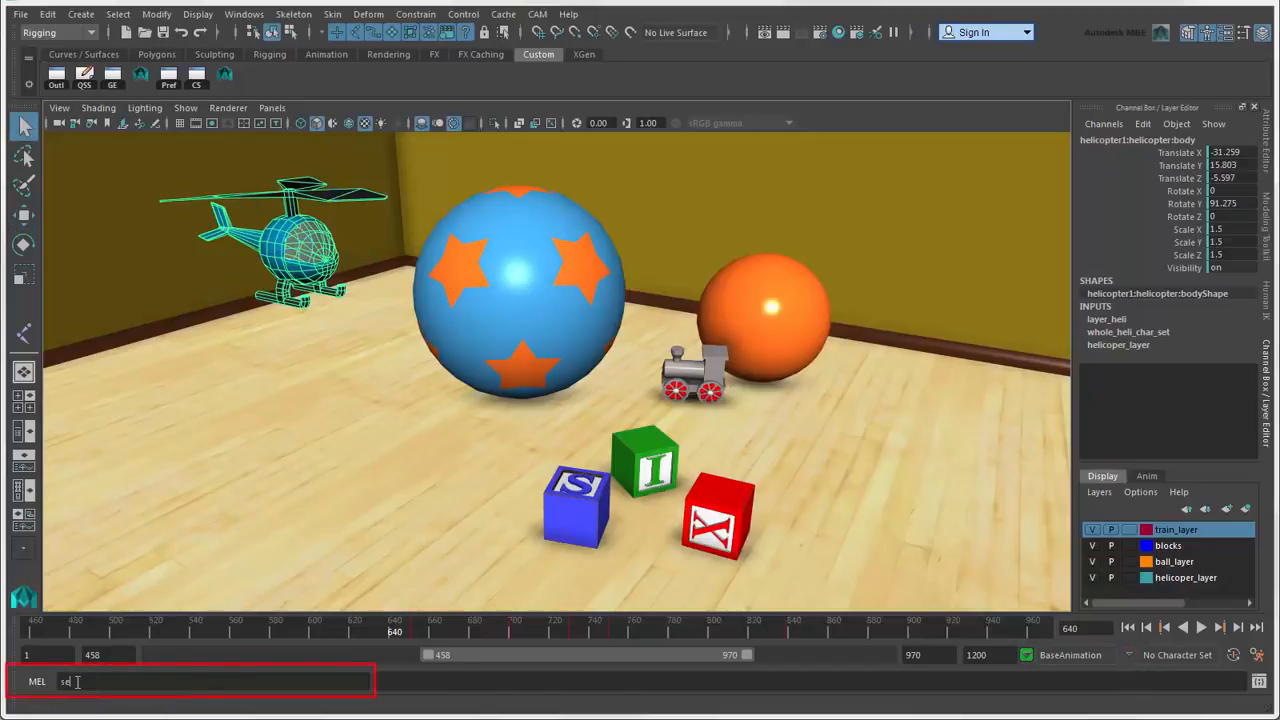
text(ct ball)
key(Return)
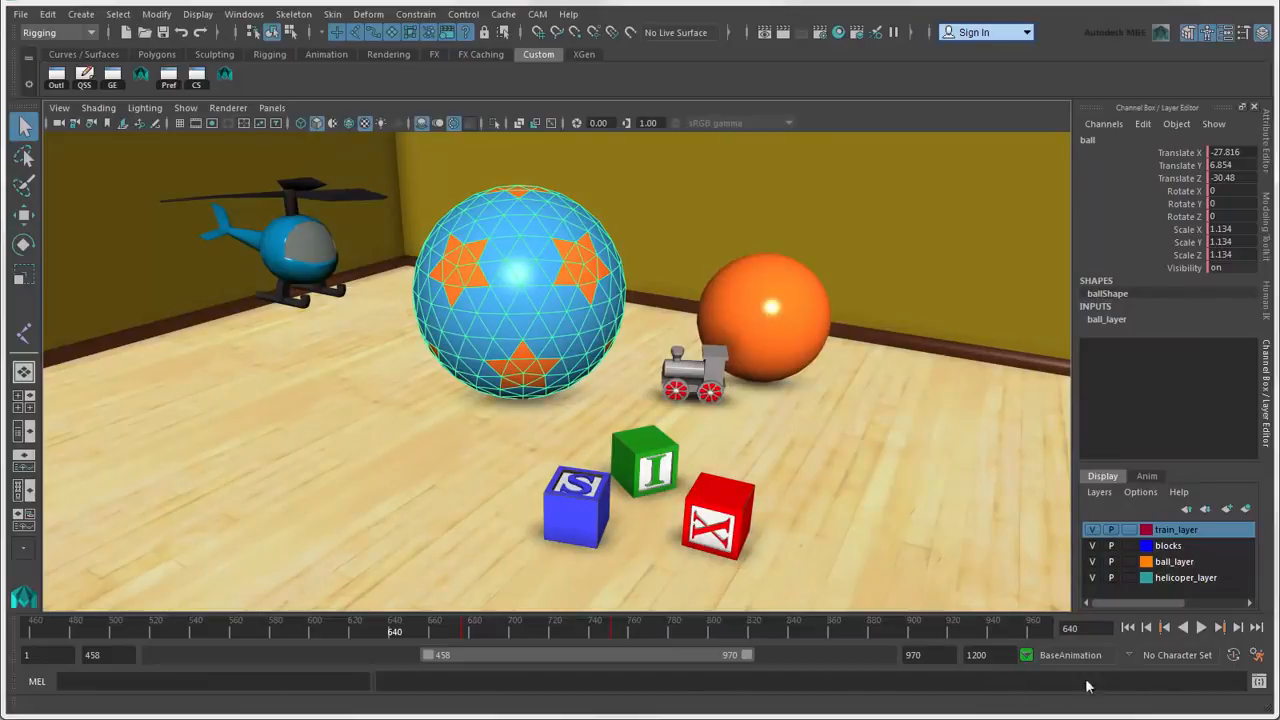
- Open the Script Editor and copy the consecutive select commands for engine, ball and engine from the history into the MEL input area
click(1259, 683)
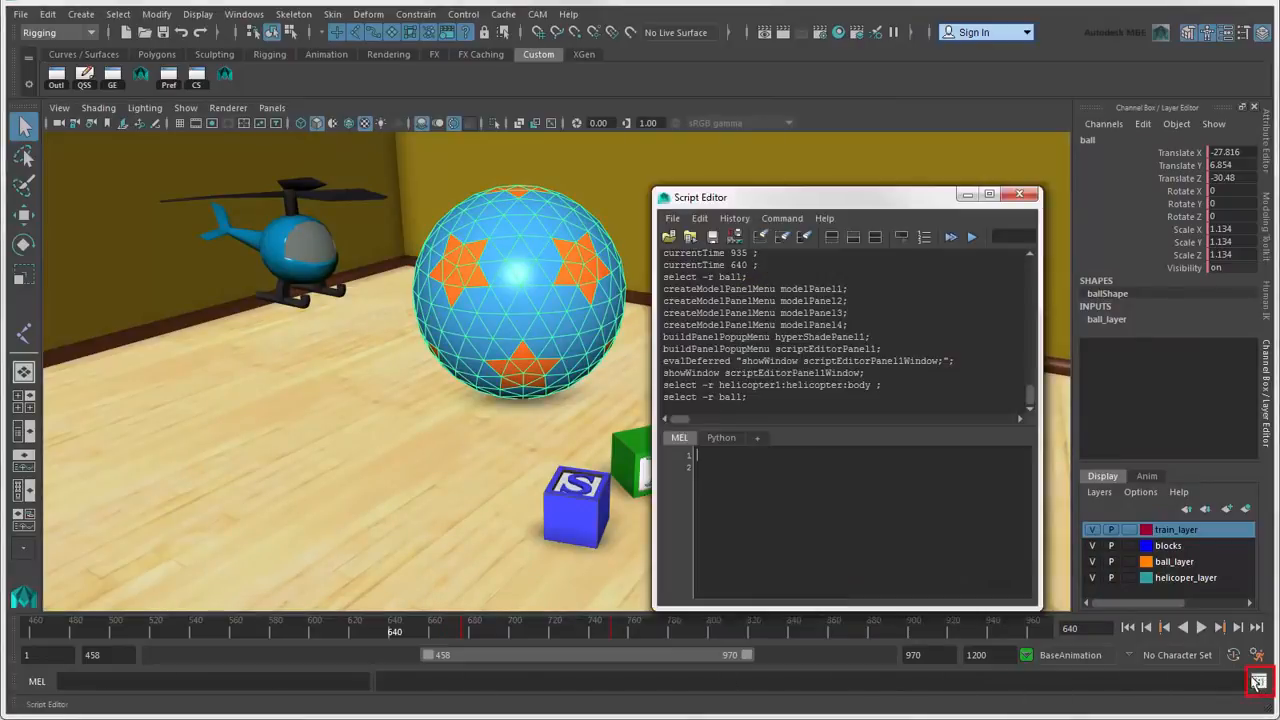
drag(1044, 271, 1035, 355)
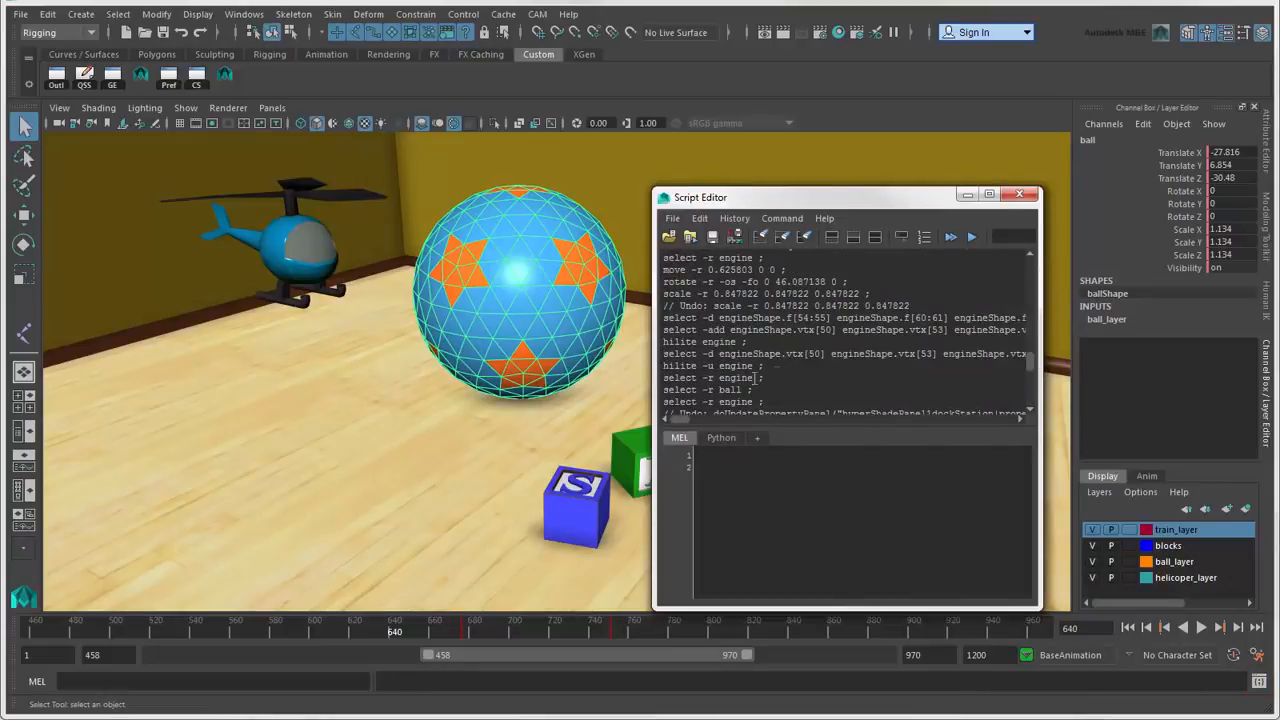
drag(664, 377, 726, 468)
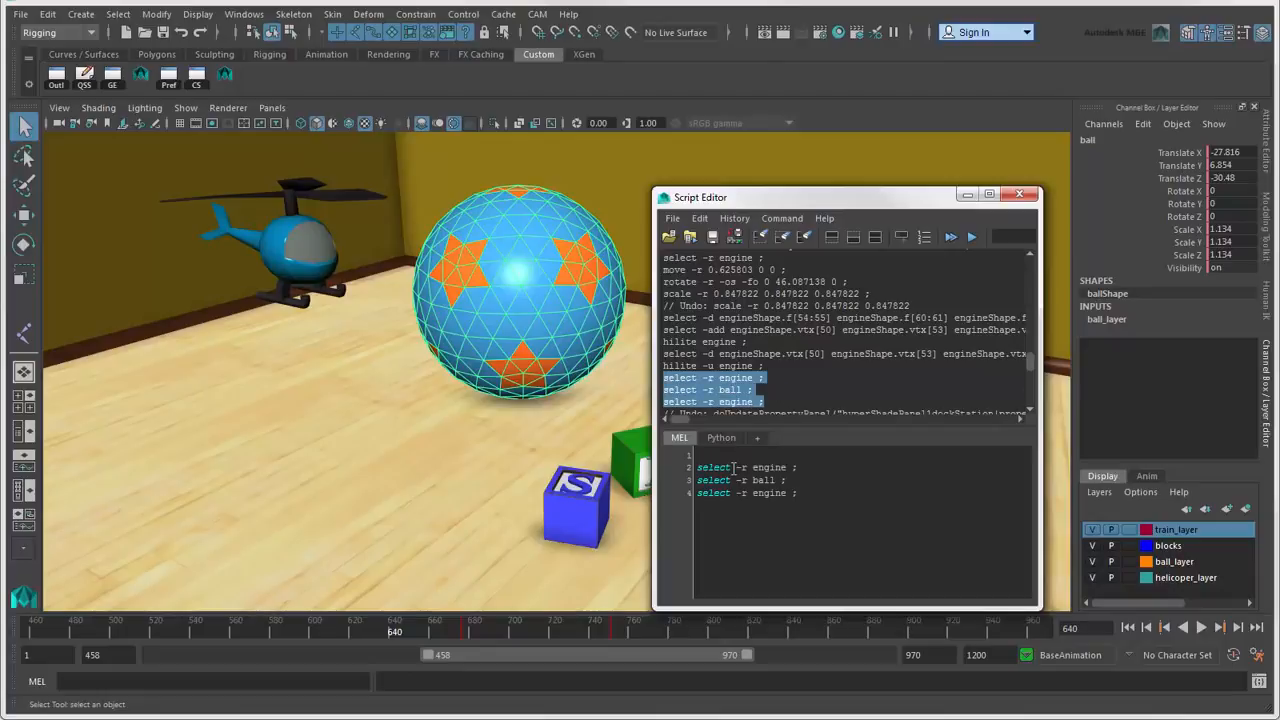
- Show the Script Editor's Python input area, return to MEL, and toggle Echo All Commands for the history
click(724, 441)
click(687, 439)
click(734, 218)
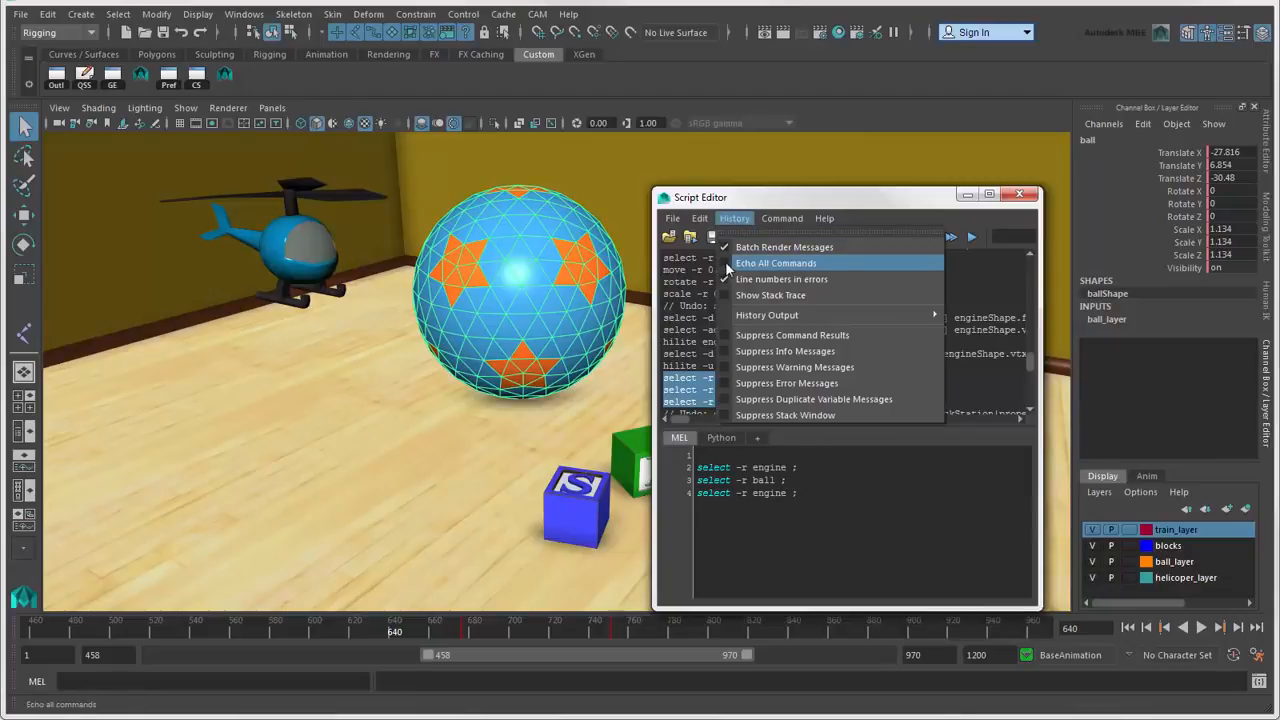
click(722, 262)
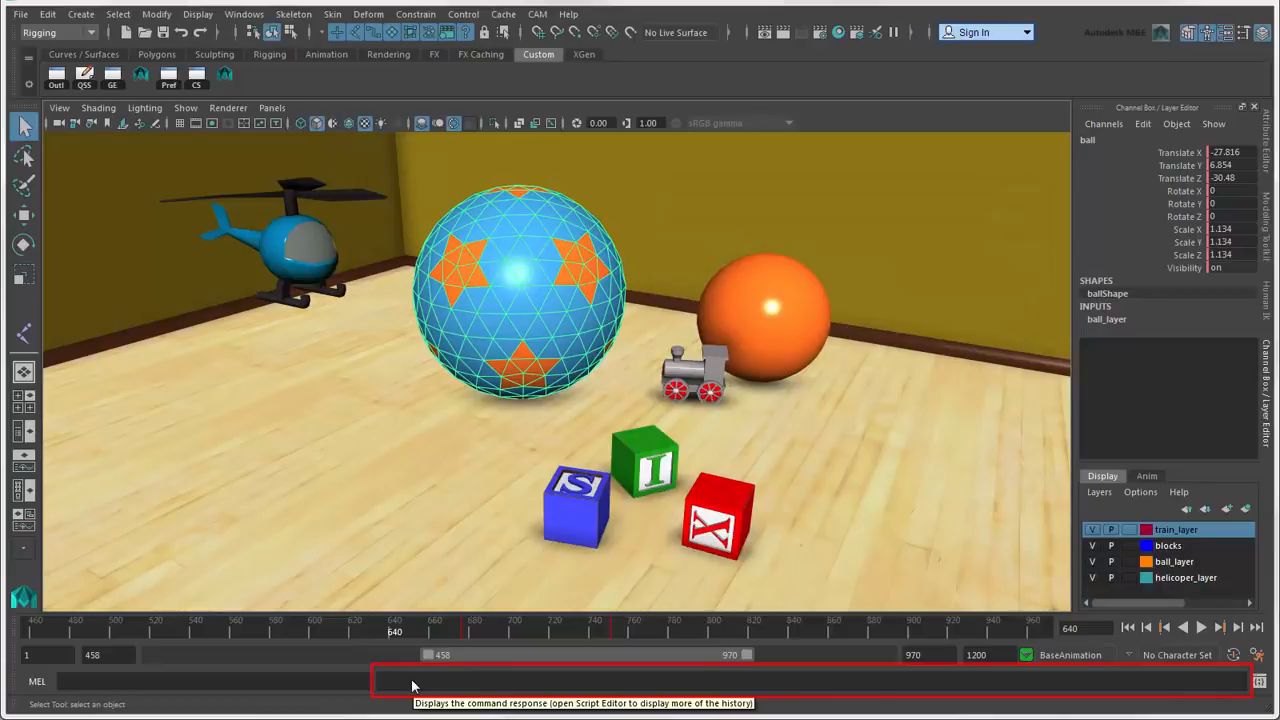
- Select the helicopter body, apply Smooth to its mesh, undo the smoothing, and return to the Select tool
click(294, 243)
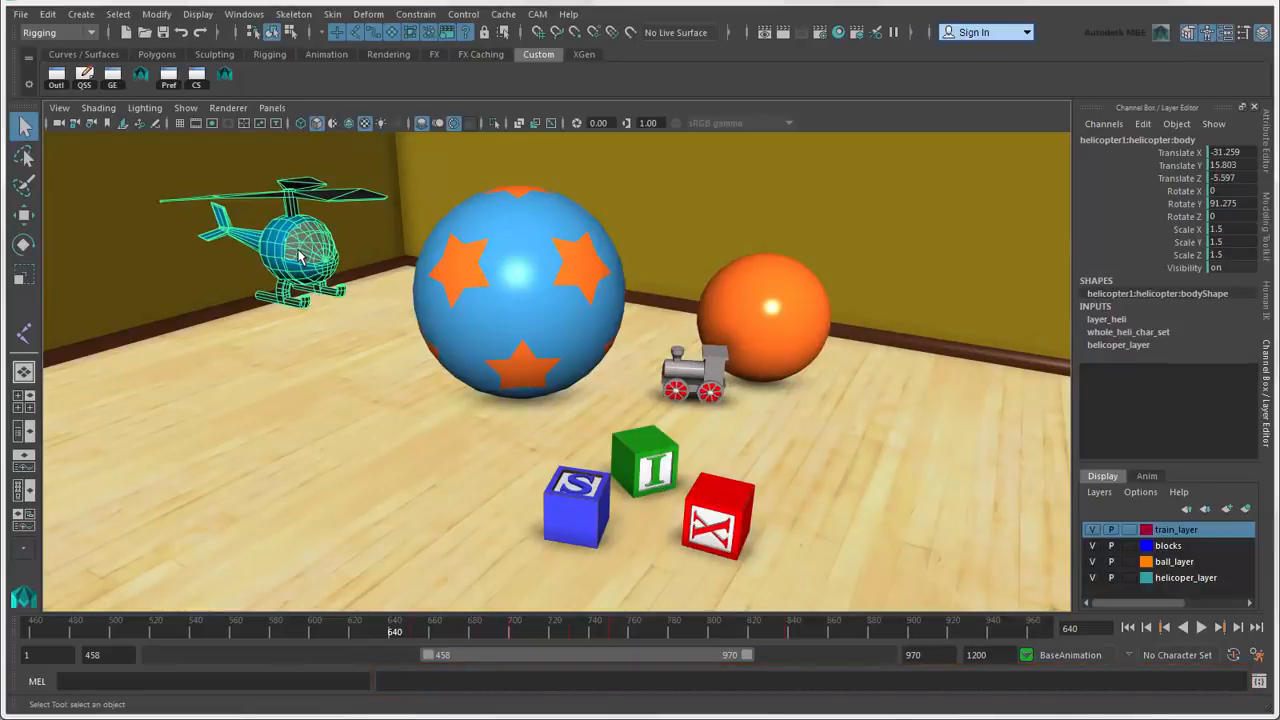
key(space)
drag(120, 278, 149, 423)
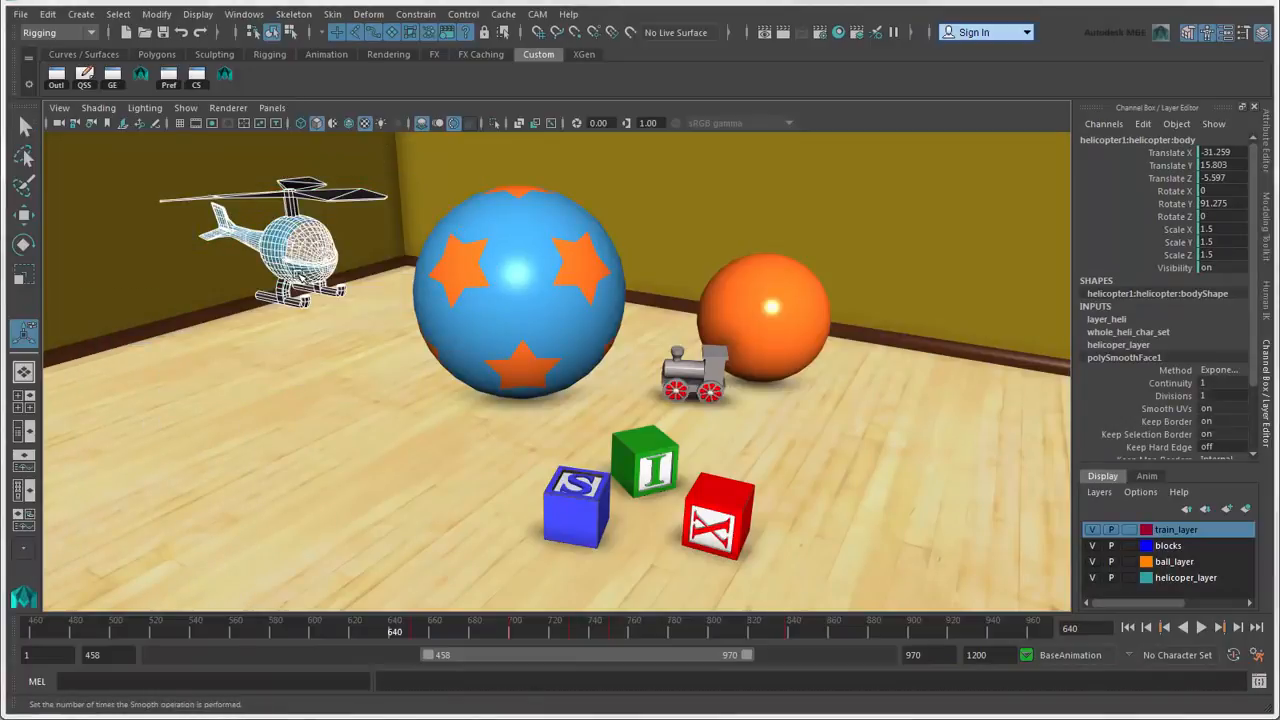
key(ctrl+z)
key(q)
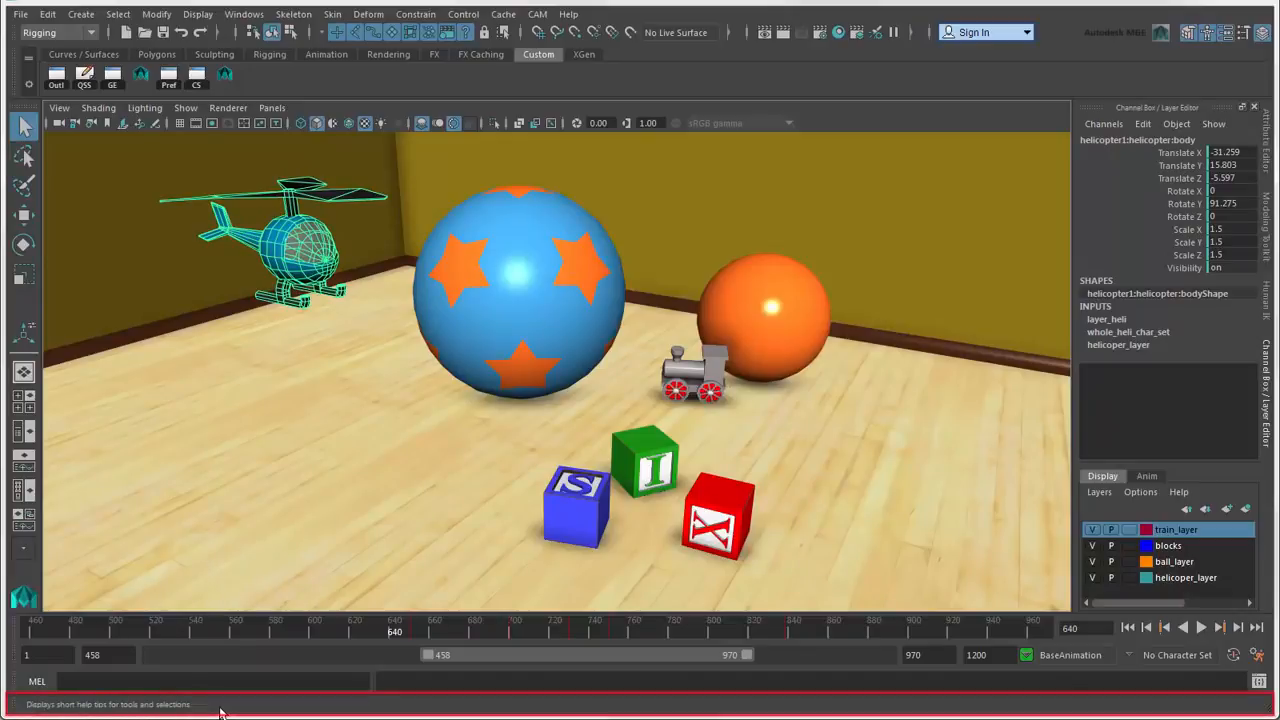
- Select the blue star-patterned ball, try the Move tool on it, and switch to the Scale tool
click(522, 277)
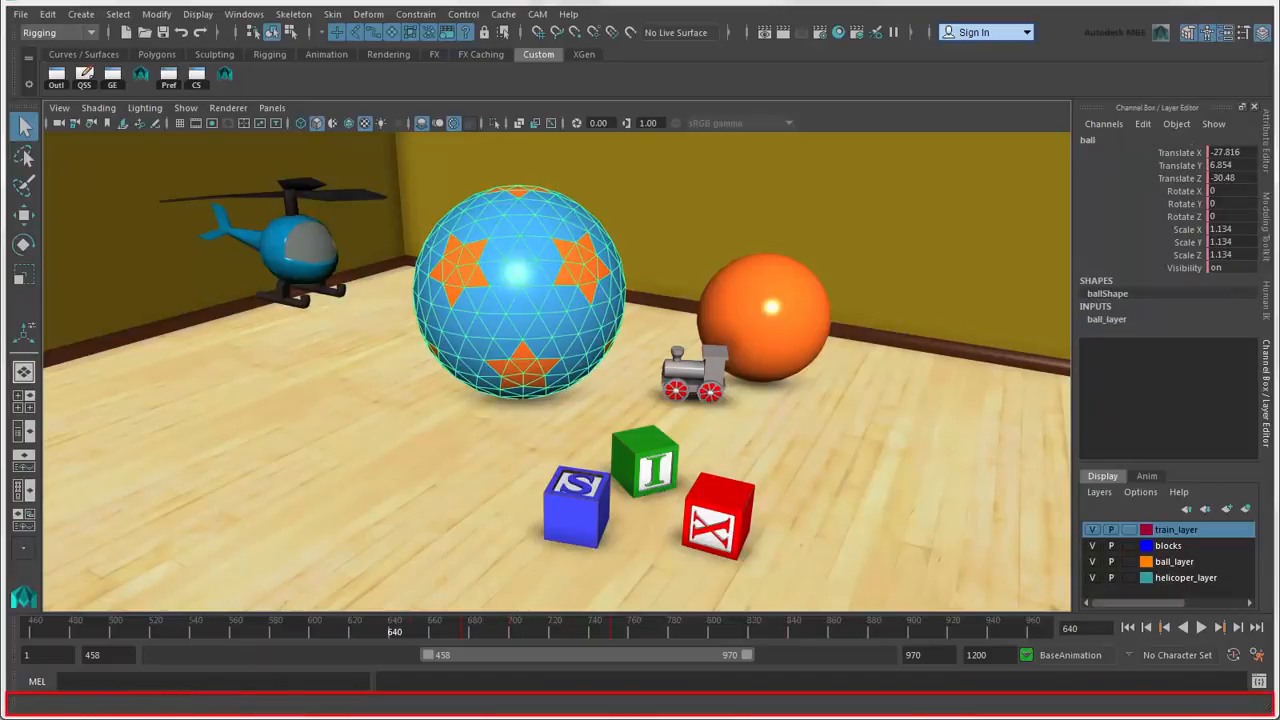
click(24, 214)
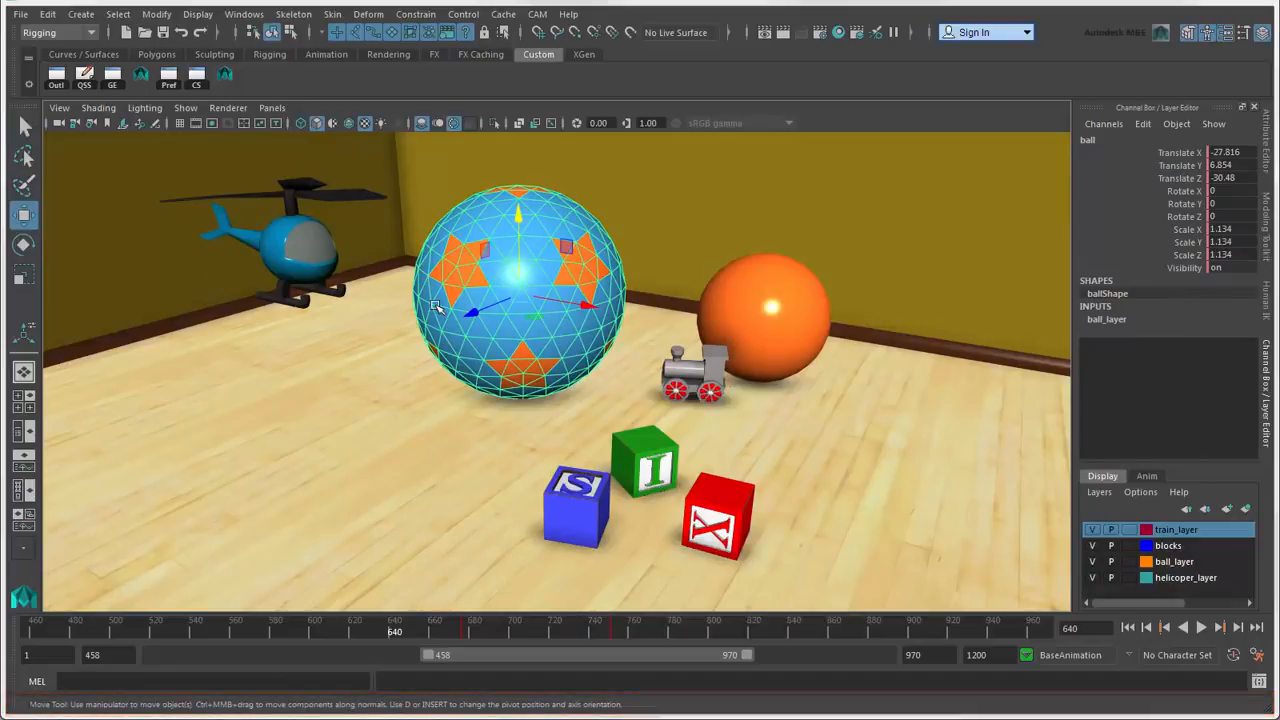
mouse_move(531, 319)
mouse_down()
mouse_move(548, 318)
mouse_move(498, 312)
mouse_move(520, 286)
mouse_move(531, 333)
mouse_up()
key(r)
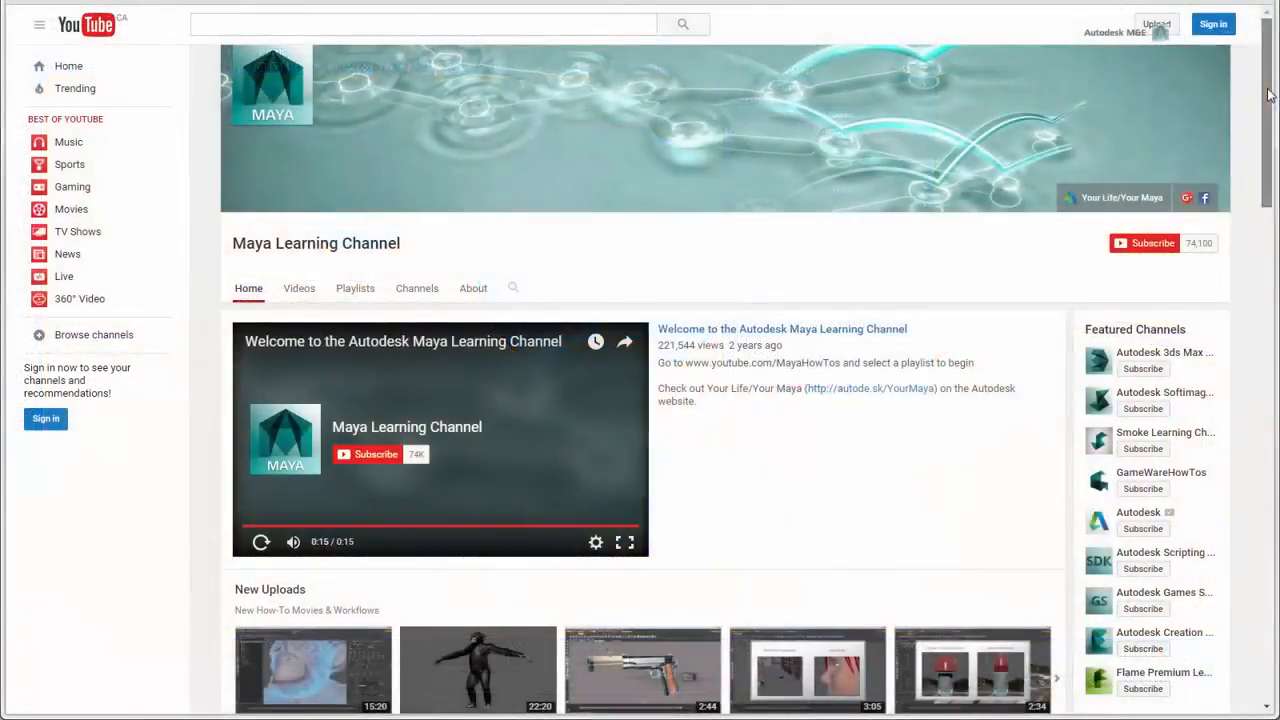
- Switch to the browser, look through the Maya Learning Channel on YouTube, and view the AREA site's Customer Stories and Learning topics
drag(1268, 94, 1230, 435)
drag(1230, 435, 1229, 517)
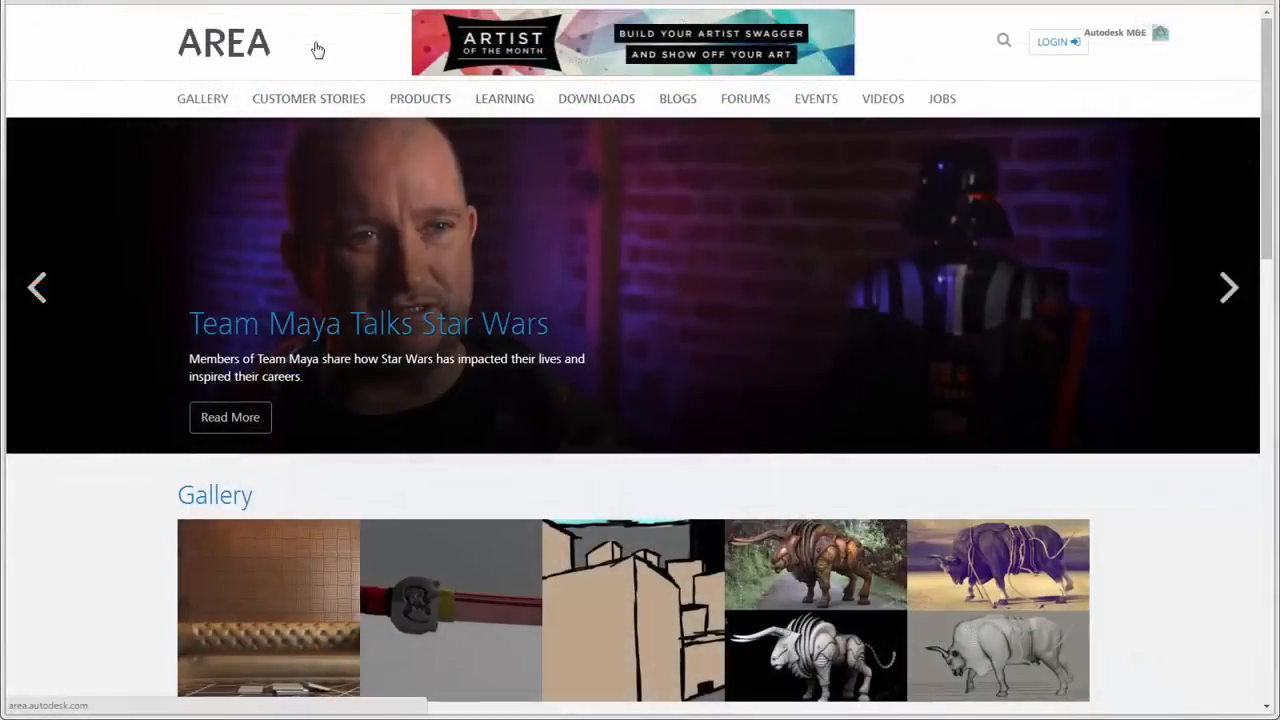
mouse_move(318, 96)
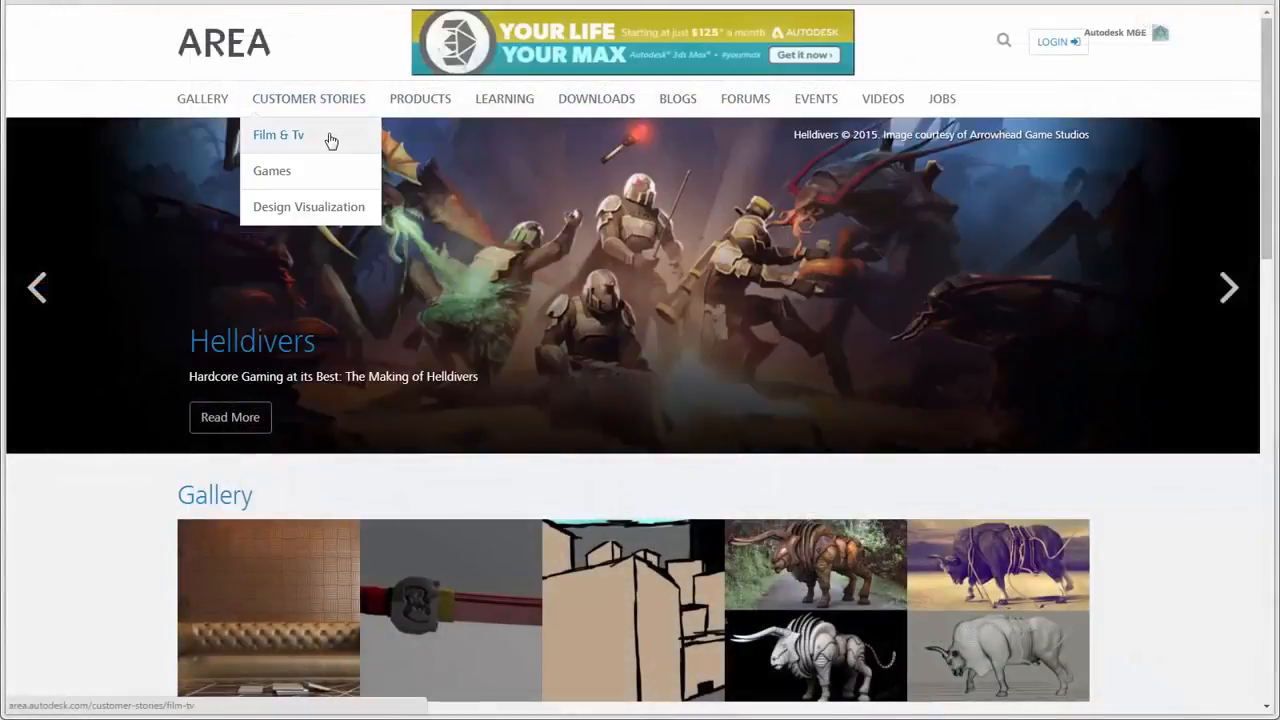
mouse_move(484, 92)
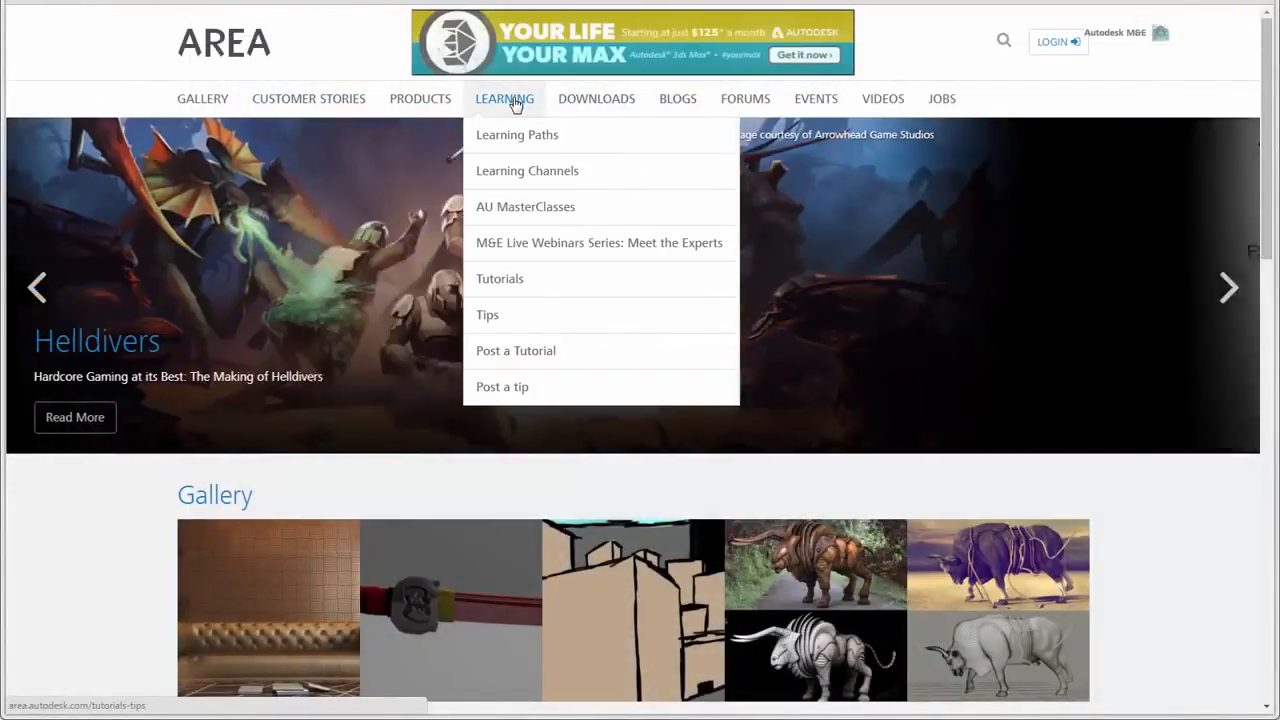